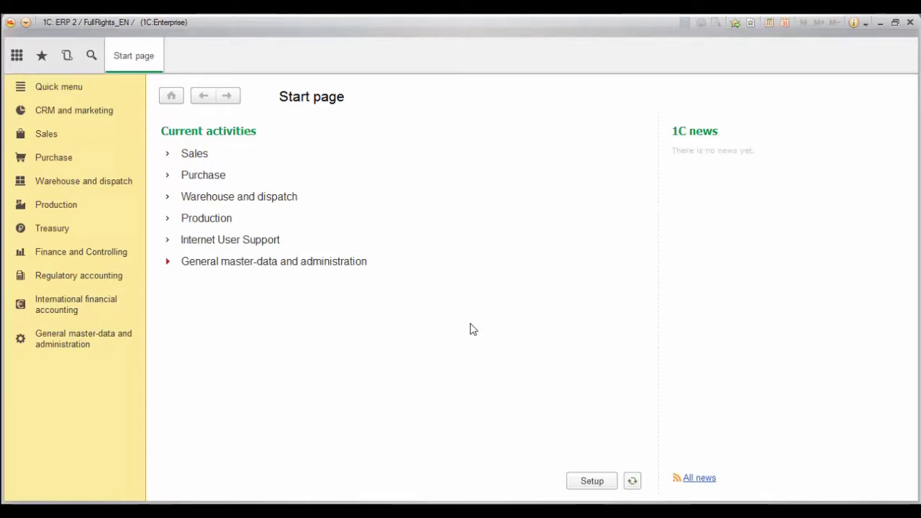
Open the Articles list from the Quick menu and the Customers orders list from Sales
left_click(78, 92)
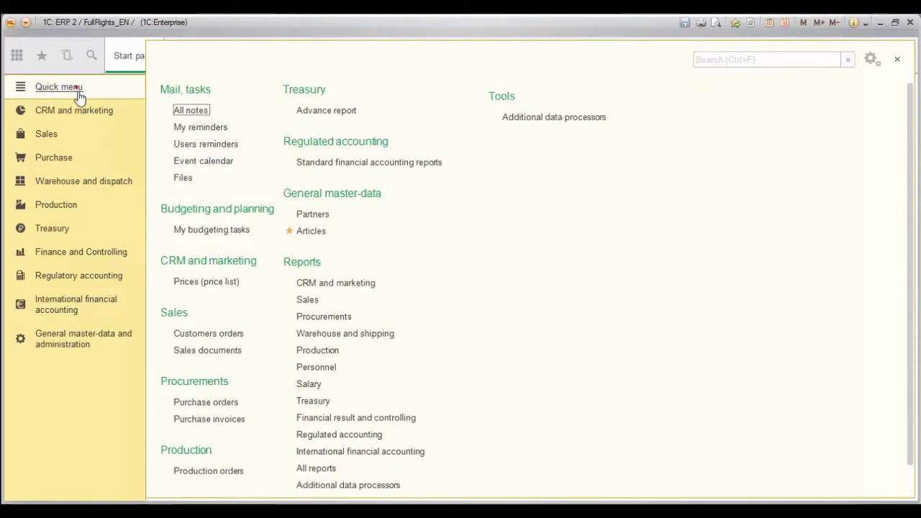
left_click(316, 230)
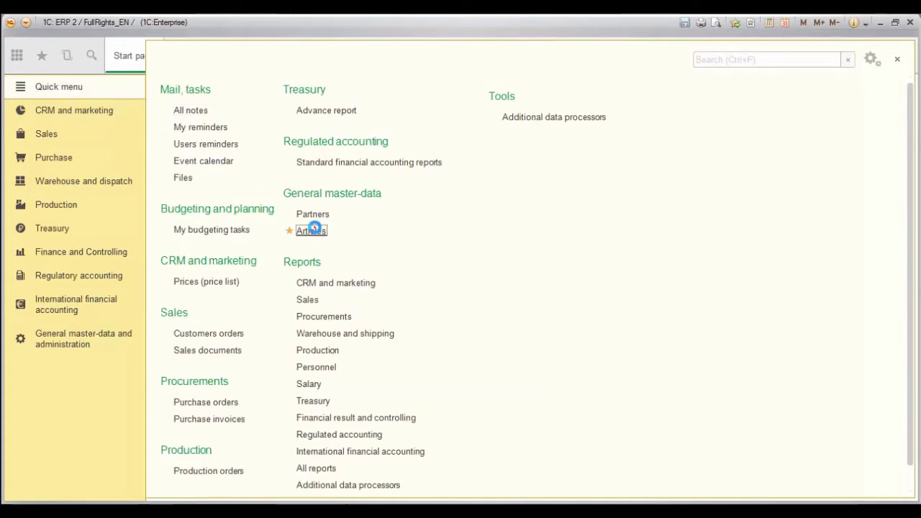
left_click(54, 133)
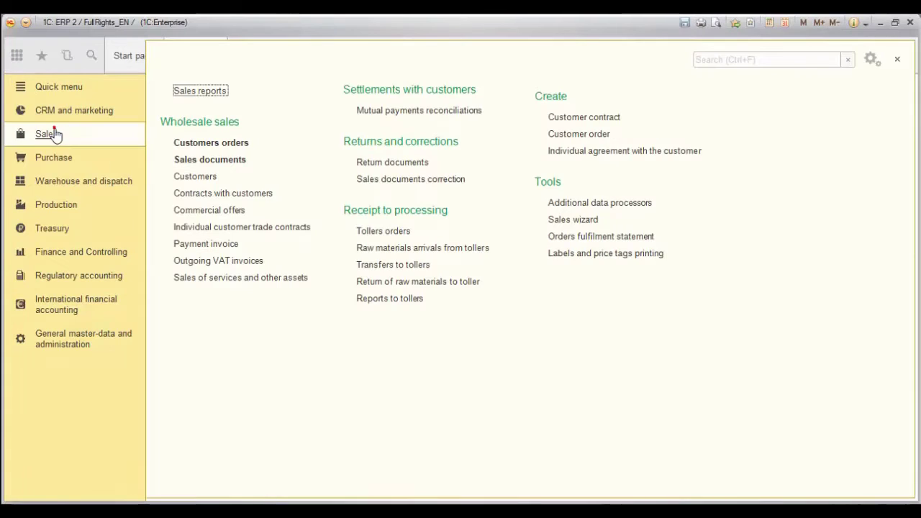
left_click(192, 141)
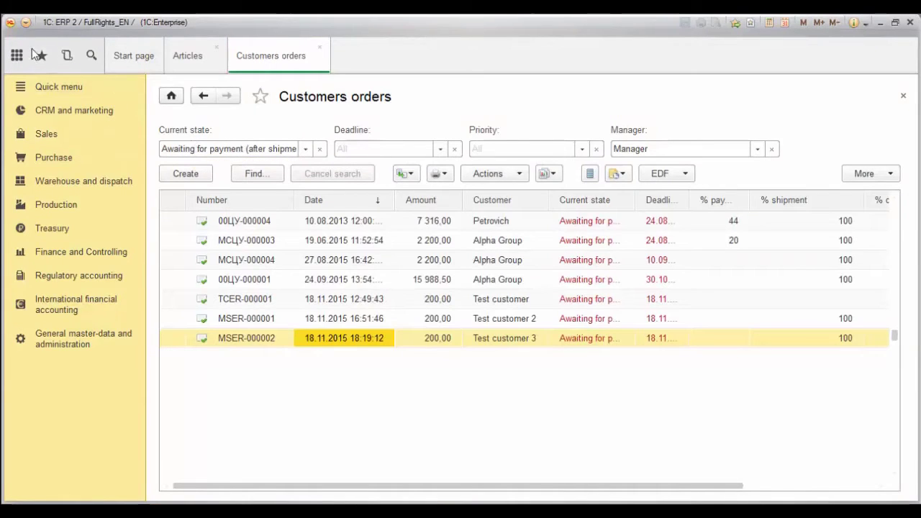
Move the sections panel to the top of the window via View > Panel settings
left_click(26, 23)
mouse_move(71, 75)
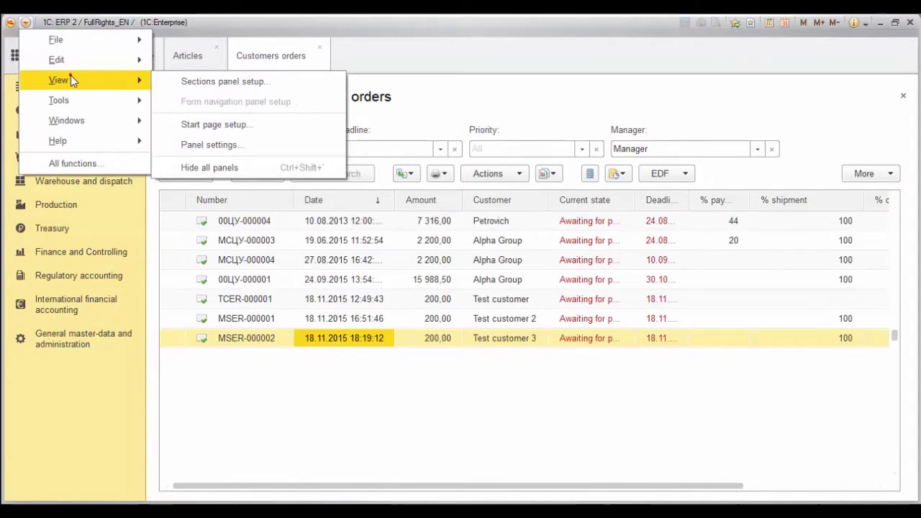
left_click(208, 144)
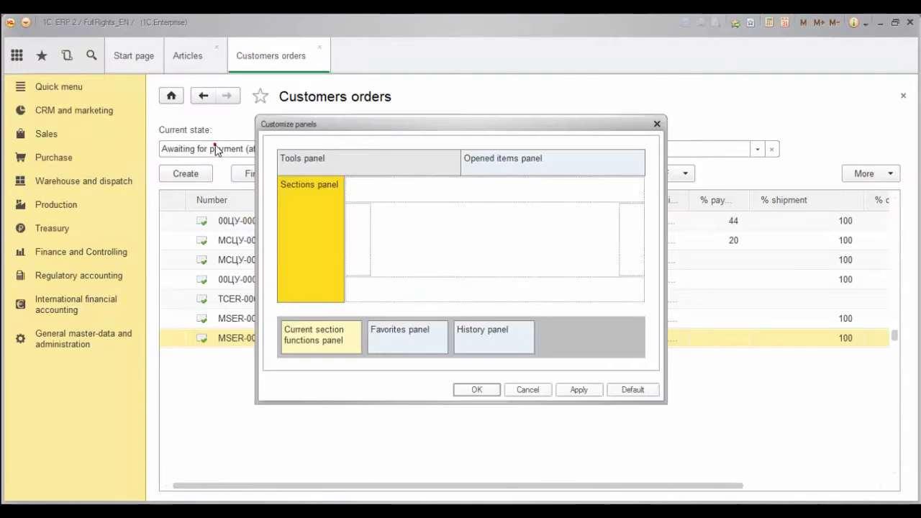
left_click_drag(286, 200, 369, 185)
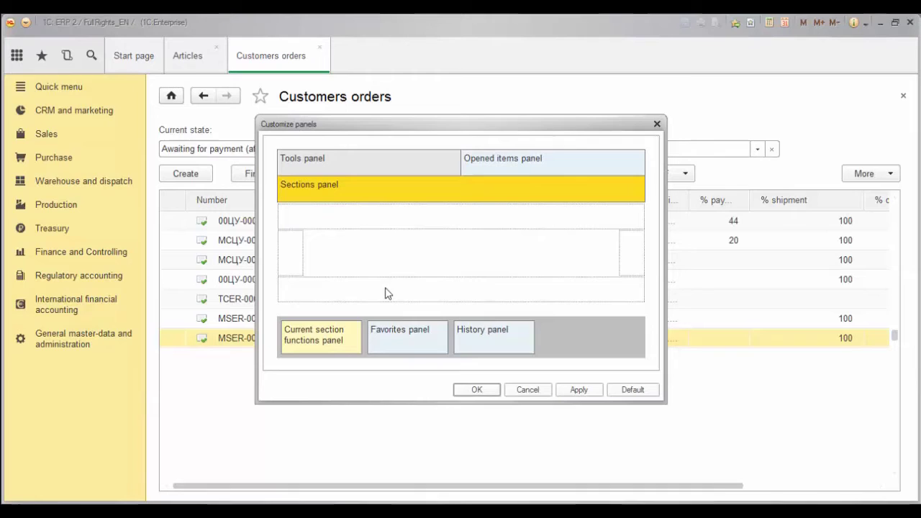
left_click(477, 393)
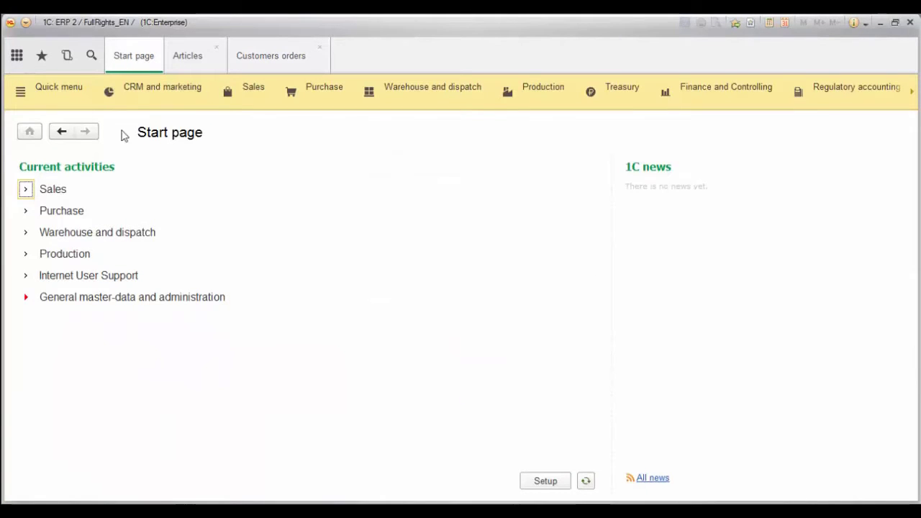
Remove CRM and marketing from the sections panel in Sections panel setup
left_click(25, 23)
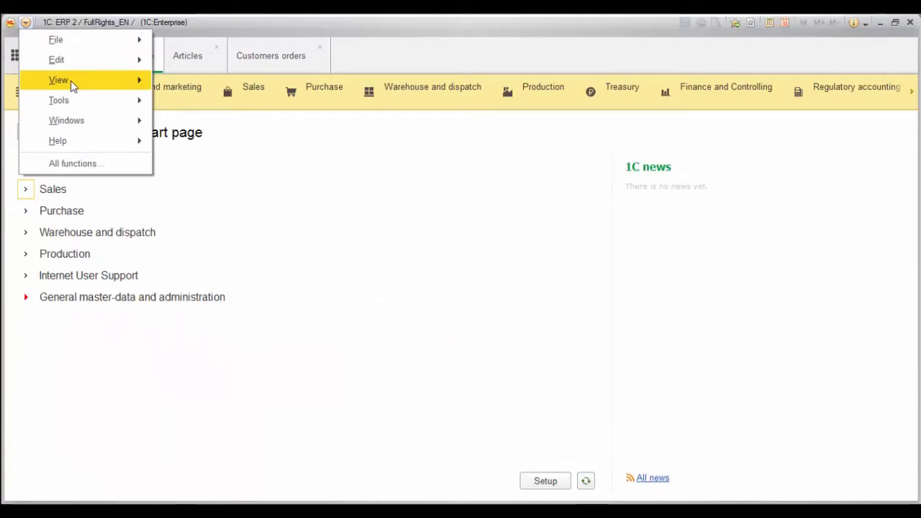
mouse_move(72, 86)
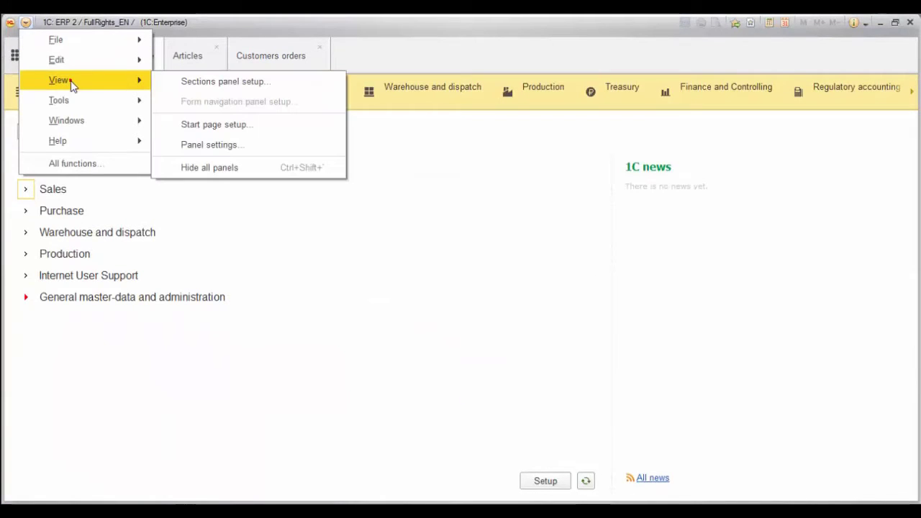
left_click(192, 86)
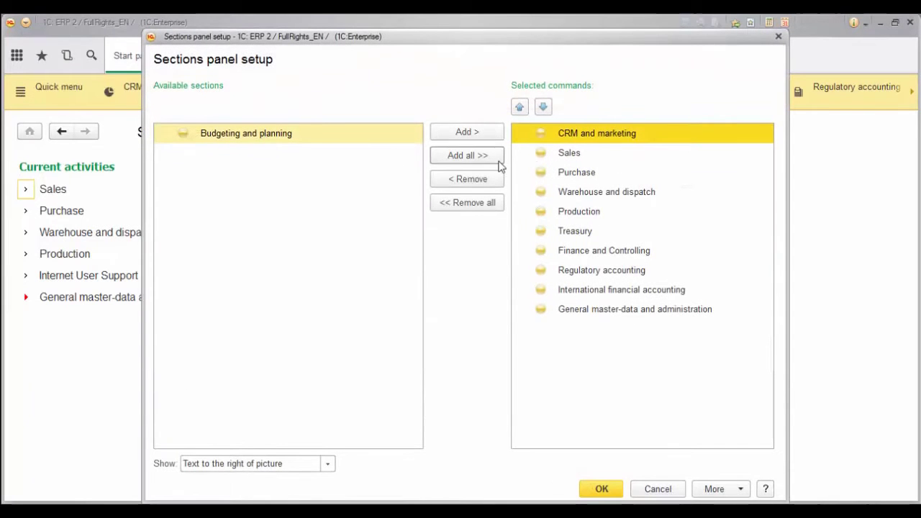
left_click(474, 179)
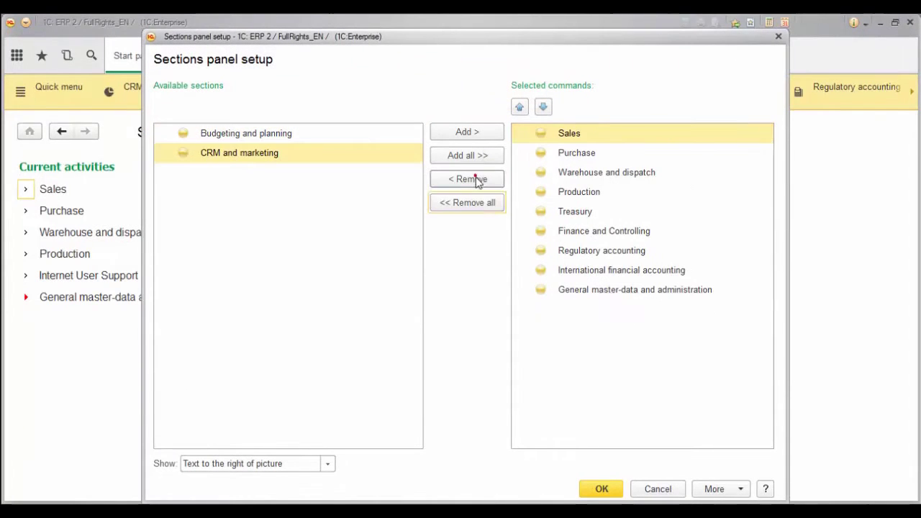
left_click(604, 489)
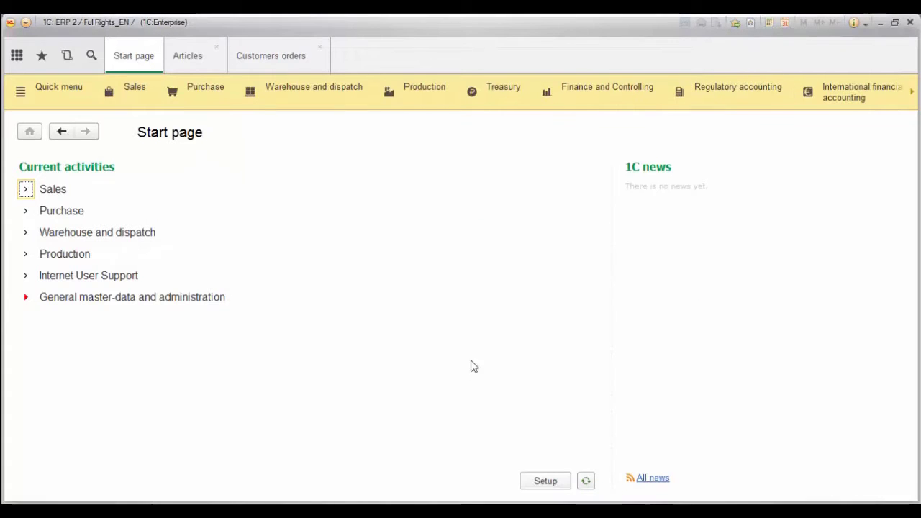
Move the sections panel back to the left side of the window
left_click(26, 23)
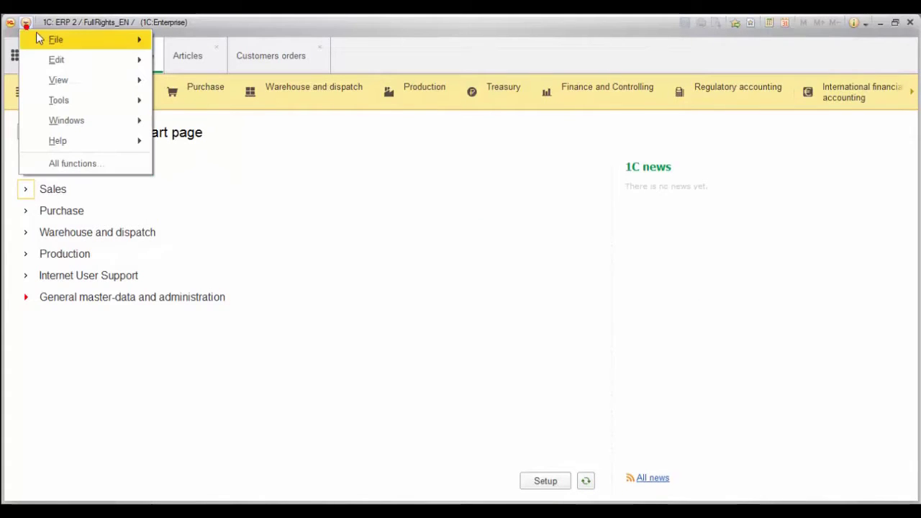
left_click(101, 88)
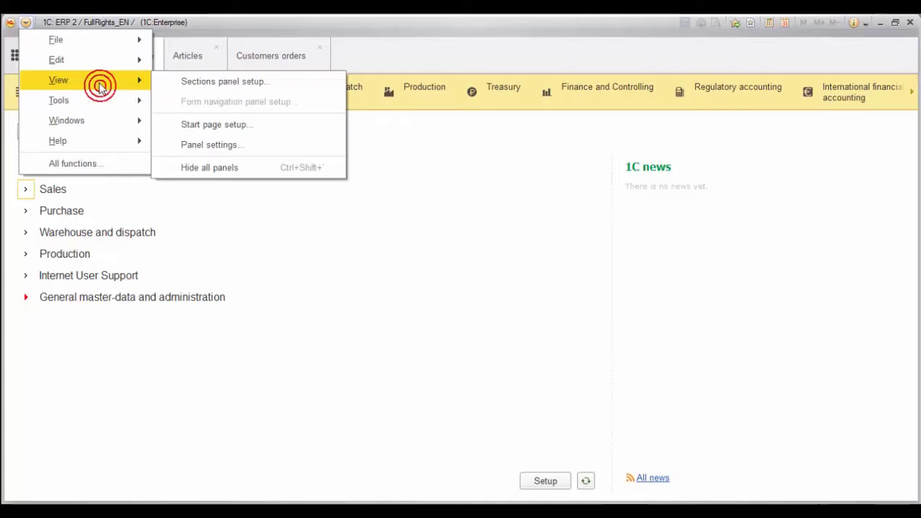
left_click(230, 144)
left_click_drag(295, 185, 322, 271)
left_click(476, 390)
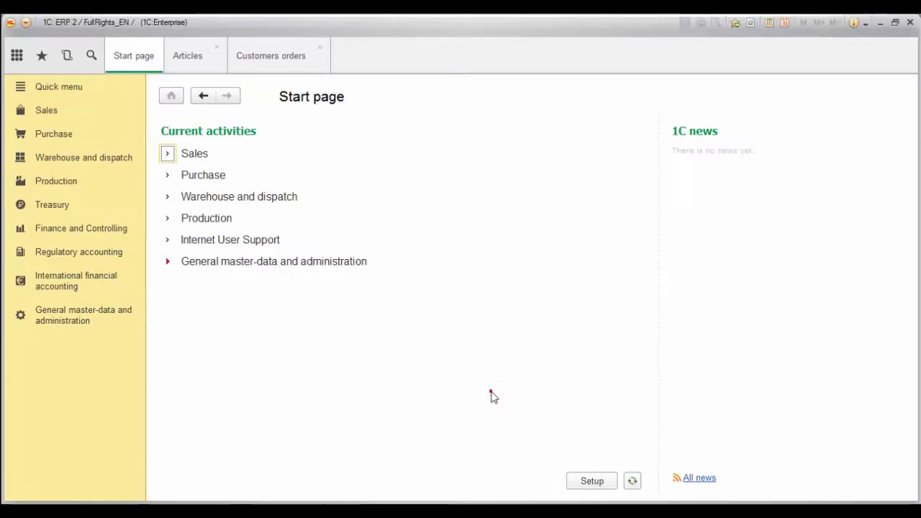
Delete the Budgeting and planning group in the quick menu's Navigation settings
left_click(58, 86)
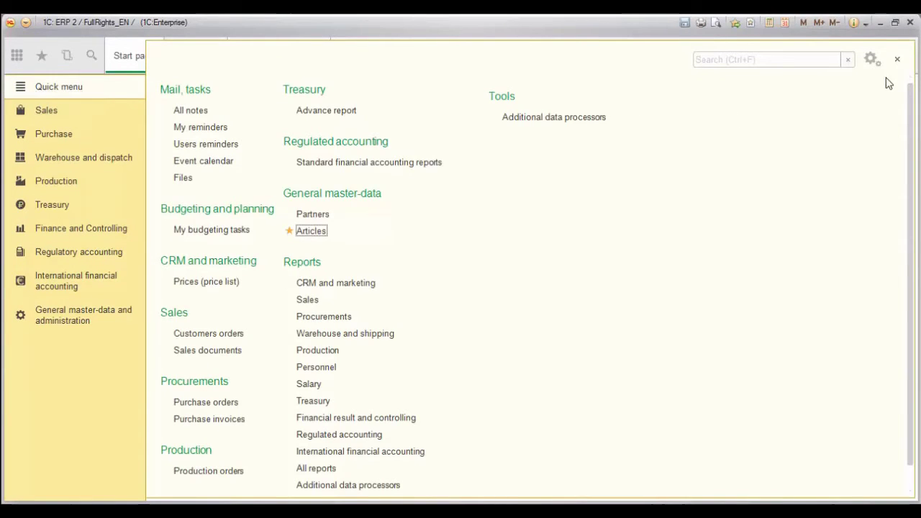
left_click(871, 60)
left_click(831, 81)
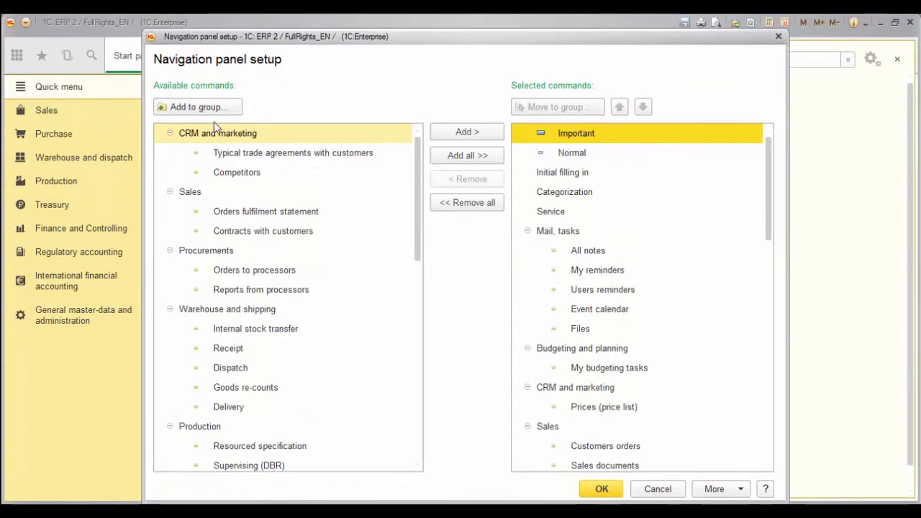
left_click(559, 350)
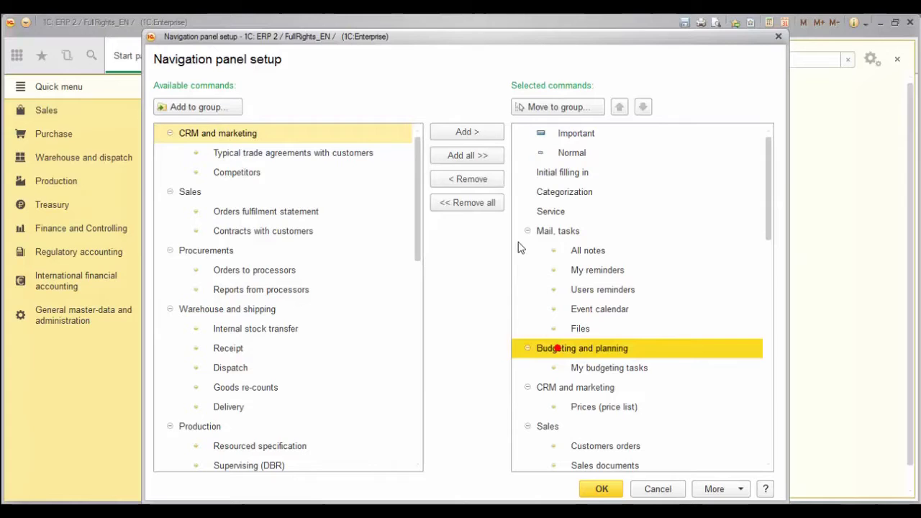
left_click(473, 174)
left_click(586, 489)
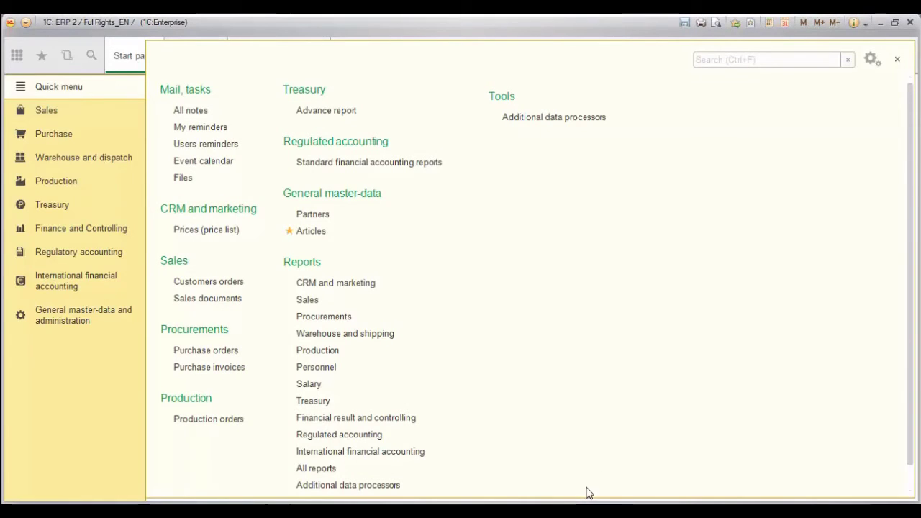
Switch from the quick menu to the Articles tab, then to Customers orders
left_click(124, 62)
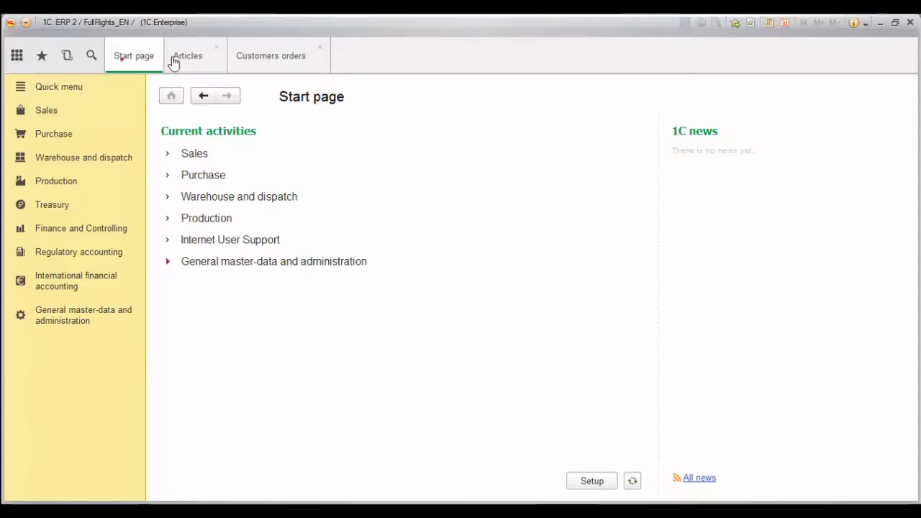
left_click(185, 56)
left_click(266, 61)
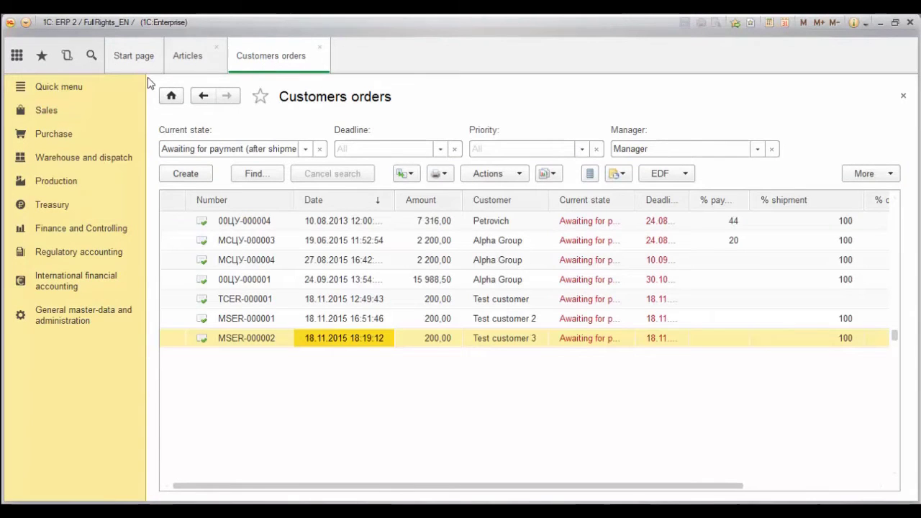
Search the quick menu for 'cu' and star Customers as a favourite
left_click(82, 90)
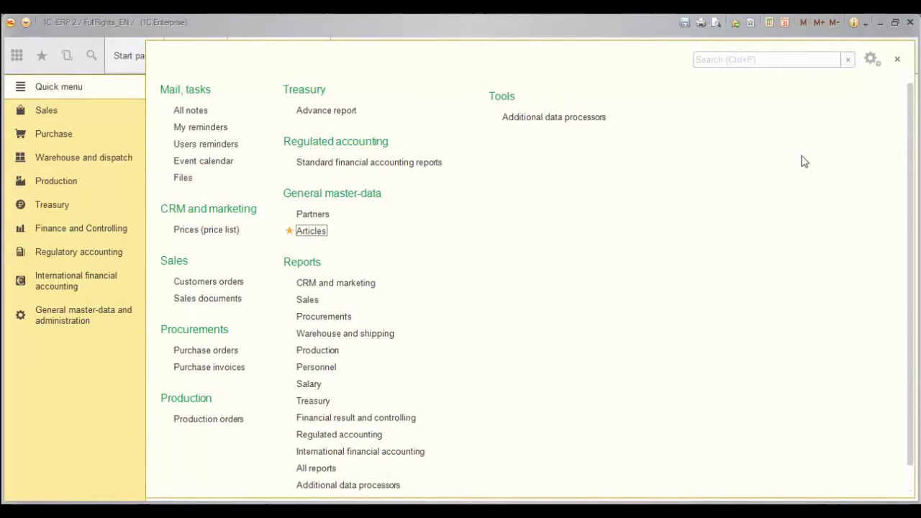
left_click(750, 60)
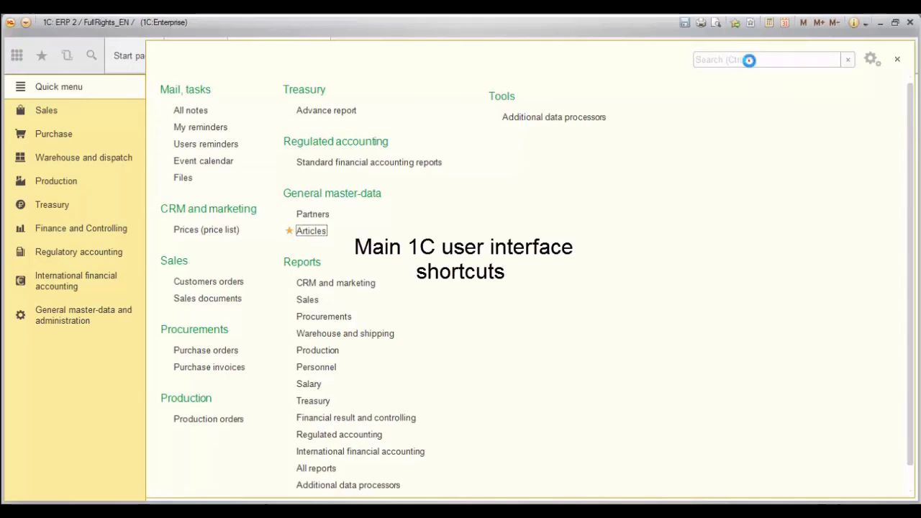
type("customer")
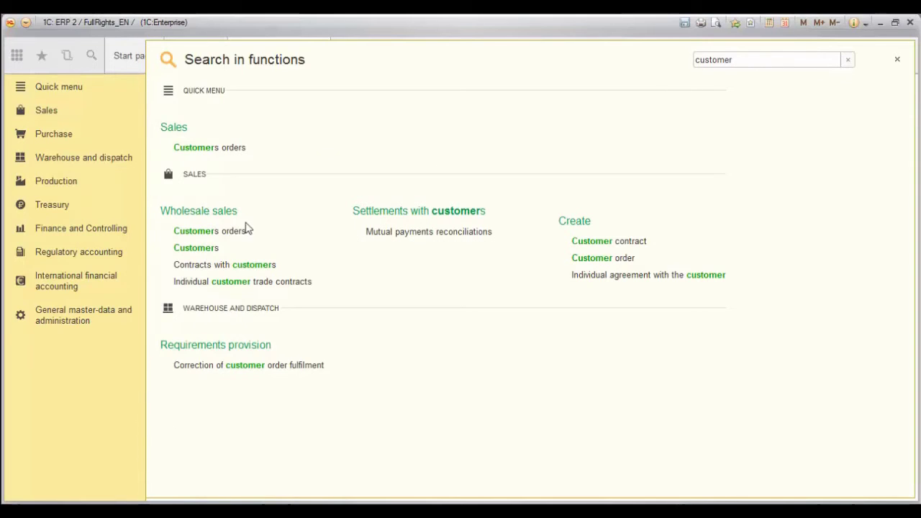
mouse_move(209, 253)
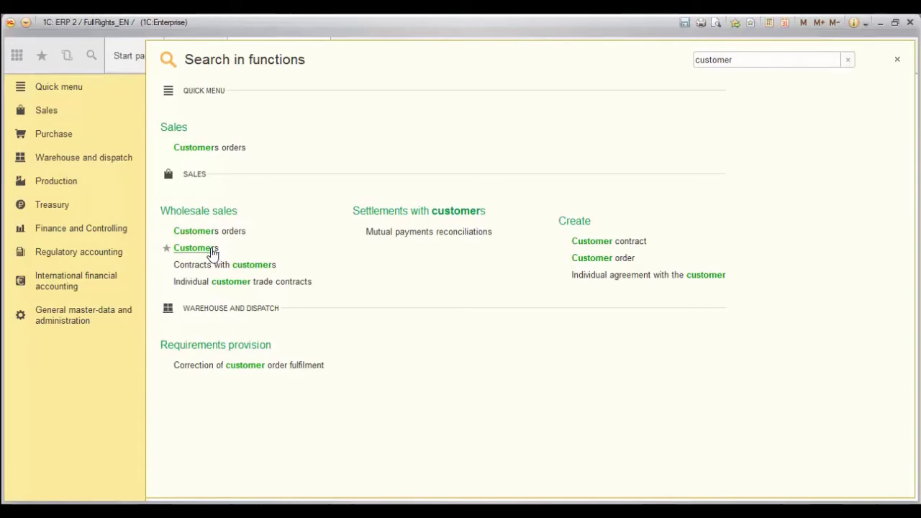
left_click(166, 249)
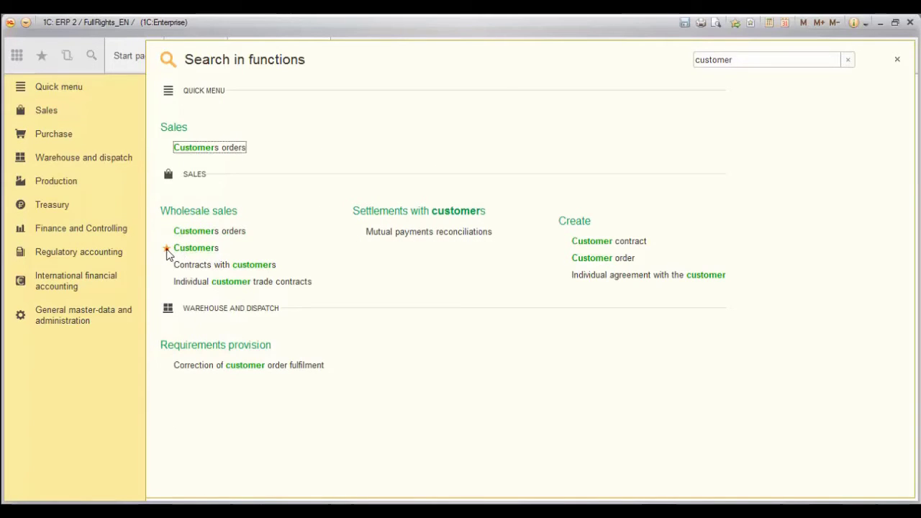
Check the Favorites list, then show the browsing History list
left_click(45, 62)
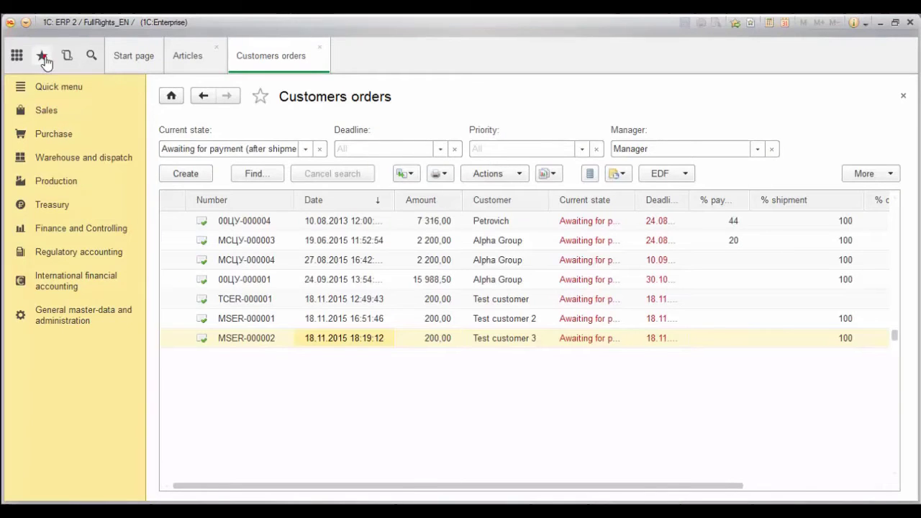
left_click(46, 61)
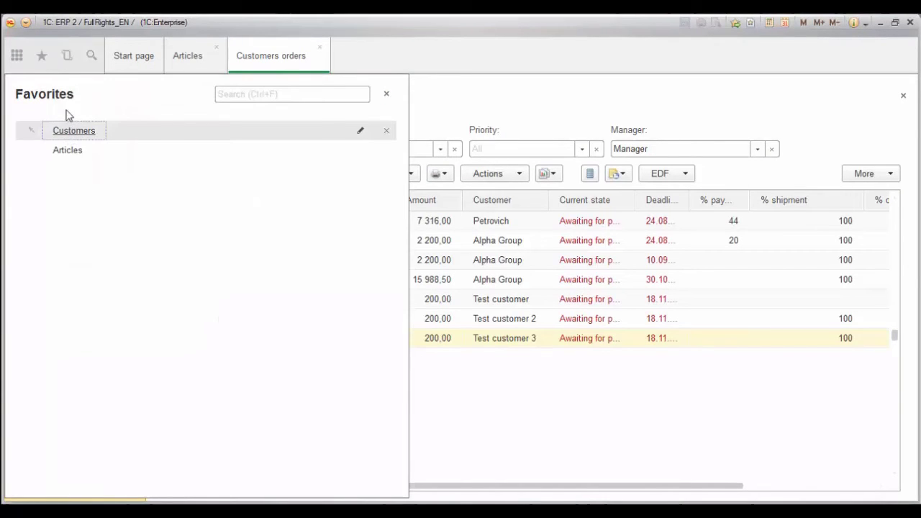
key("Escape")
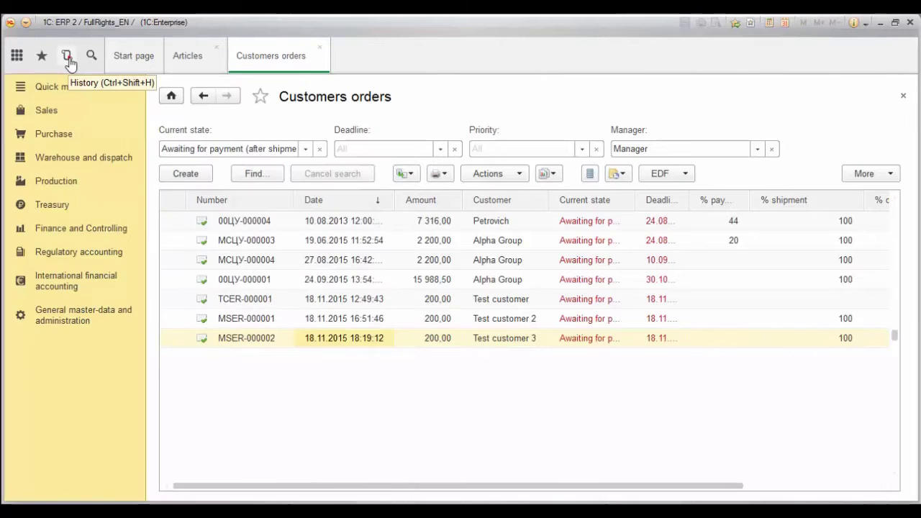
left_click(69, 59)
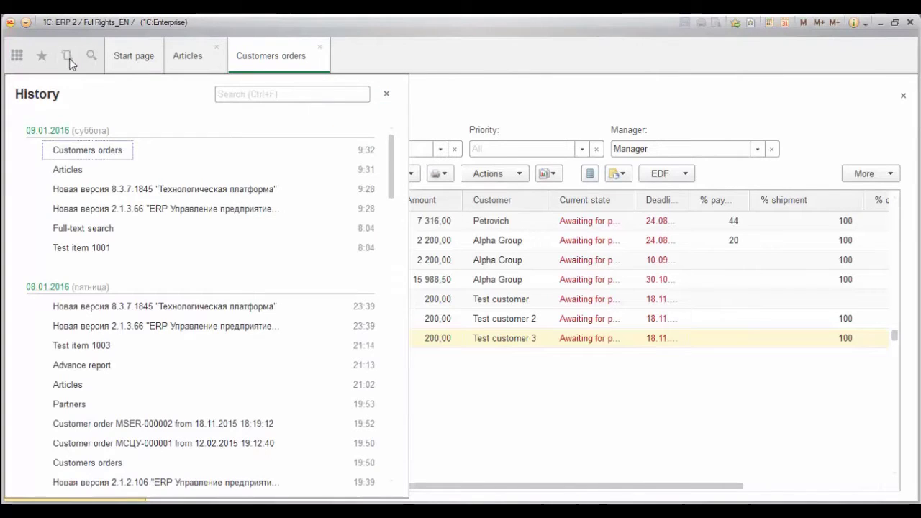
Reopen Articles from history and browse the Test group's items 1001 to 1003
left_click(68, 169)
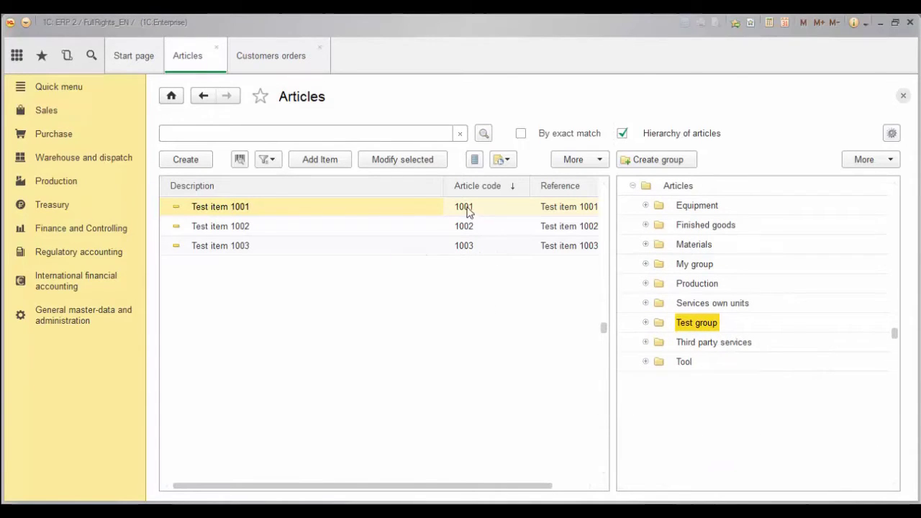
left_click(633, 186)
left_click(633, 187)
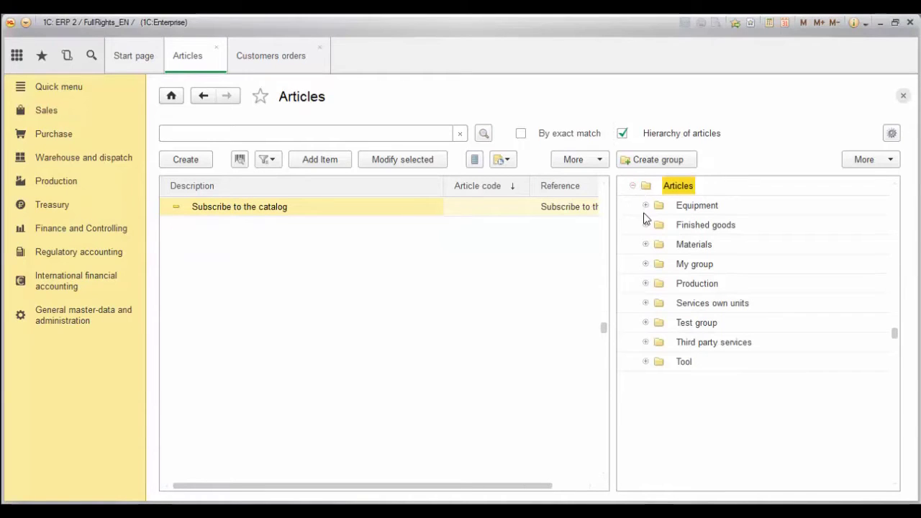
left_click(645, 245)
left_click(646, 245)
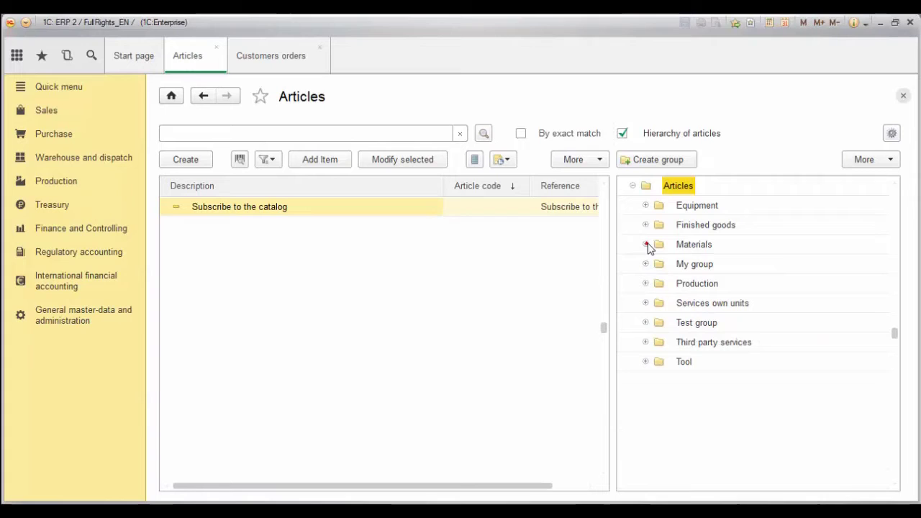
left_click(692, 323)
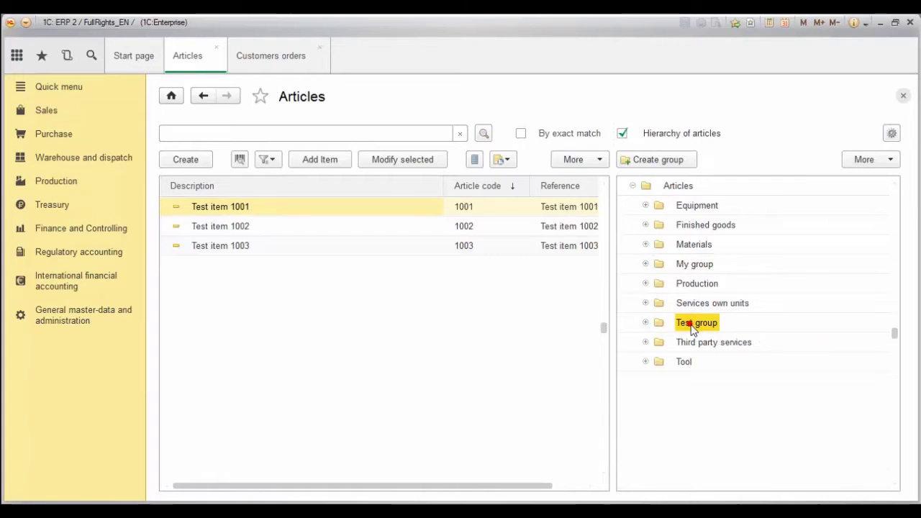
left_click(309, 229)
left_click(317, 245)
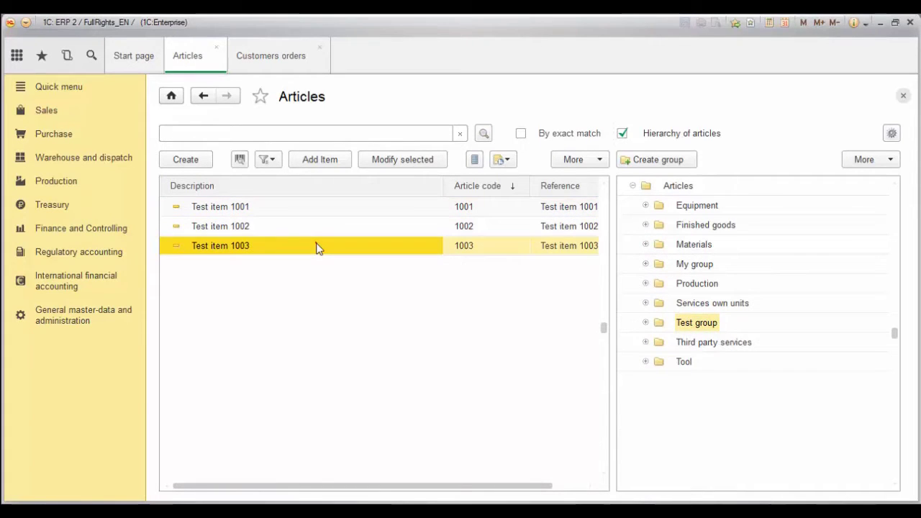
Search Articles for Toolbox, turn off article hierarchy, then clear the search
left_click(313, 131)
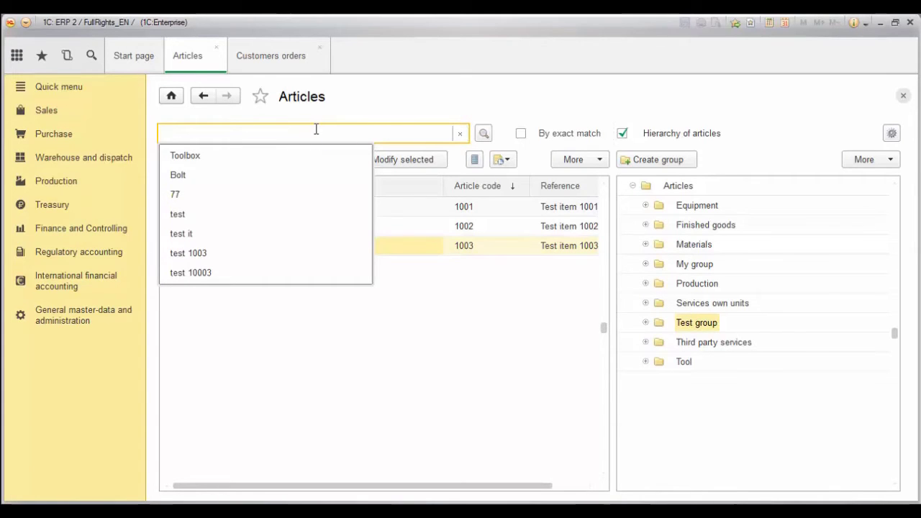
type("Tool ")
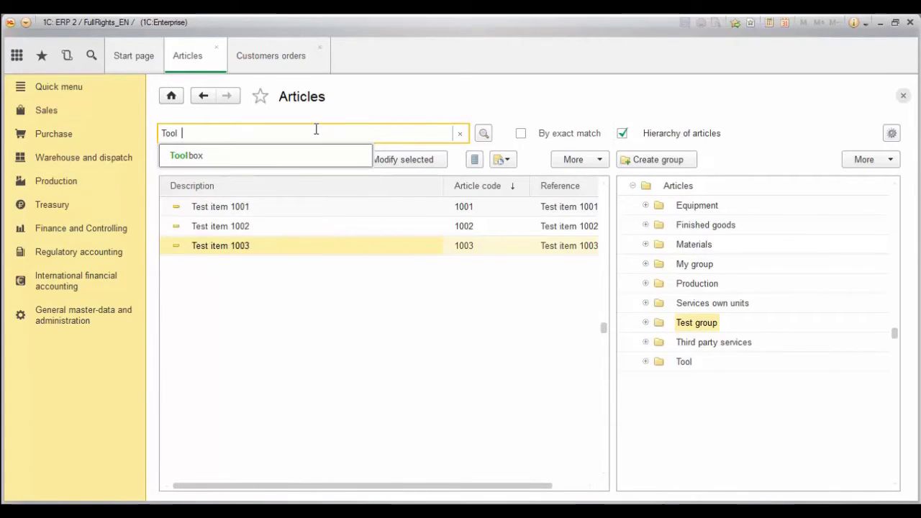
type("ox")
key("Return")
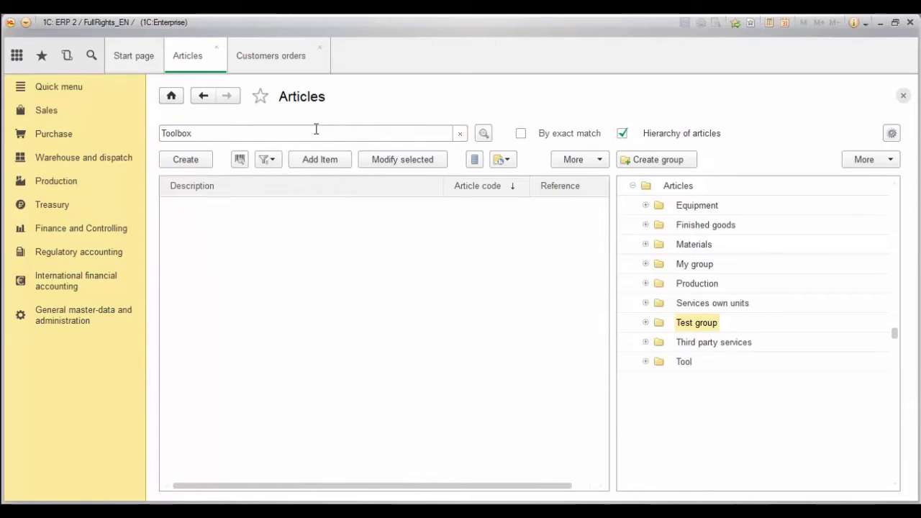
left_click(622, 134)
left_click(412, 226)
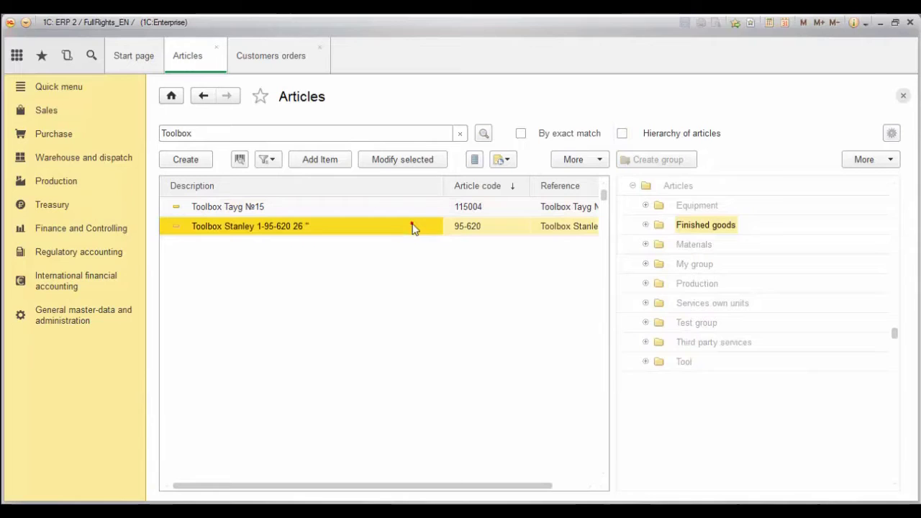
left_click(408, 207)
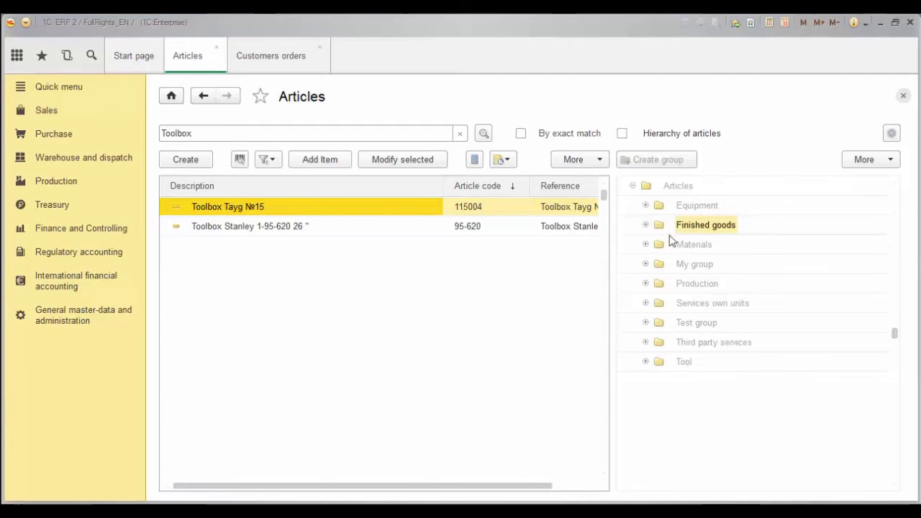
left_click(460, 135)
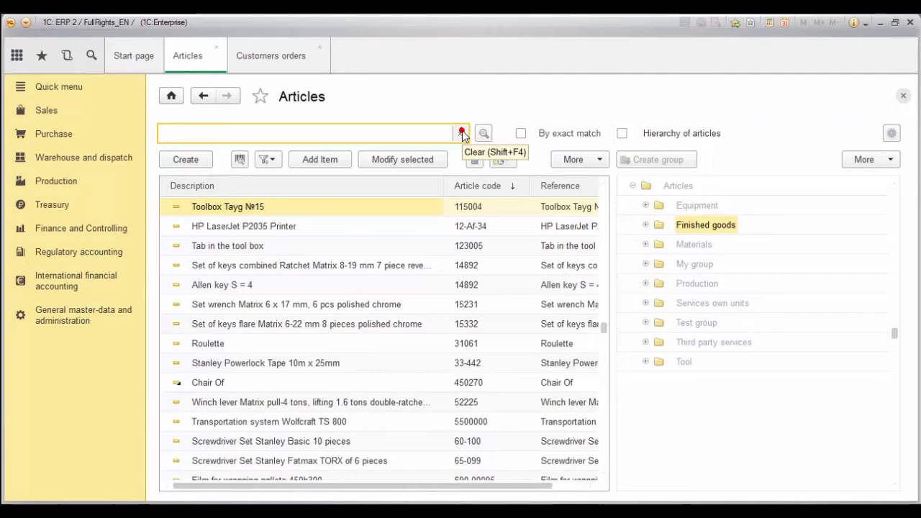
Sort by description then article code, search 'test', then clear the search
left_click(431, 187)
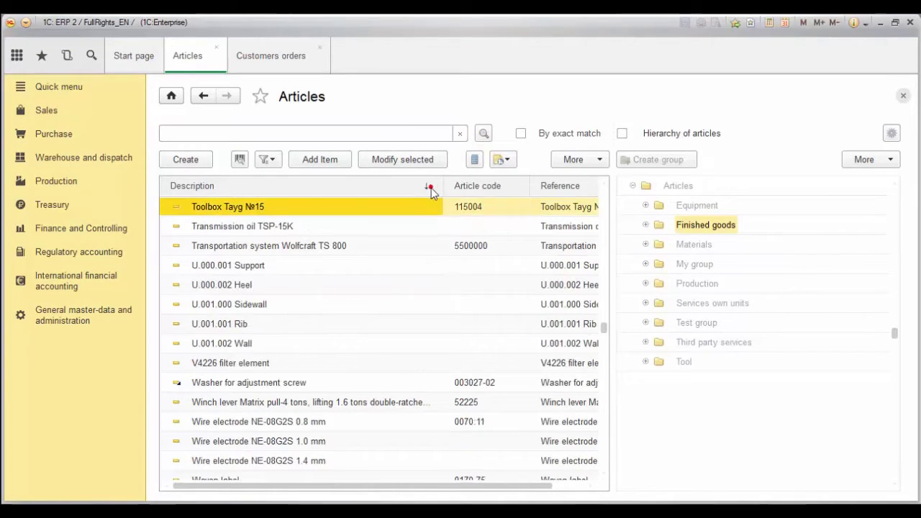
left_click(505, 187)
left_click(336, 134)
type("te")
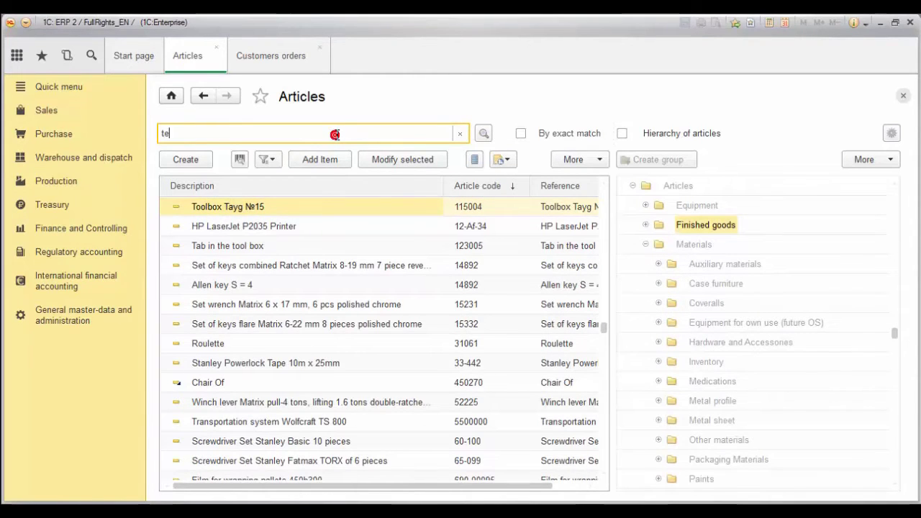
type("st")
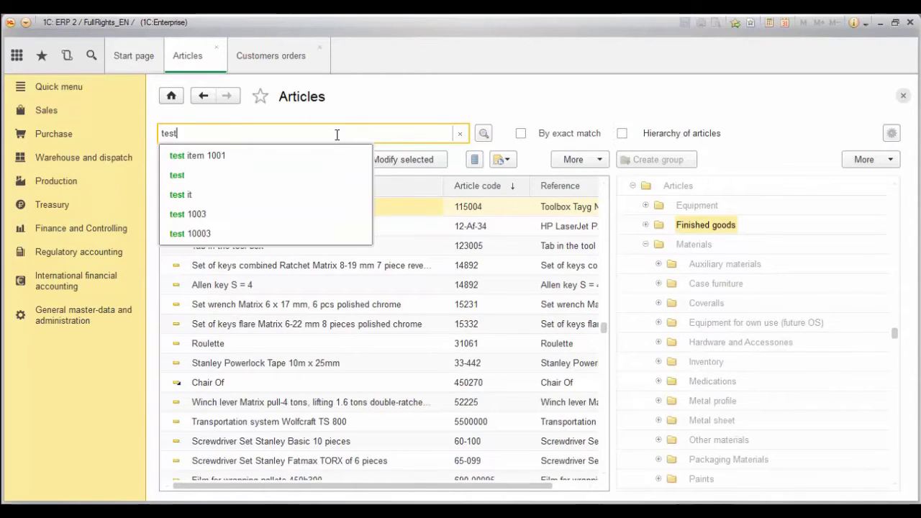
left_click(280, 152)
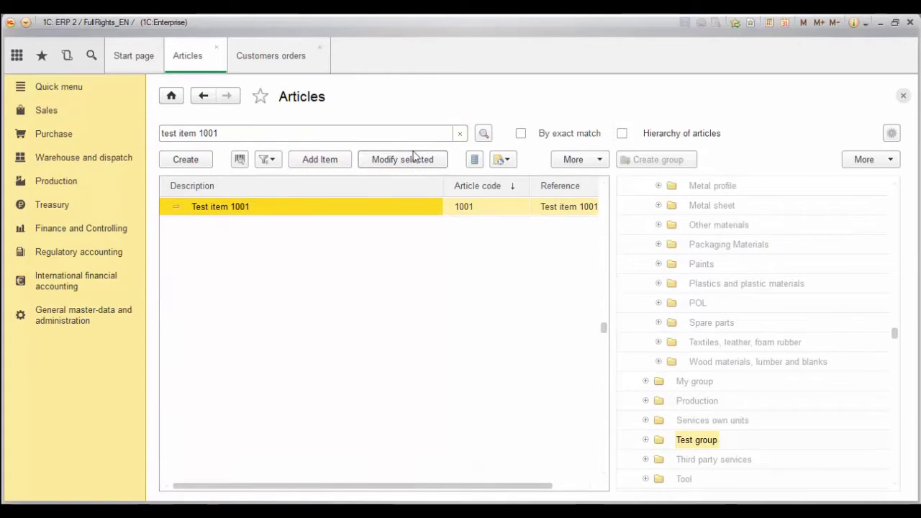
left_click(461, 135)
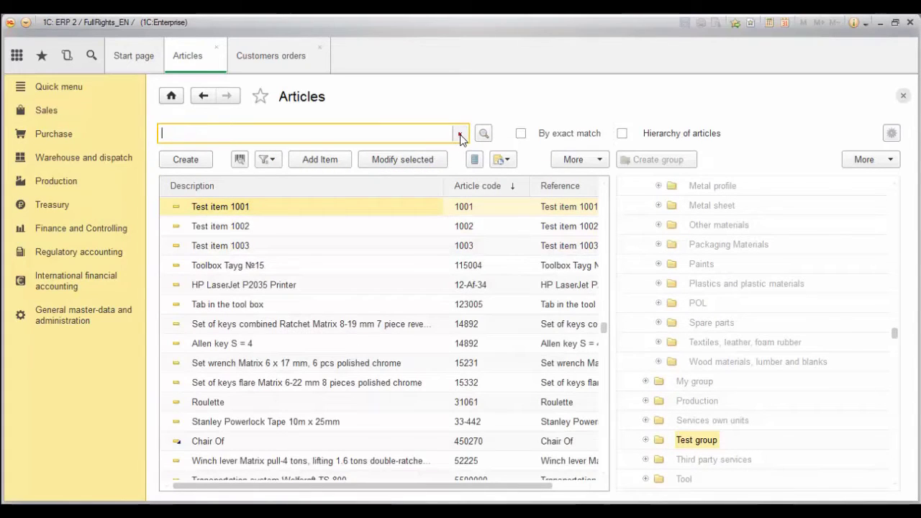
Filter Articles to article code containing 77 and description containing Matrix
left_click(569, 160)
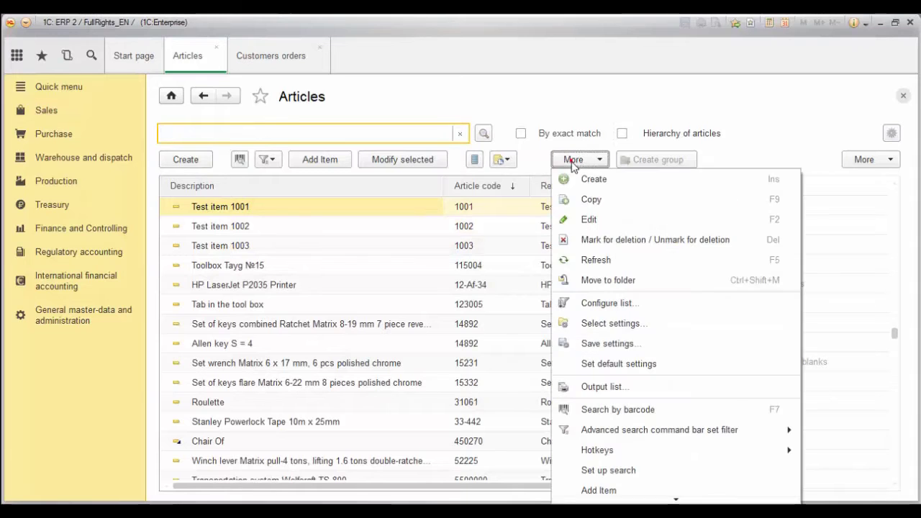
left_click(589, 302)
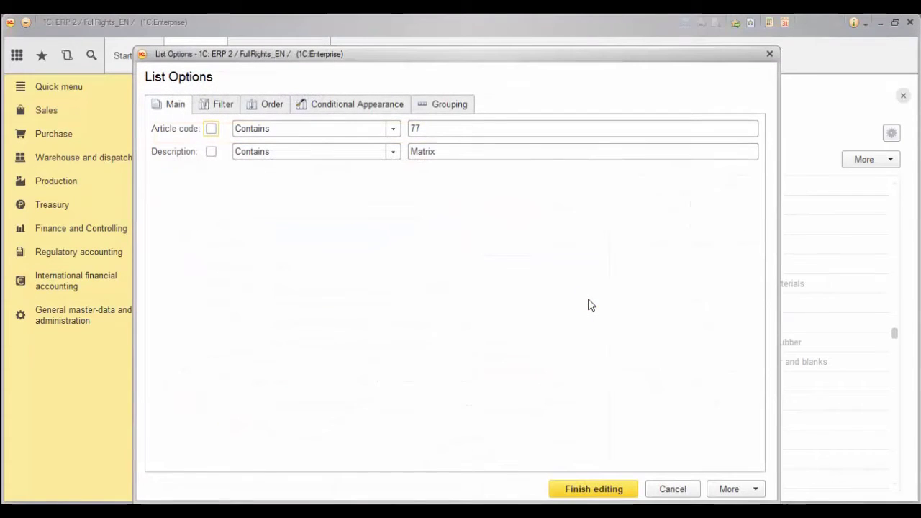
left_click(215, 105)
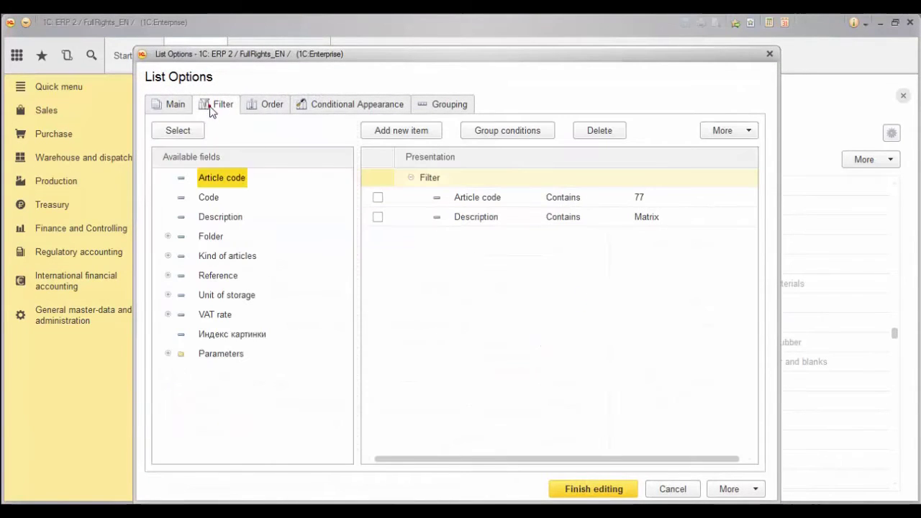
left_click(377, 197)
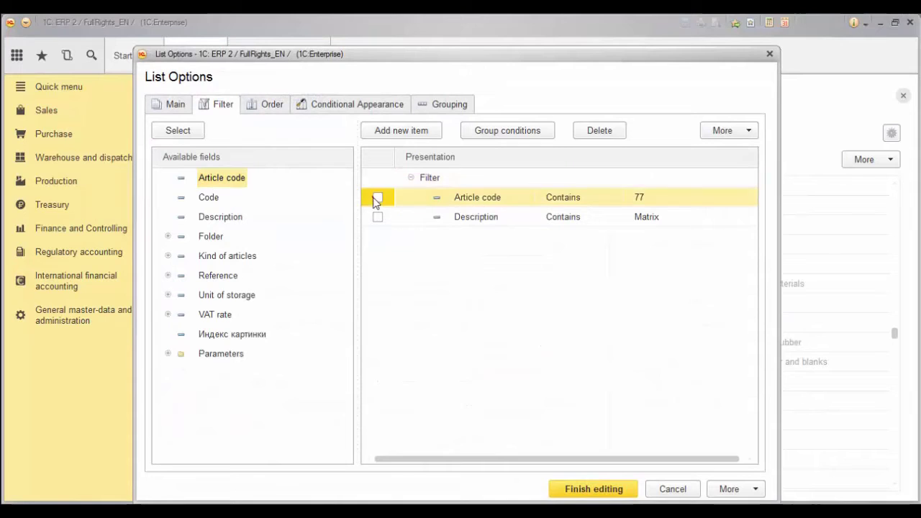
left_click(629, 199)
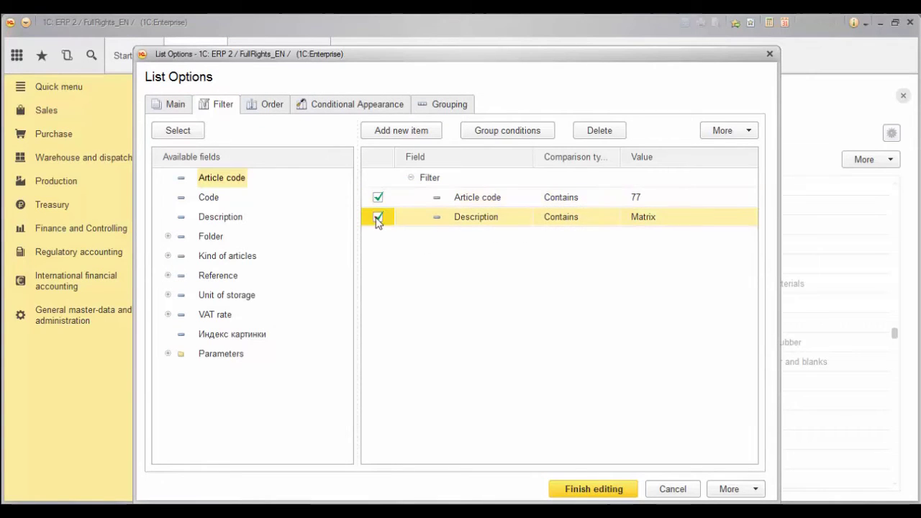
left_click(377, 217)
left_click(626, 219)
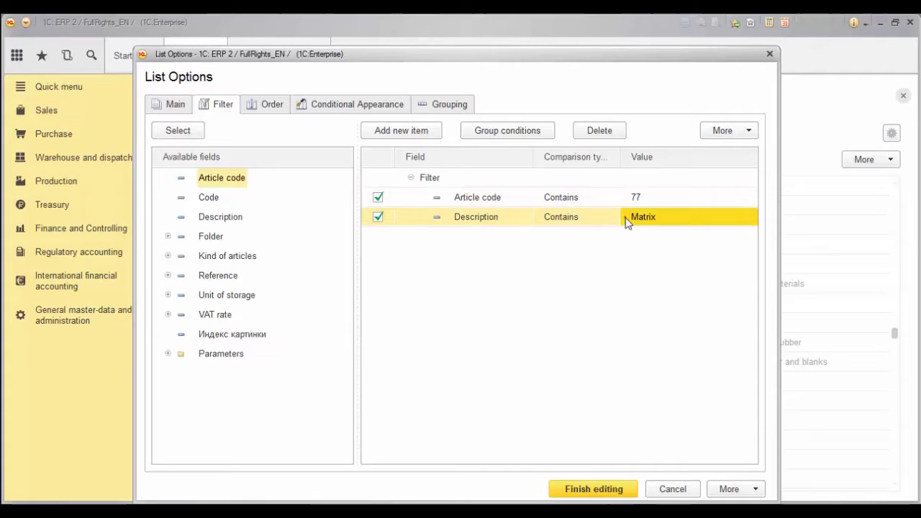
left_click(593, 489)
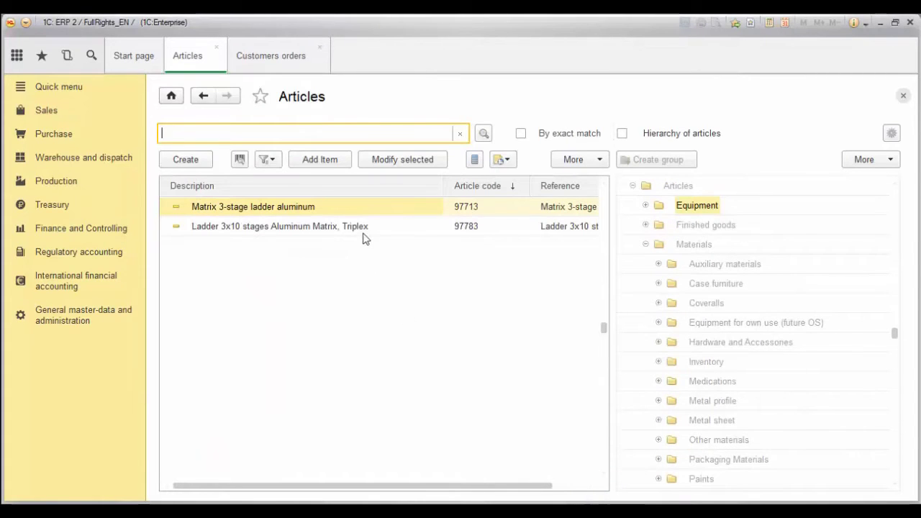
Save the current Articles list settings as 'my selection'
left_click(575, 159)
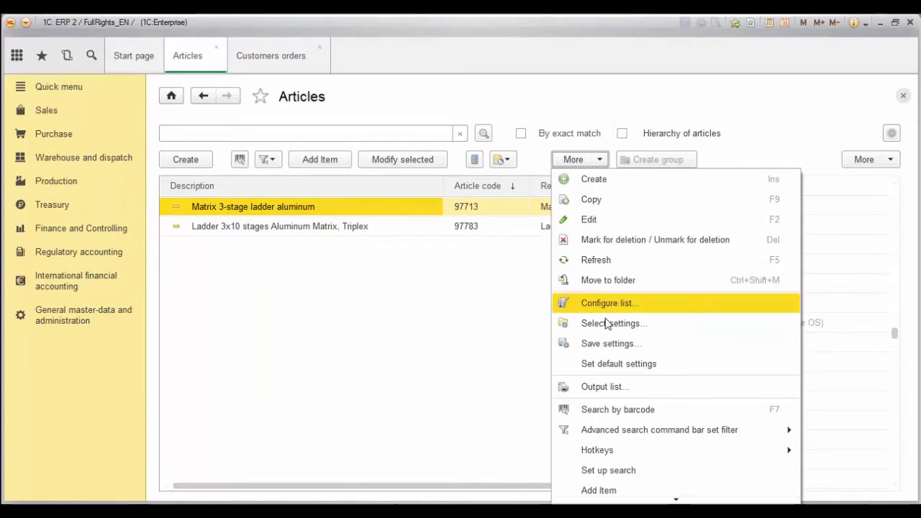
left_click(606, 343)
type("my sel")
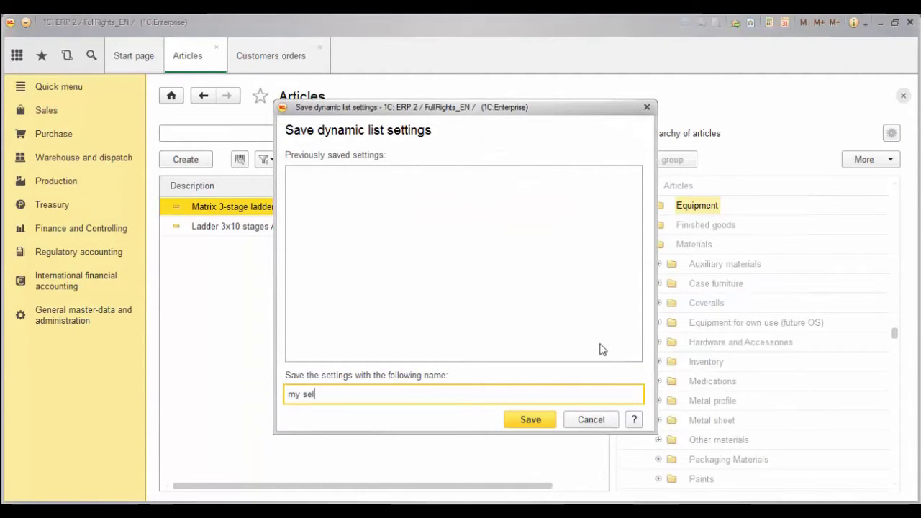
type("ection")
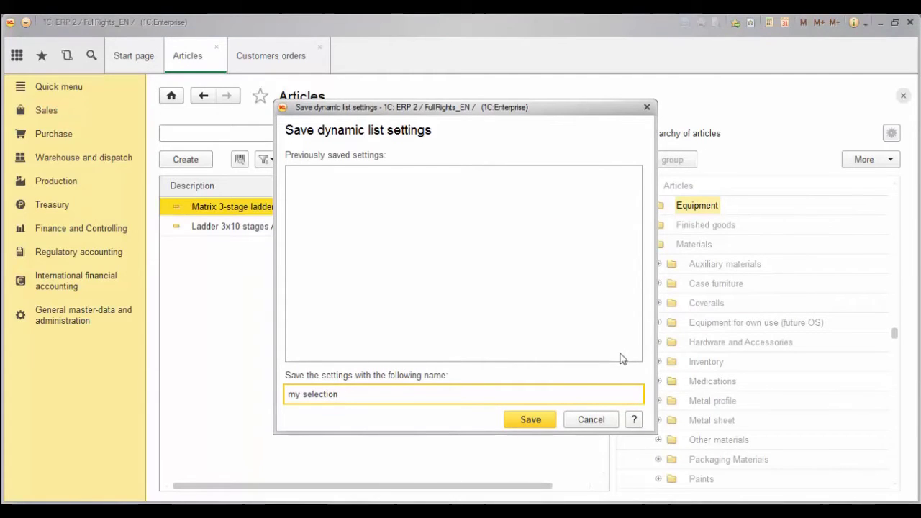
left_click(530, 424)
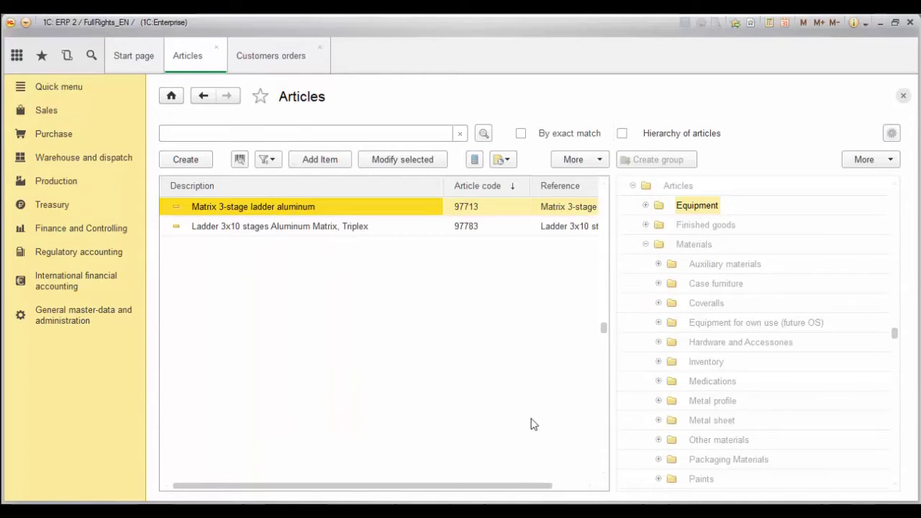
Turn off the Article code and Description filters to show all articles
left_click(582, 164)
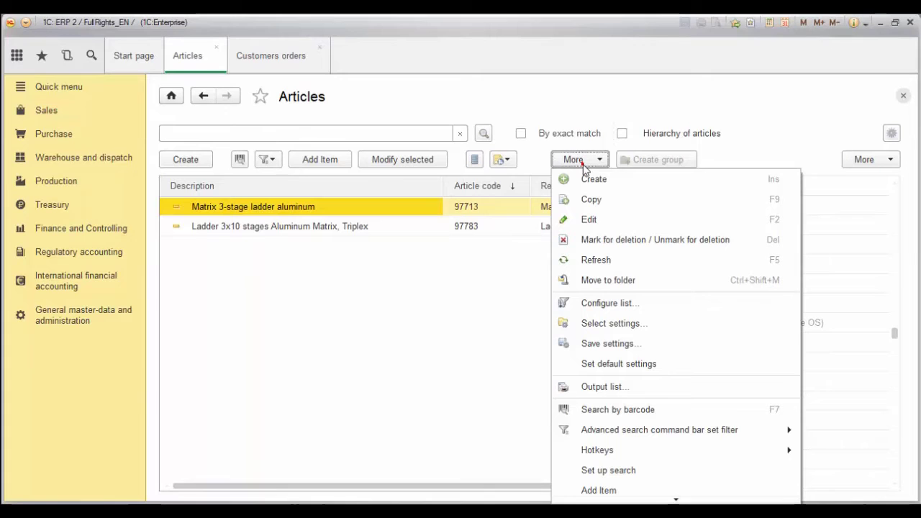
left_click(604, 309)
left_click(211, 129)
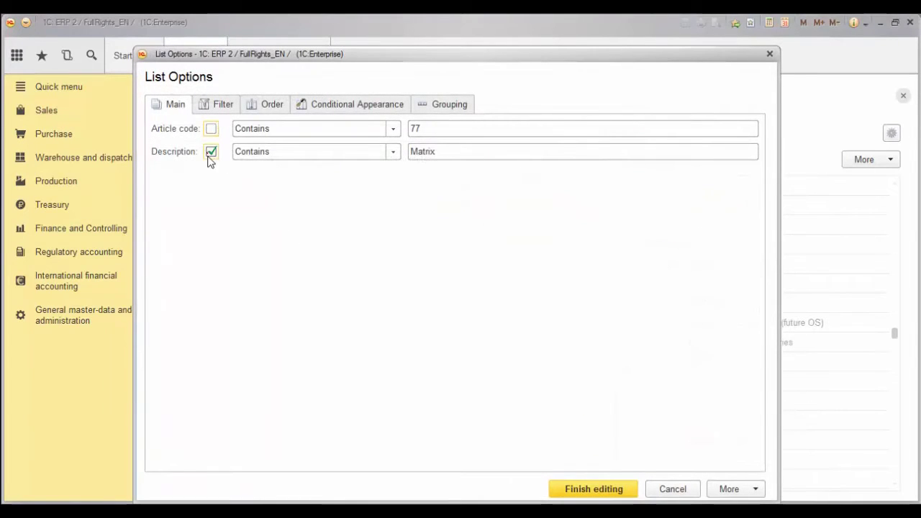
left_click(210, 152)
left_click(625, 489)
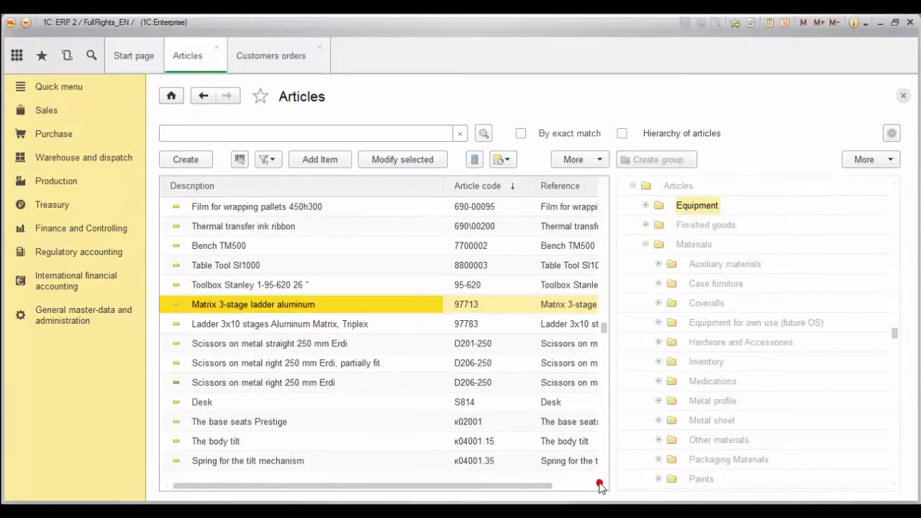
Apply the saved 'my selection' list settings from Select settings
left_click(586, 161)
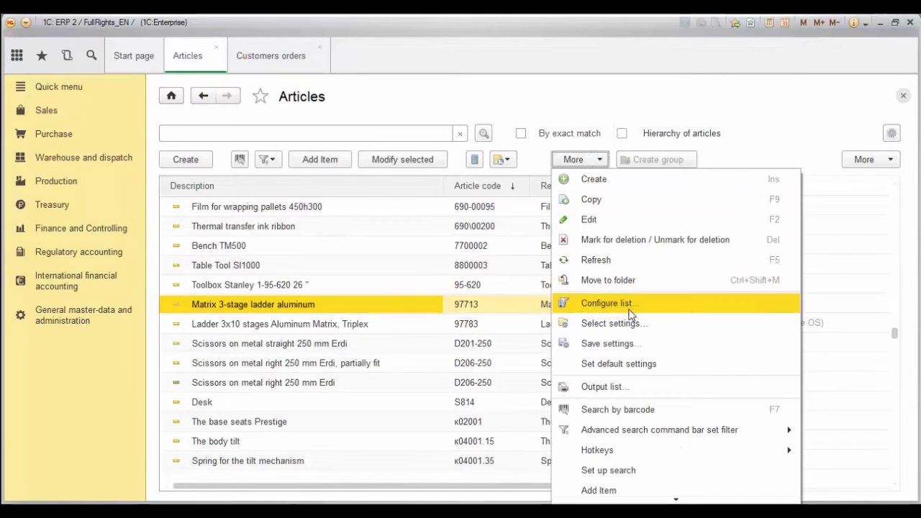
left_click(625, 324)
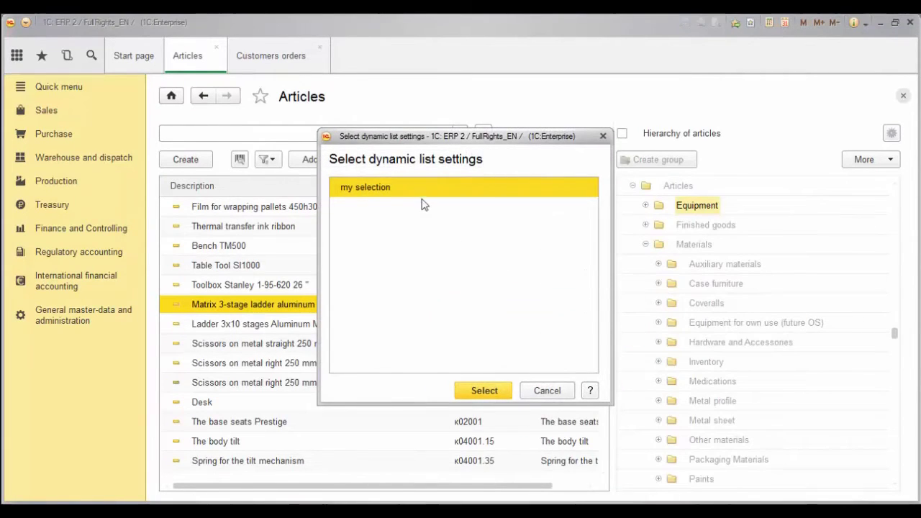
double_click(417, 186)
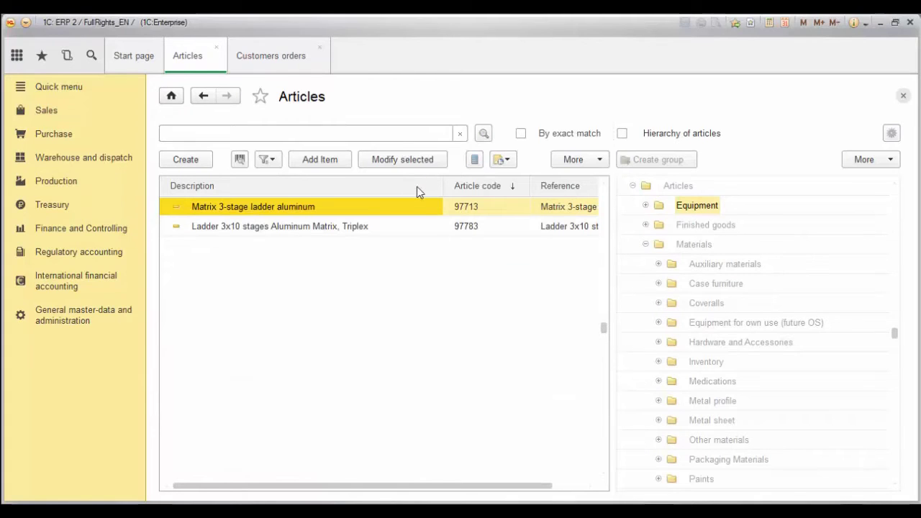
Reset Articles to default settings and export it to a spreadsheet without Reference
left_click(569, 159)
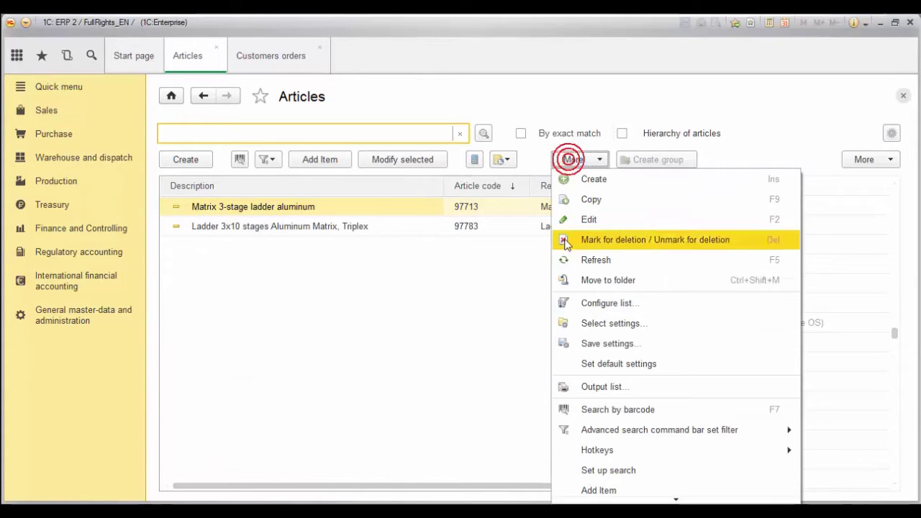
left_click(603, 363)
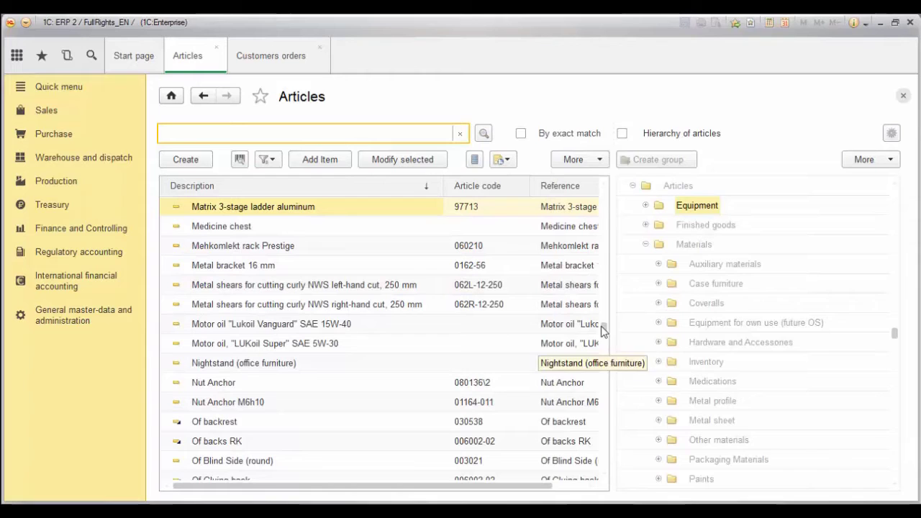
left_click(589, 160)
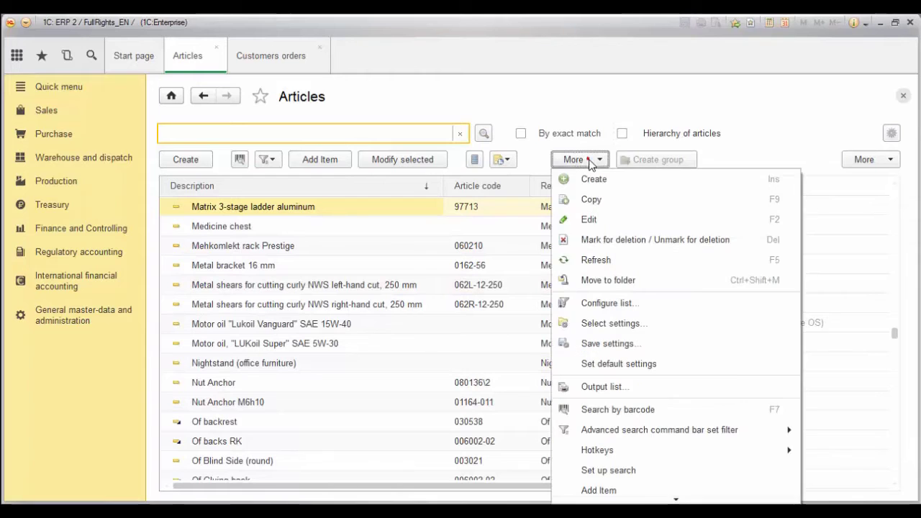
left_click(596, 386)
left_click(371, 295)
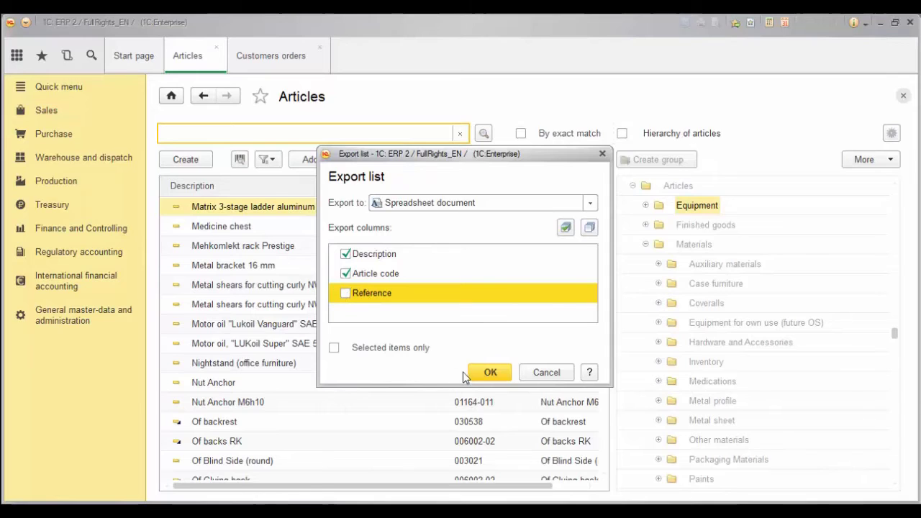
left_click(489, 372)
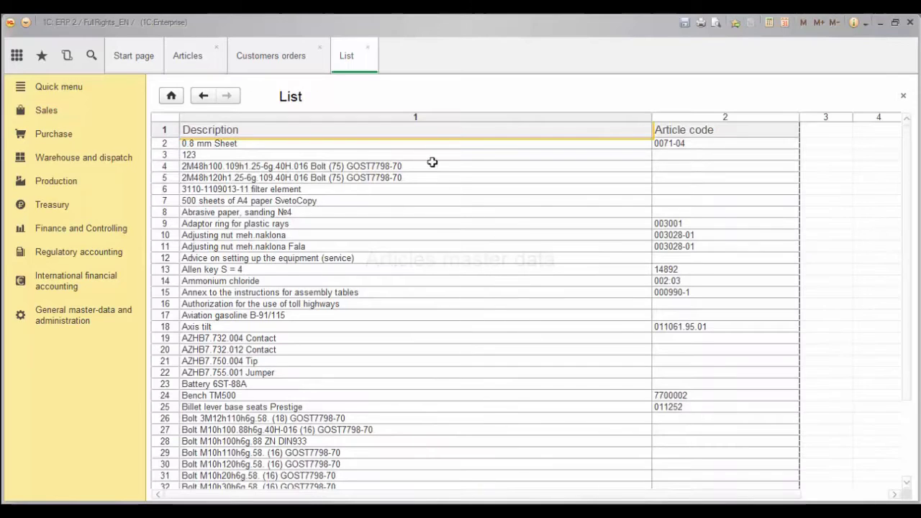
left_click(367, 48)
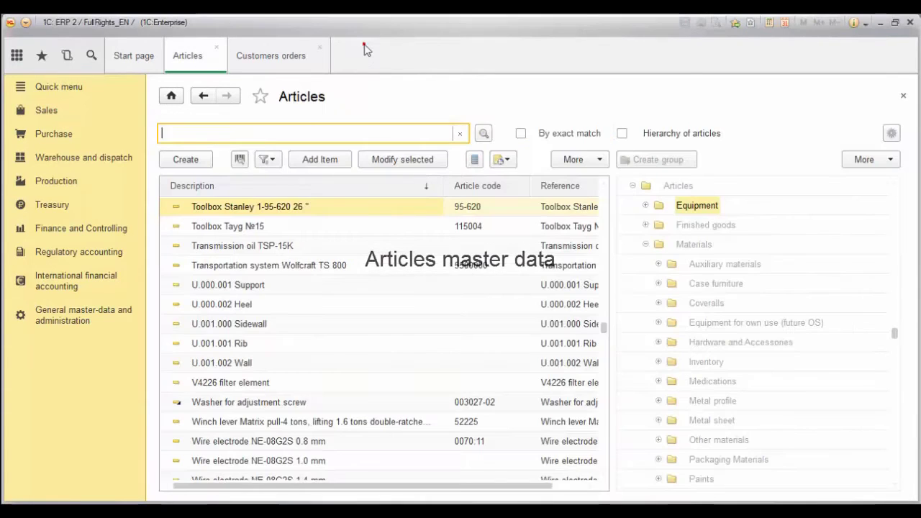
Search Articles for Toolbox and open the Toolbox Stanley 1-95-620 26 card
left_click(328, 135)
type("Too")
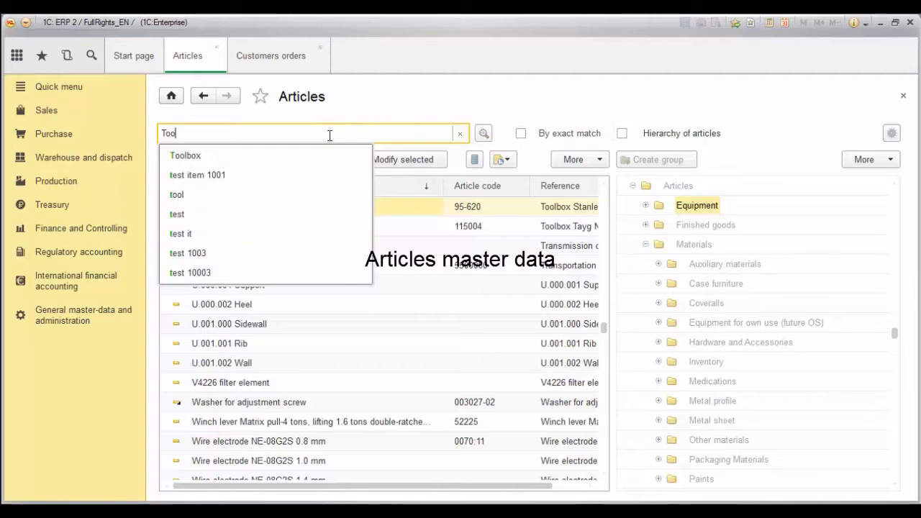
type("lb")
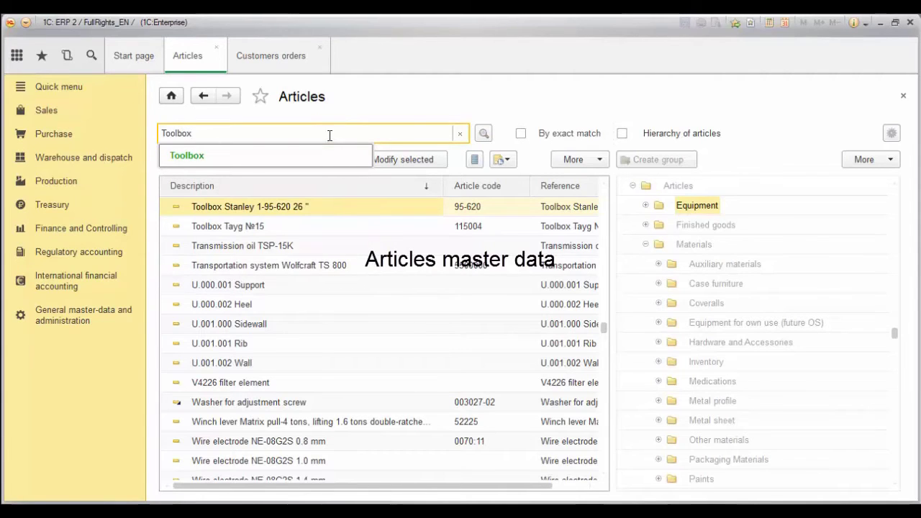
type("ox")
key("Return")
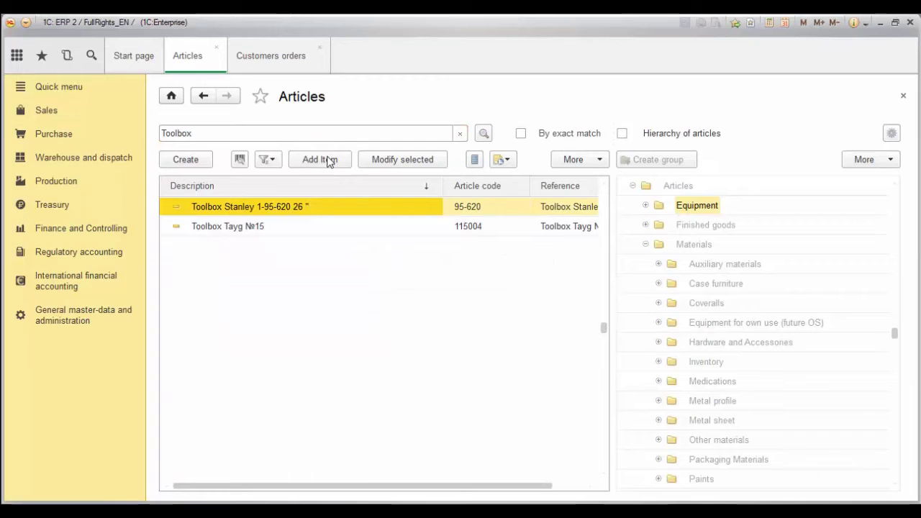
double_click(321, 209)
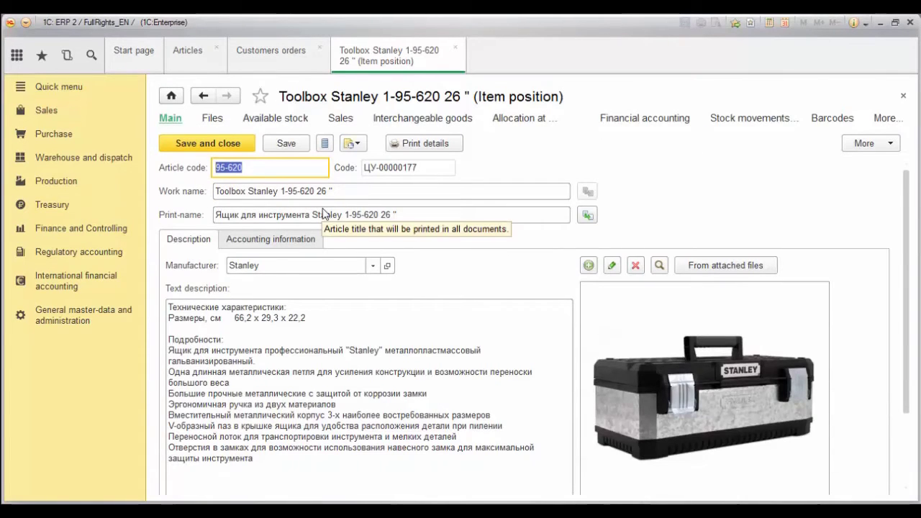
Inspect the card's article code, work name, print name, description and picture
left_click(457, 302)
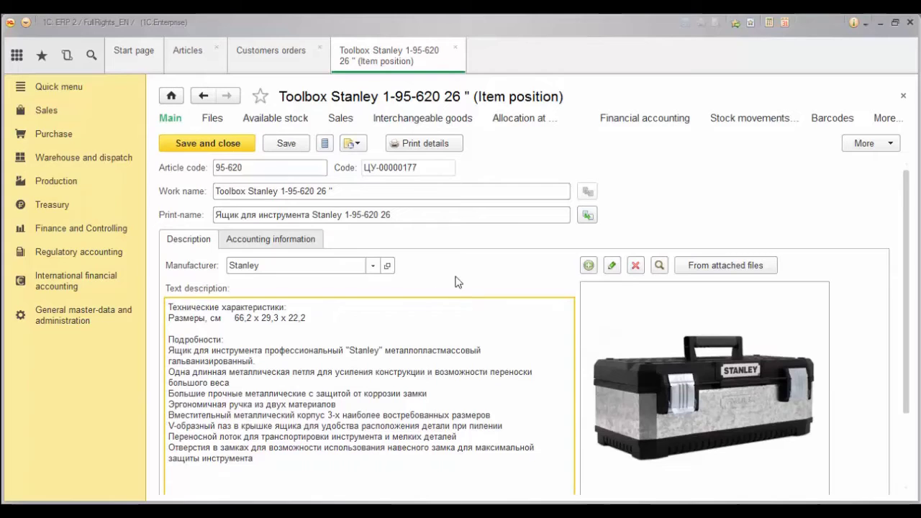
double_click(238, 167)
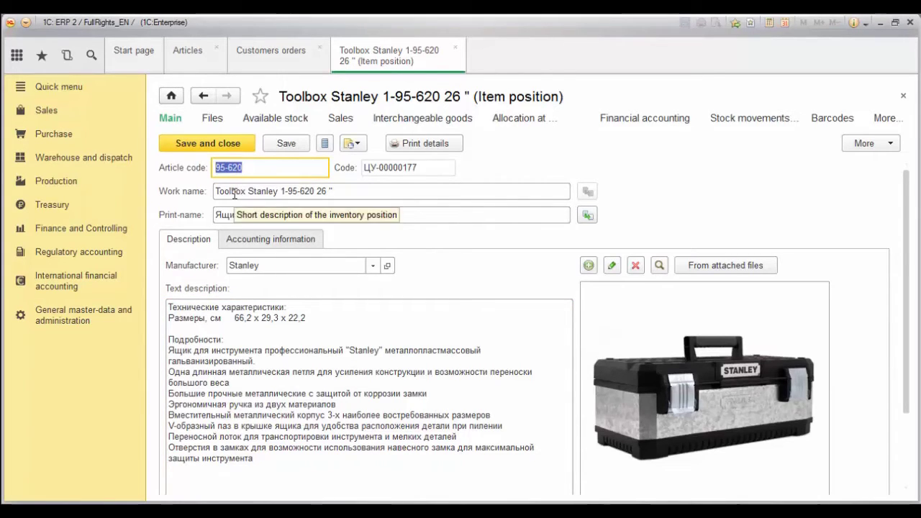
left_click(234, 193)
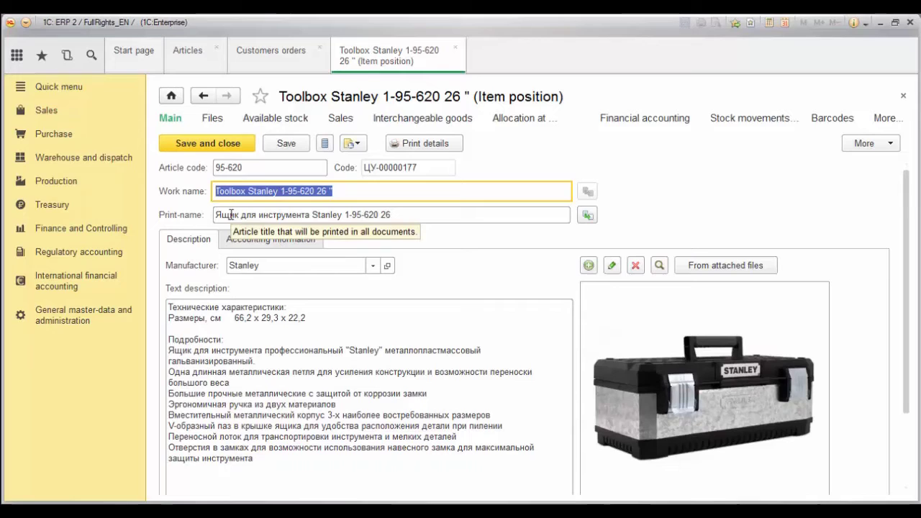
left_click(230, 214)
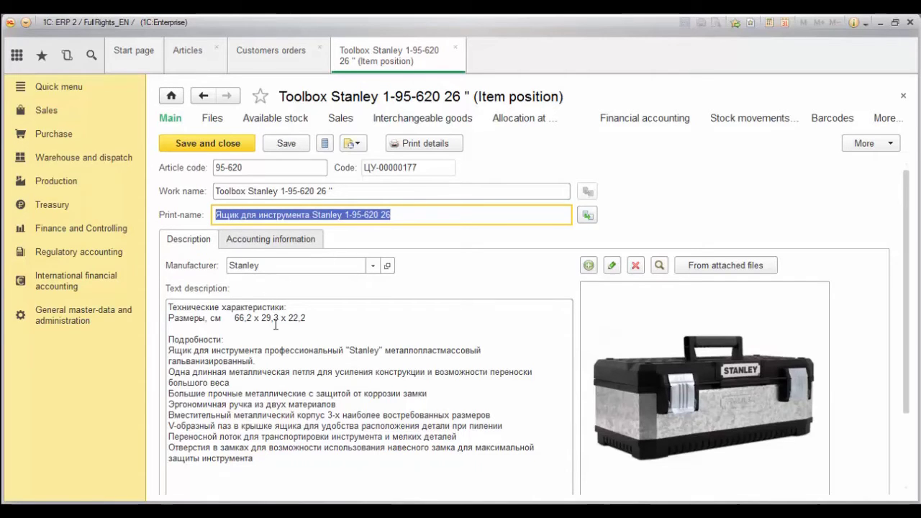
left_click_drag(274, 325, 273, 324)
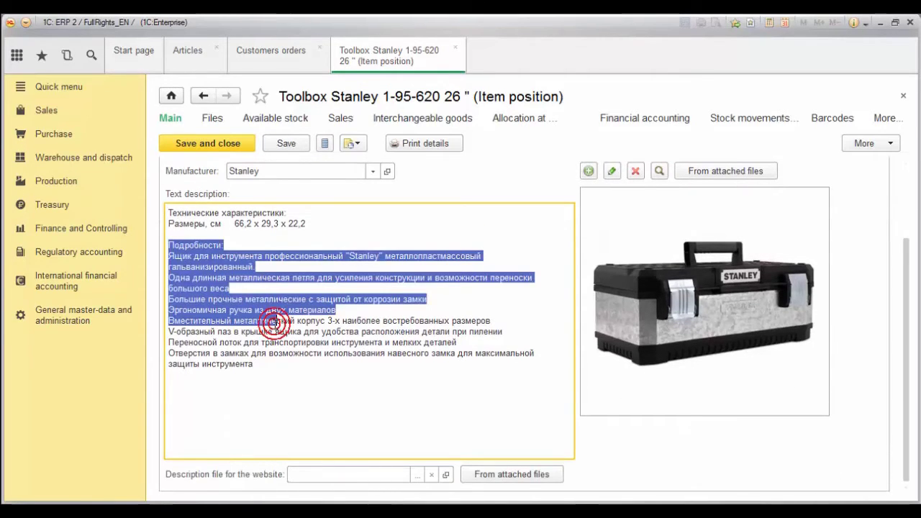
left_click(864, 452)
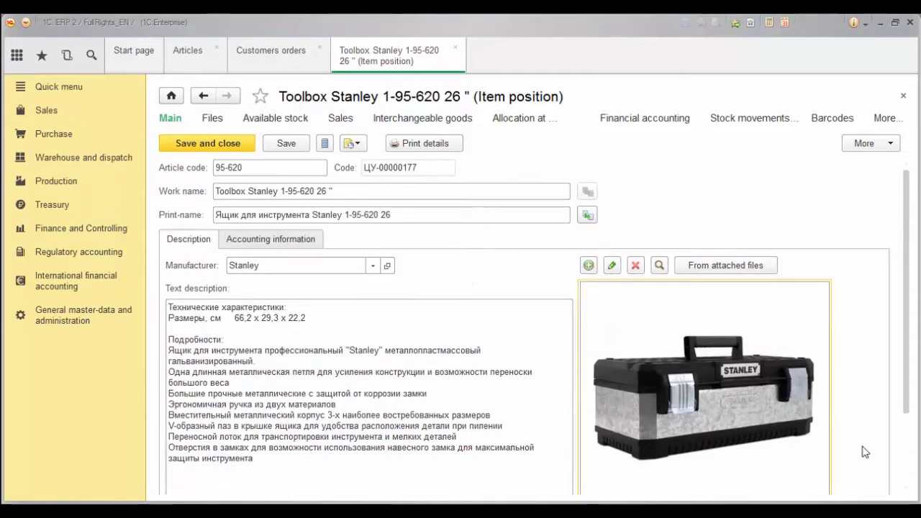
Review Toolbox Stanley's accounting info: kind Equipment, VAT 18%, storage unit Pieces, Finished goods accounting
left_click(293, 243)
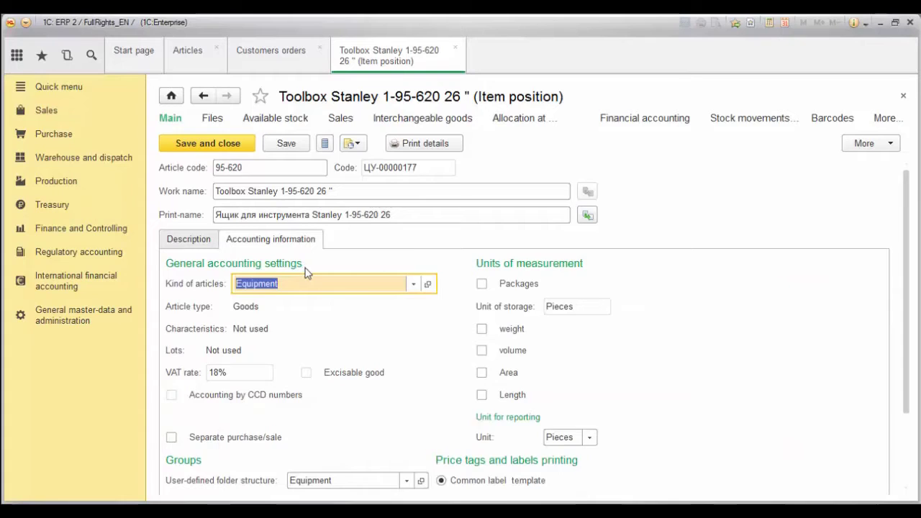
scroll(309, 280, "down", 2)
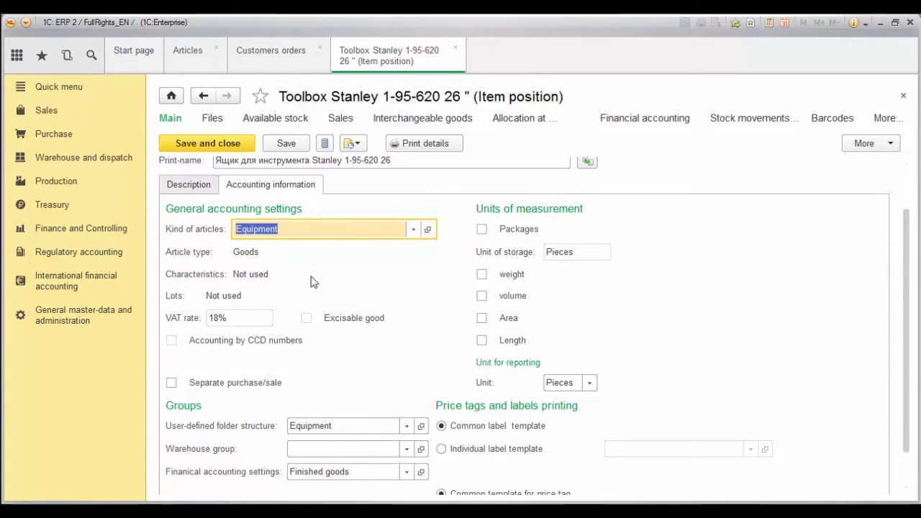
scroll(311, 281, "down", 1)
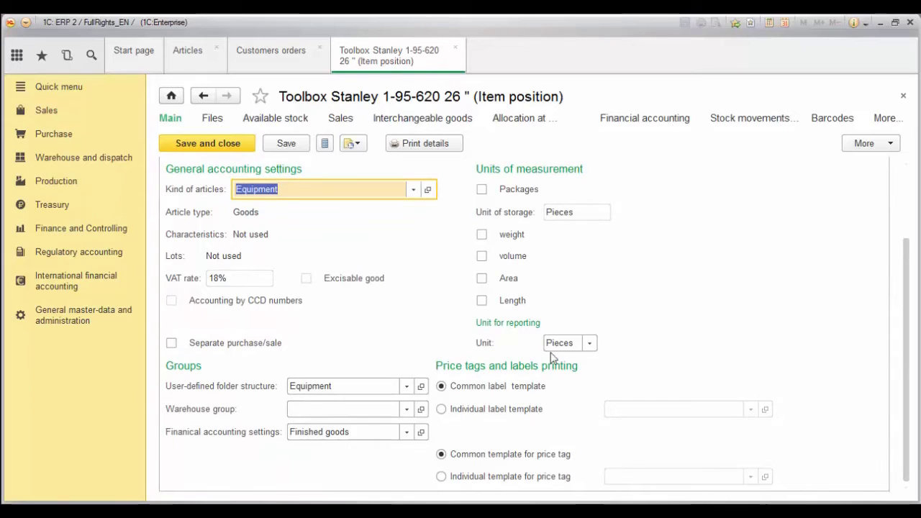
mouse_move(557, 338)
Select the Equipment kind of articles value on the Toolbox Stanley card
mouse_move(225, 282)
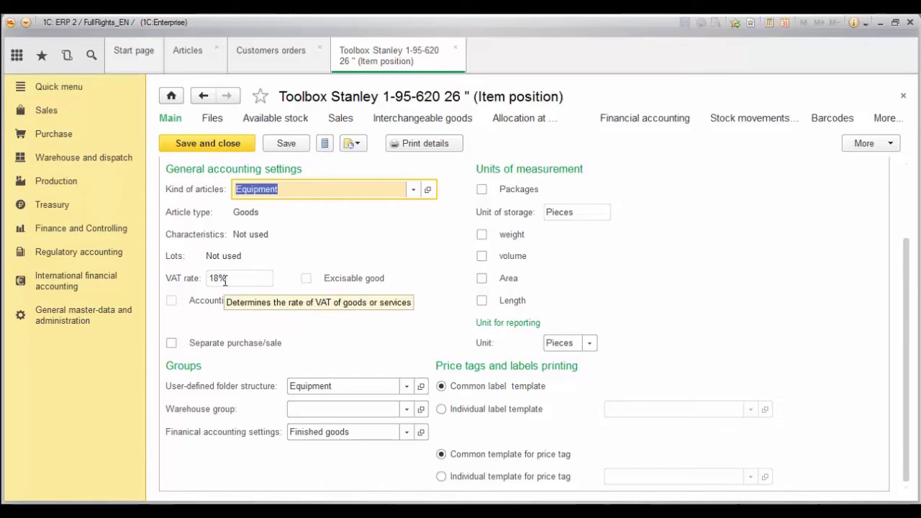
left_click(361, 189)
double_click(366, 189)
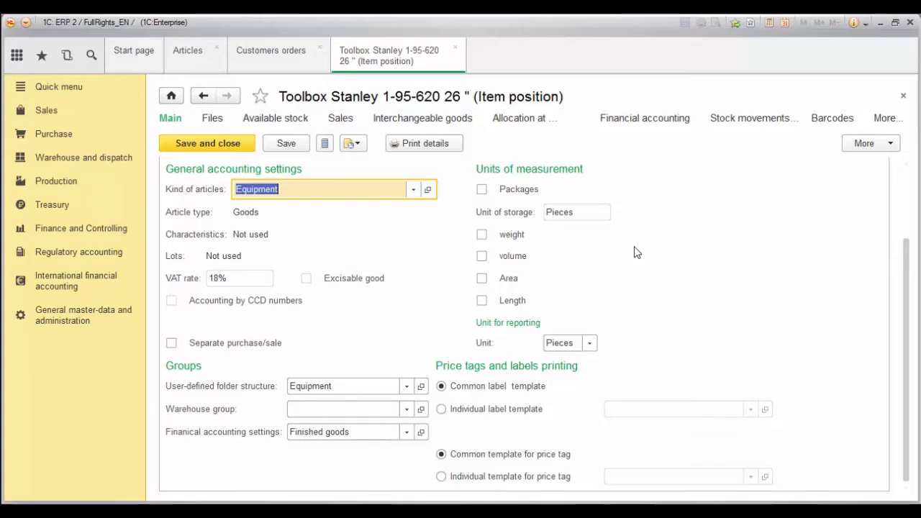
Try More > Allow to edit attributes, dismiss the unlocking prompt, then view attached files
left_click(872, 144)
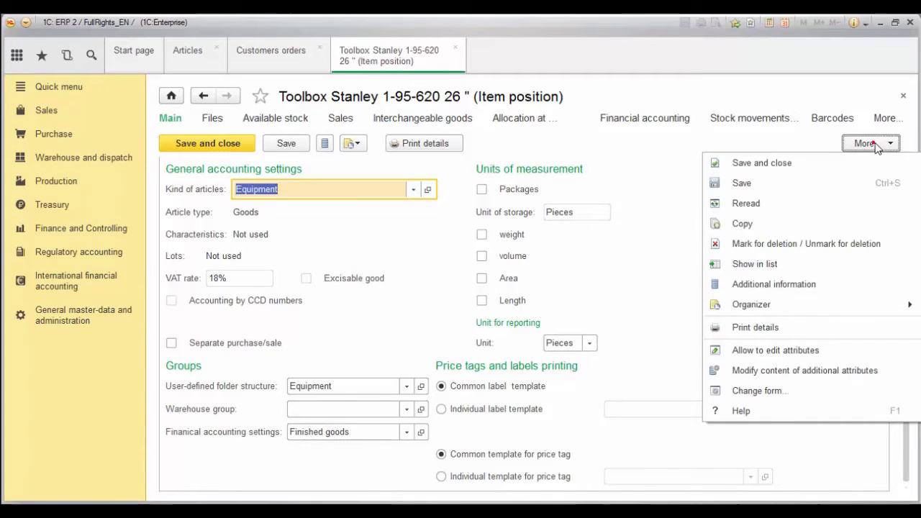
left_click(777, 350)
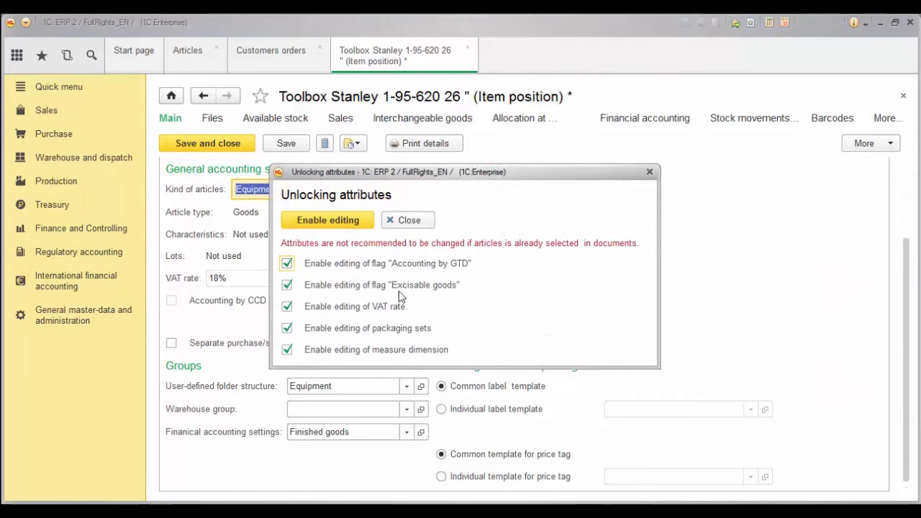
key("Return")
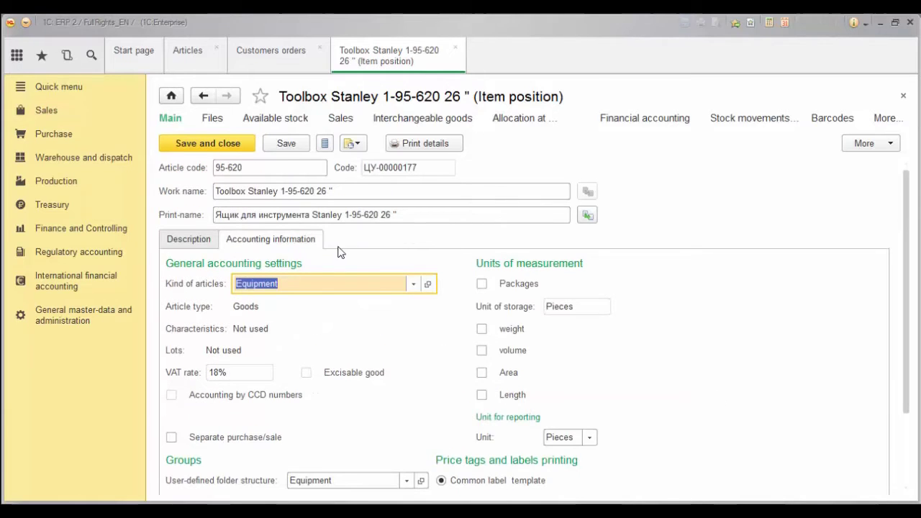
left_click(212, 120)
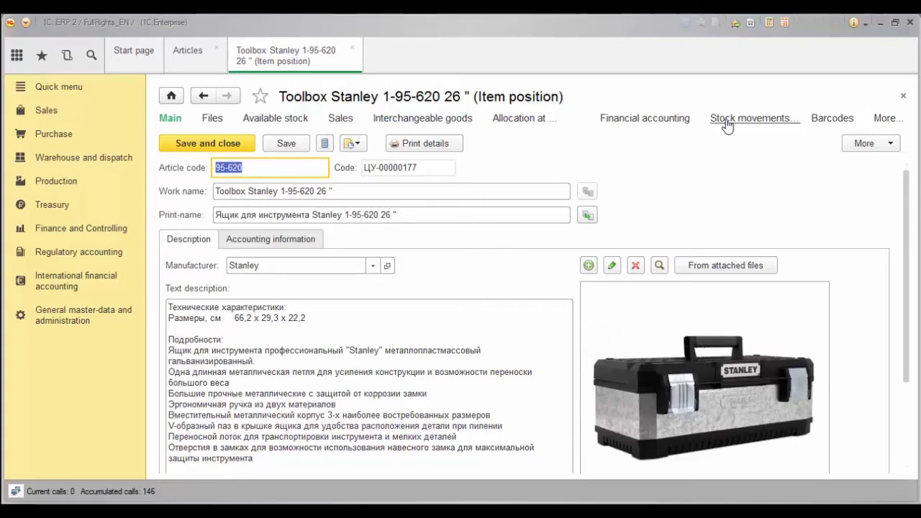
Check Toolbox Stanley's available stock, 10,000 at Central warehouse MS, then return to Articles
left_click(883, 124)
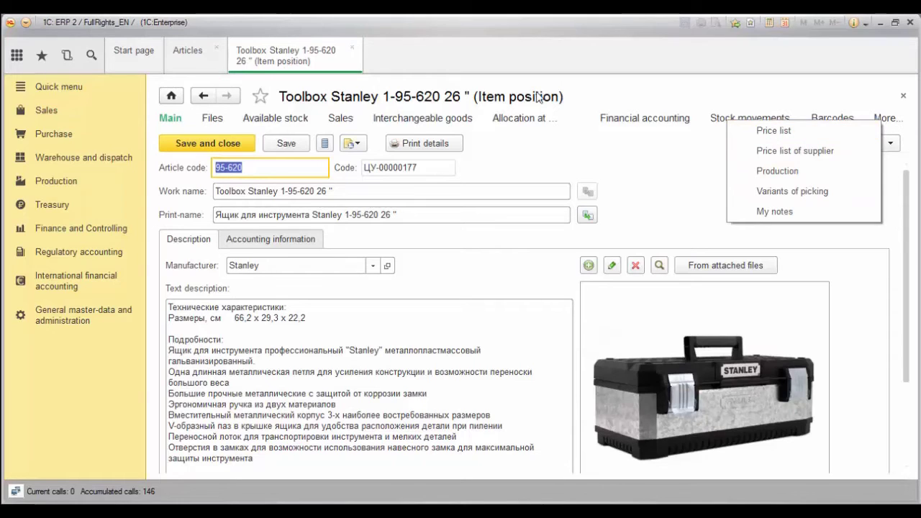
left_click(297, 123)
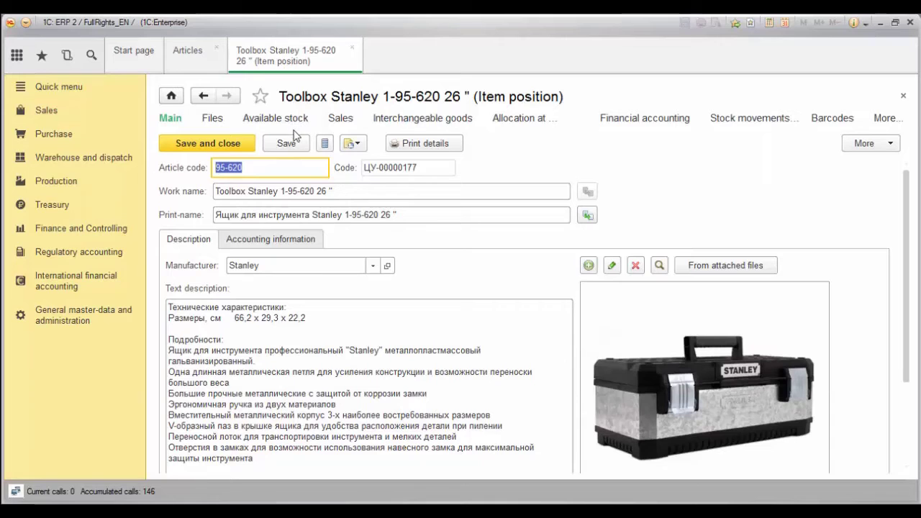
left_click(293, 123)
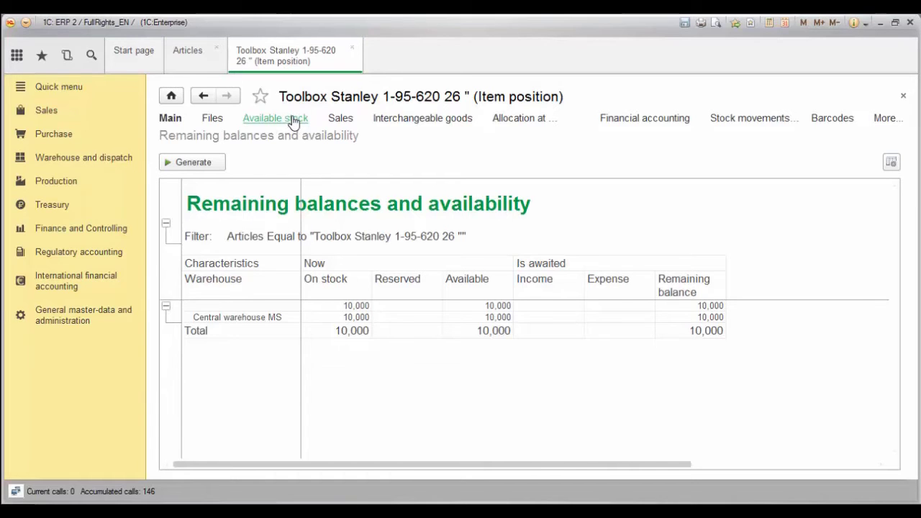
left_click(202, 100)
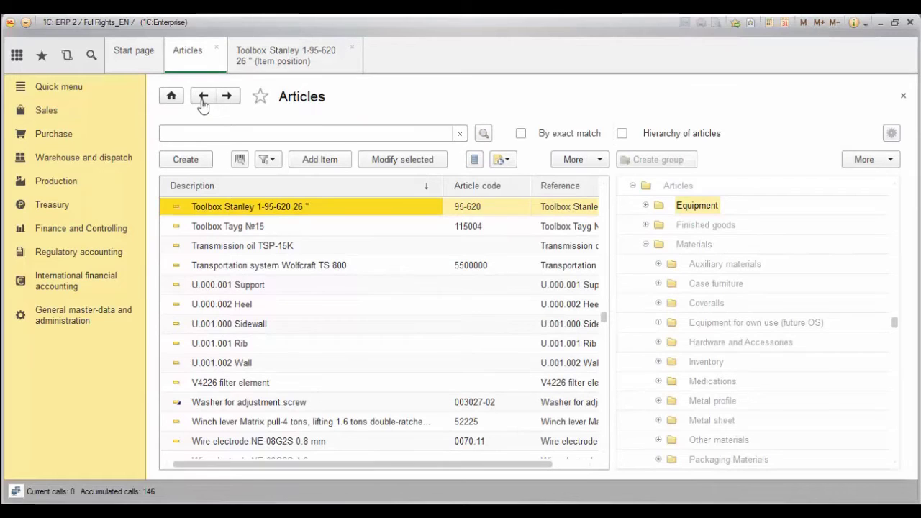
Close the article windows, star Sales > Customers orders as a favorite, and open it from Favorites
left_click(351, 49)
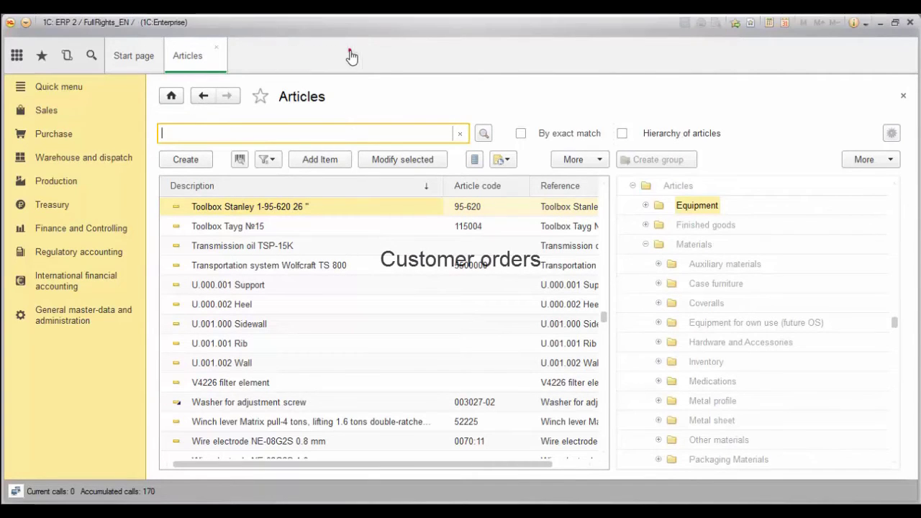
left_click(220, 49)
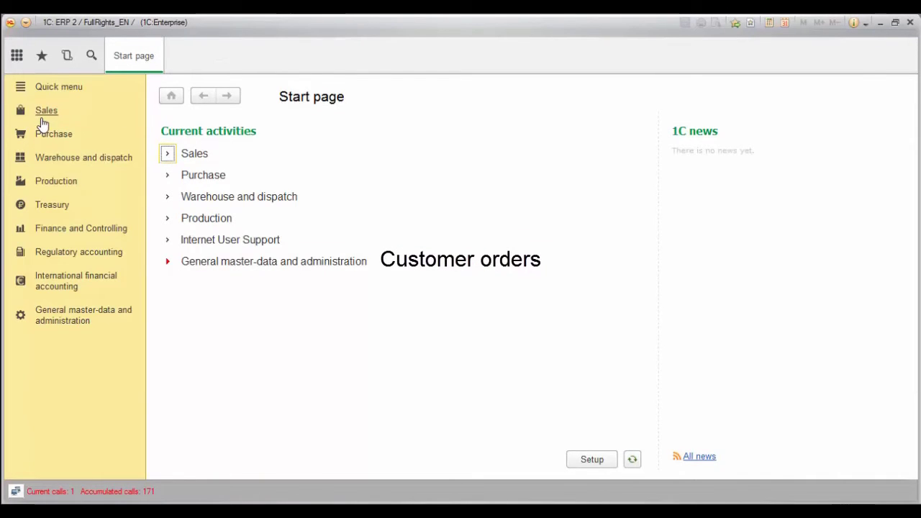
left_click(41, 121)
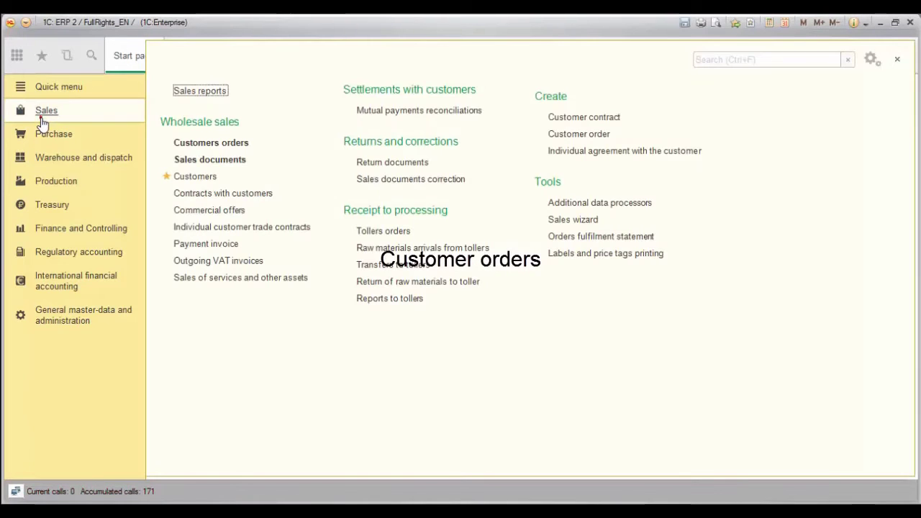
left_click(169, 145)
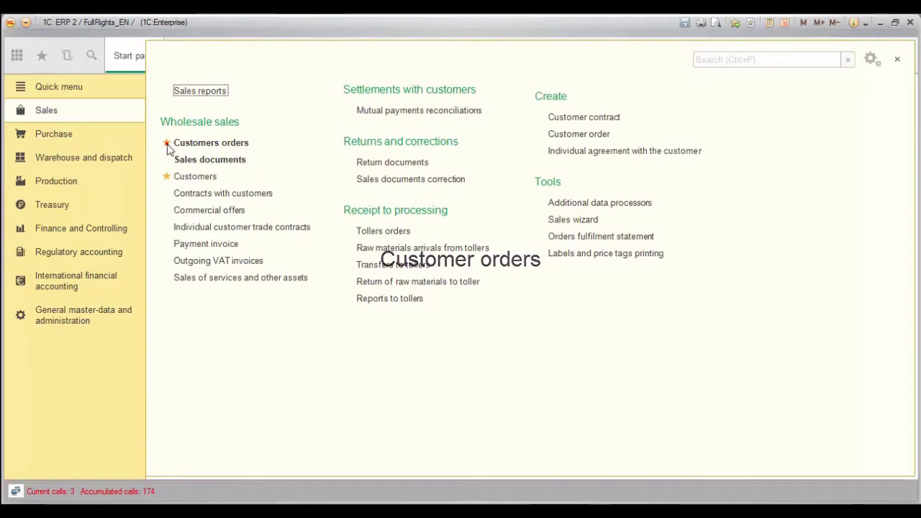
left_click(41, 55)
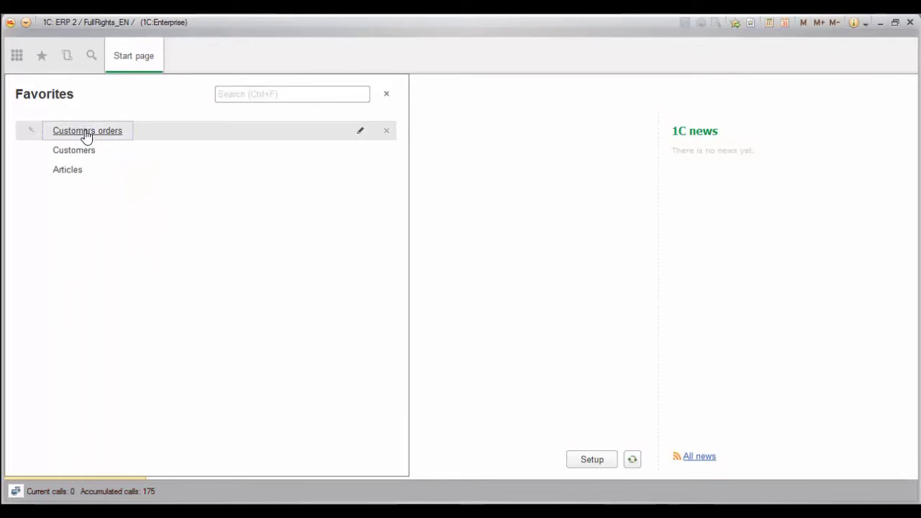
left_click(84, 130)
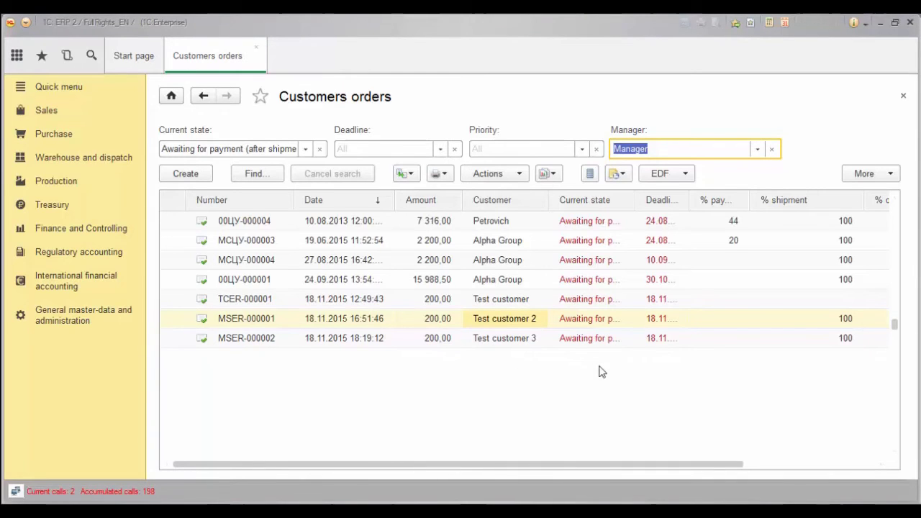
left_click(771, 149)
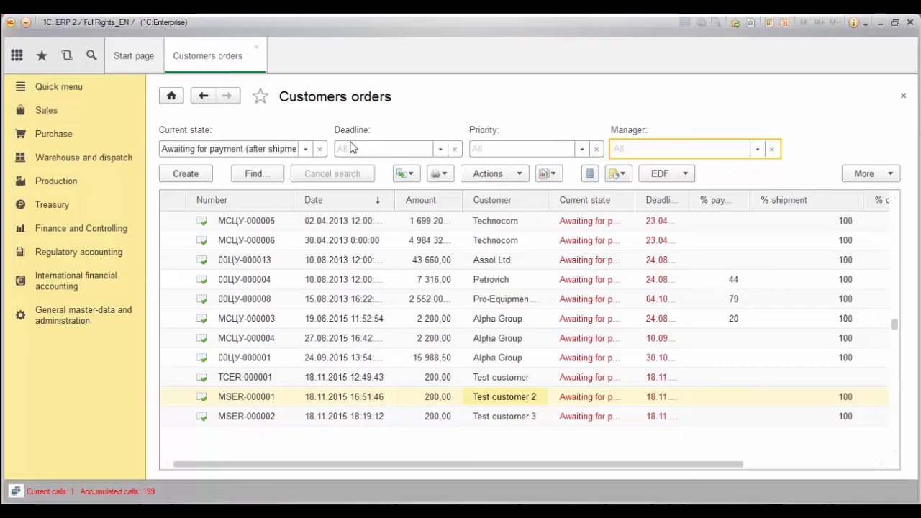
left_click(319, 149)
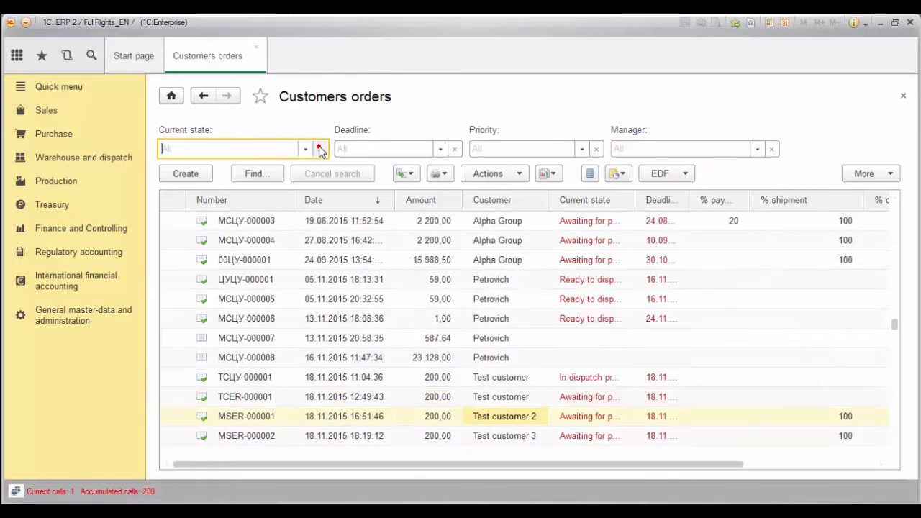
left_click(628, 149)
type("man")
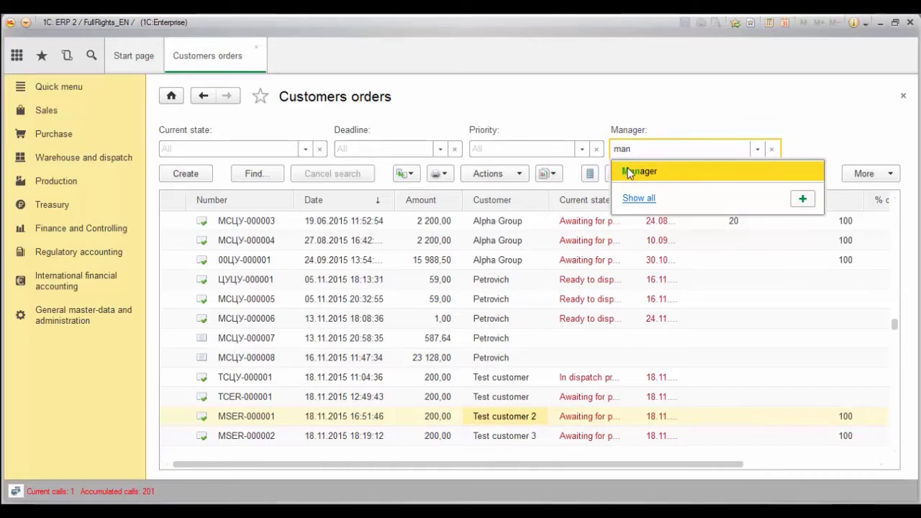
left_click(629, 171)
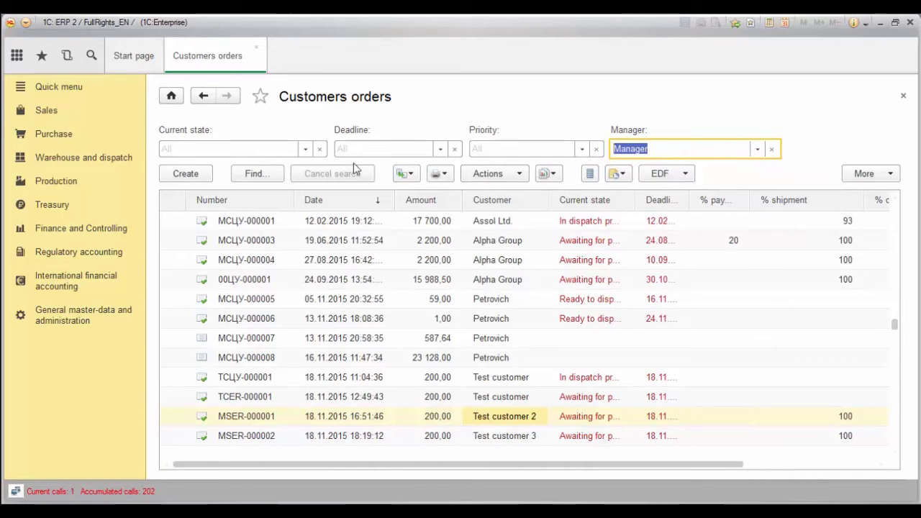
left_click(289, 148)
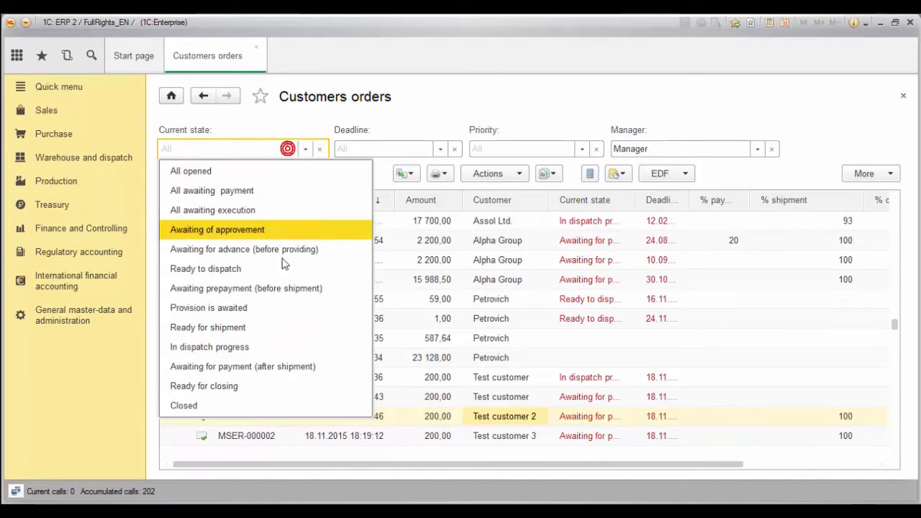
left_click(298, 366)
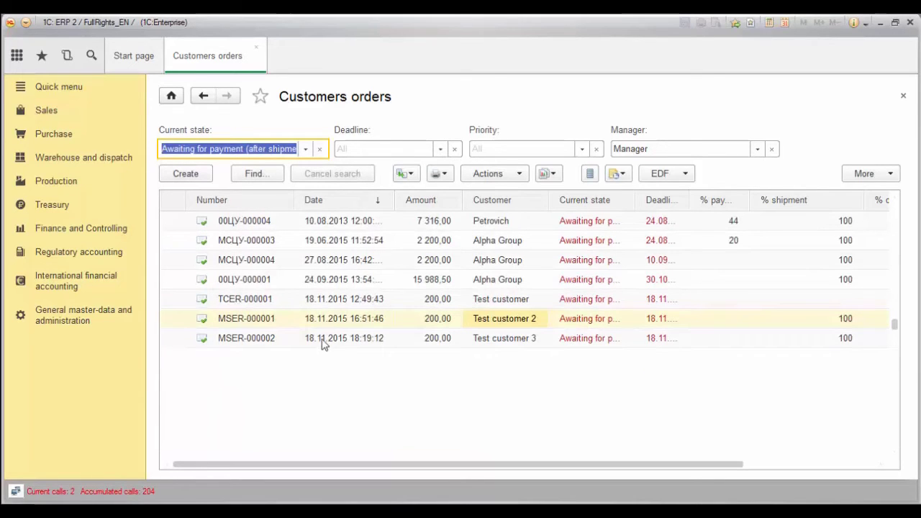
left_click(321, 340)
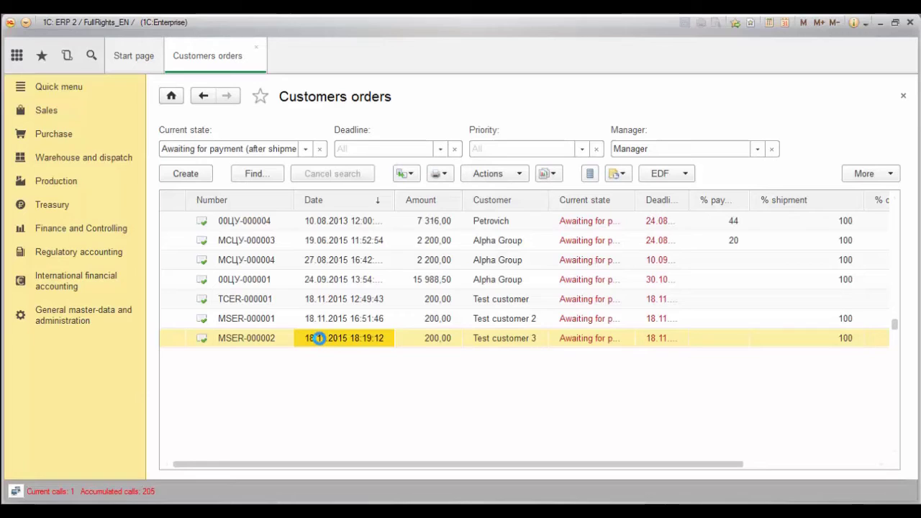
Narrow the orders list to date 18.11.2015 via Find on a Date cell
double_click(319, 338)
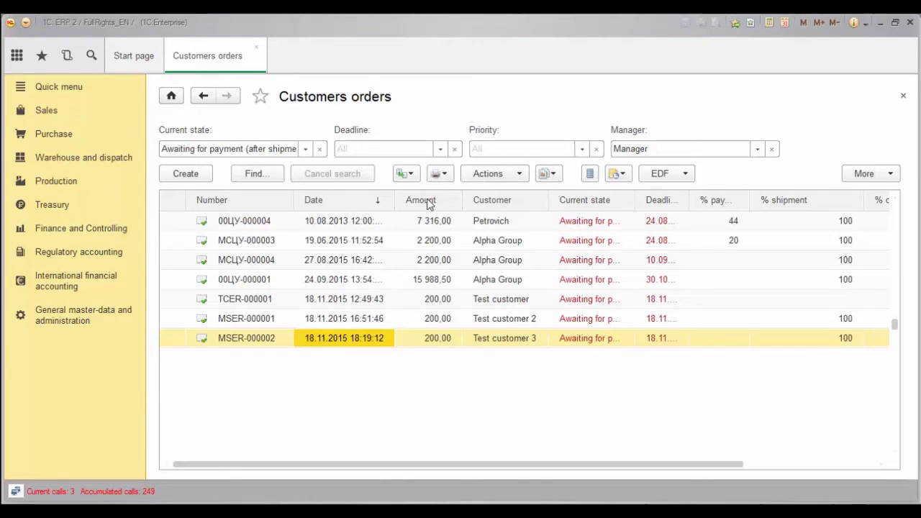
left_click(346, 317)
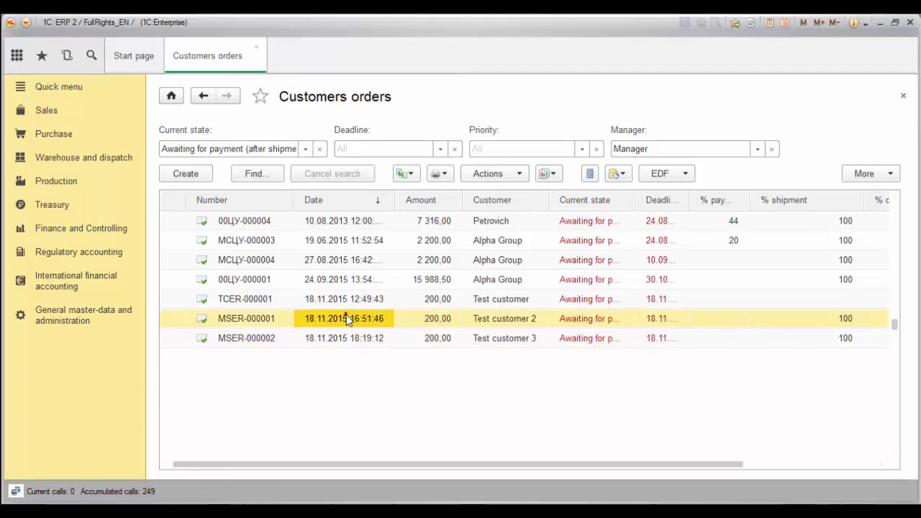
right_click(346, 317)
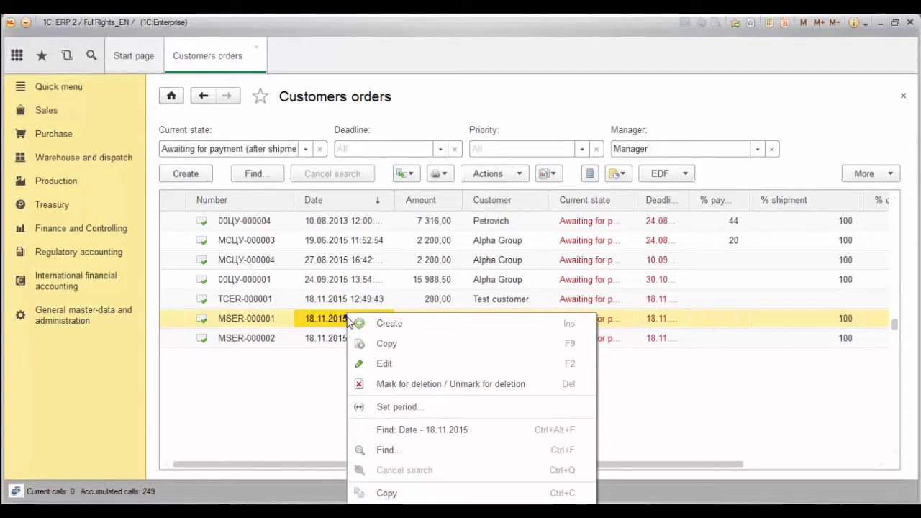
left_click(399, 431)
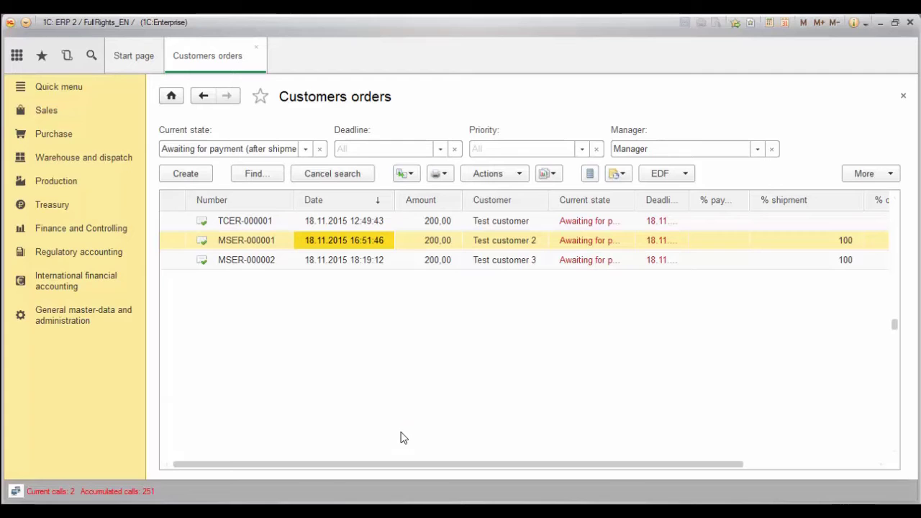
Sort the three orders by customer and bring up actions for Test customer 2
left_click(500, 200)
left_click(530, 242)
right_click(530, 242)
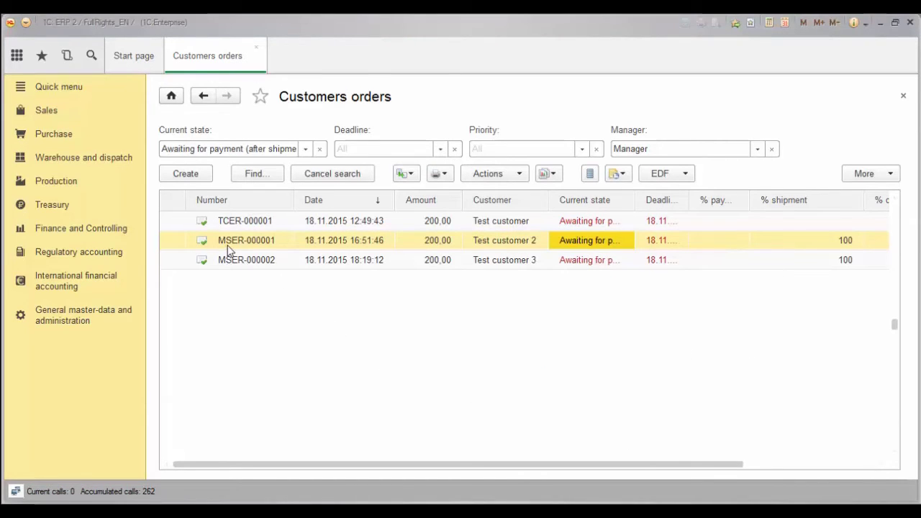
Sort orders by current state and view MSER-000001's execution state (200,00 payment overdue)
left_click(230, 244)
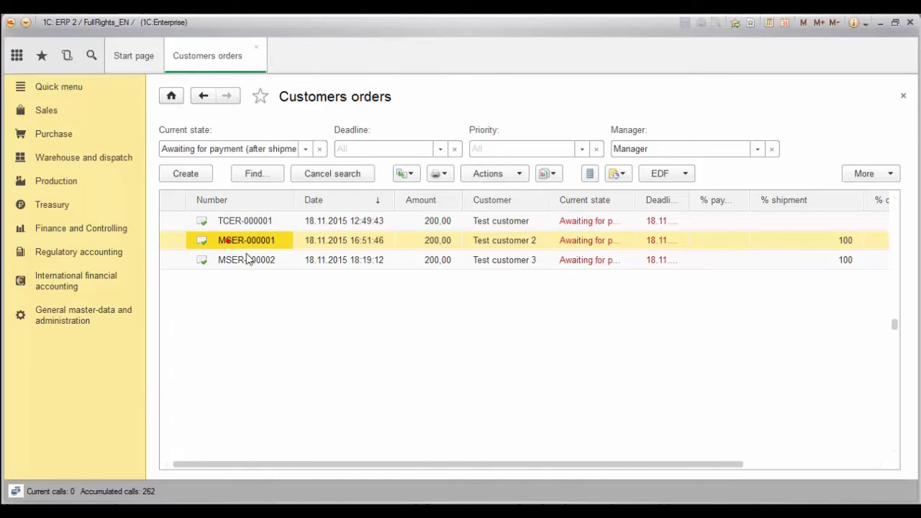
left_click(592, 202)
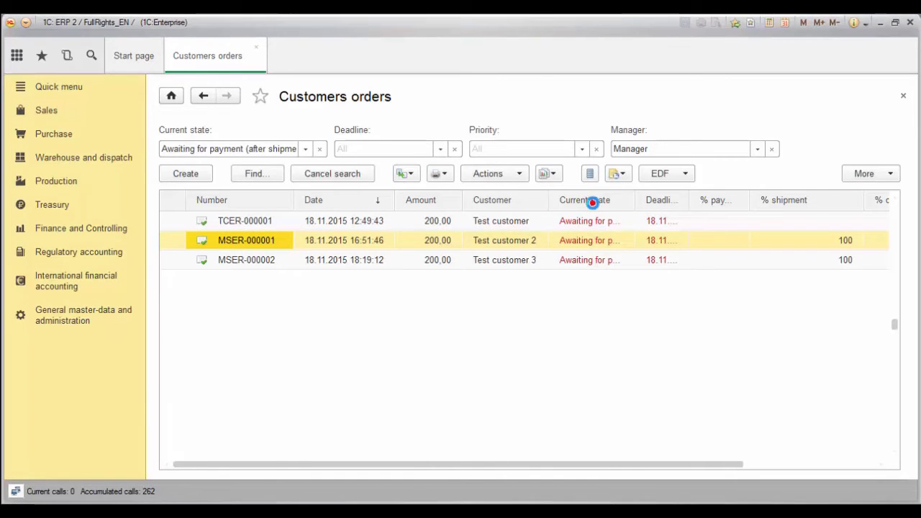
left_click(589, 242)
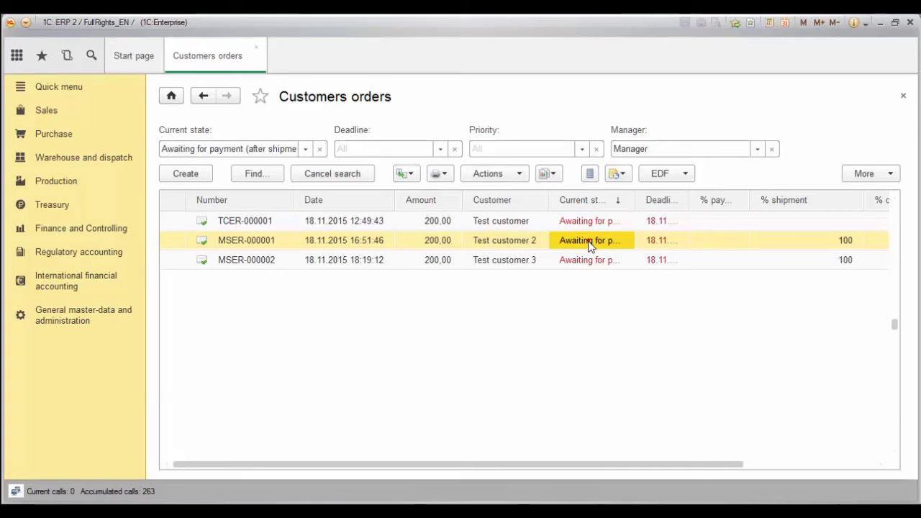
double_click(589, 242)
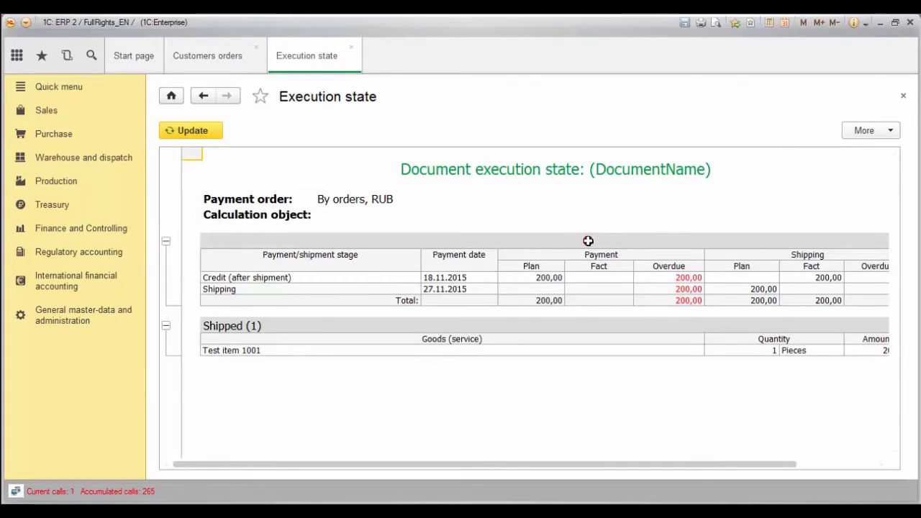
key("Escape")
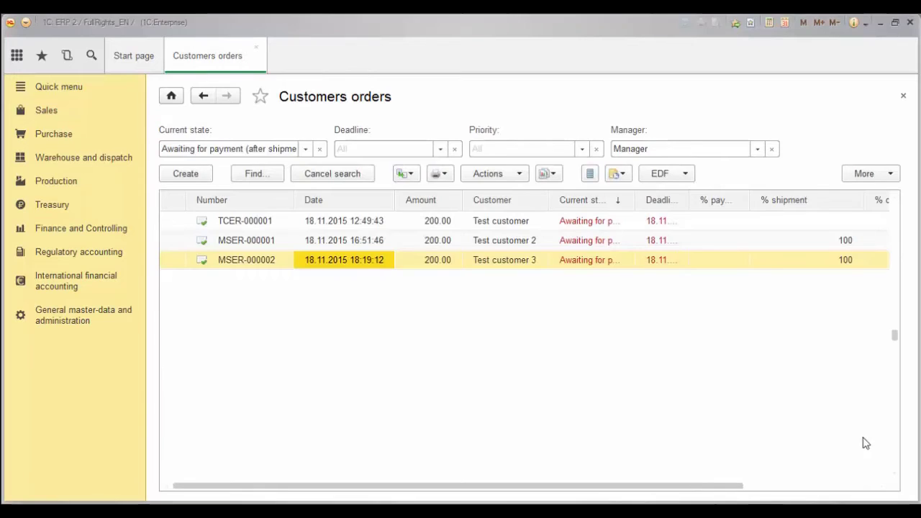
left_click(870, 174)
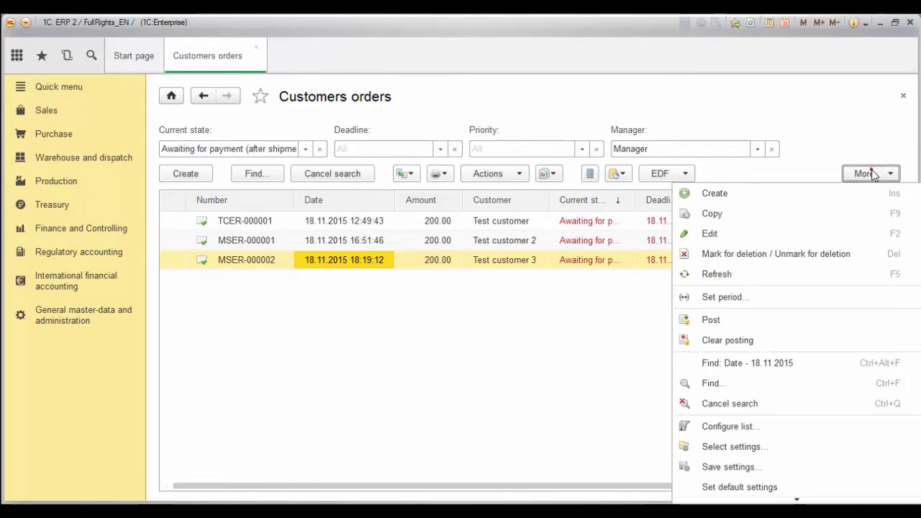
mouse_move(796, 496)
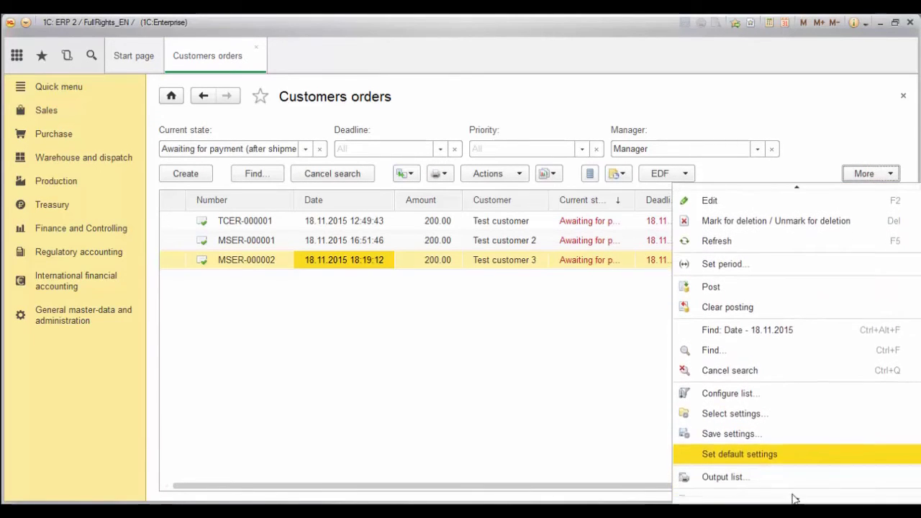
left_click(722, 463)
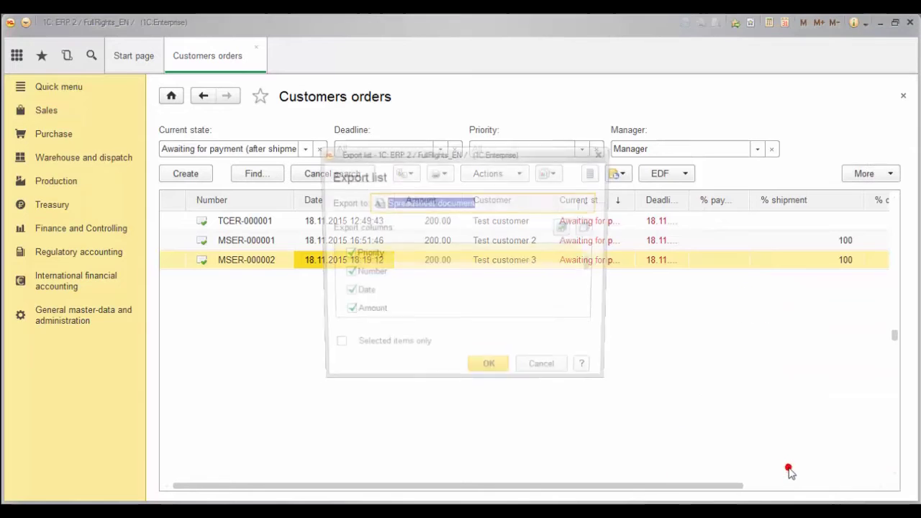
left_click(491, 371)
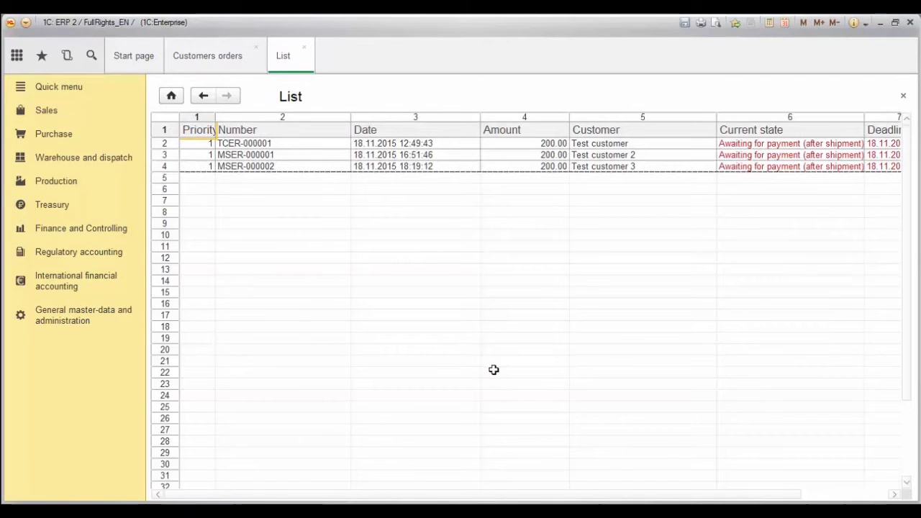
left_click(303, 49)
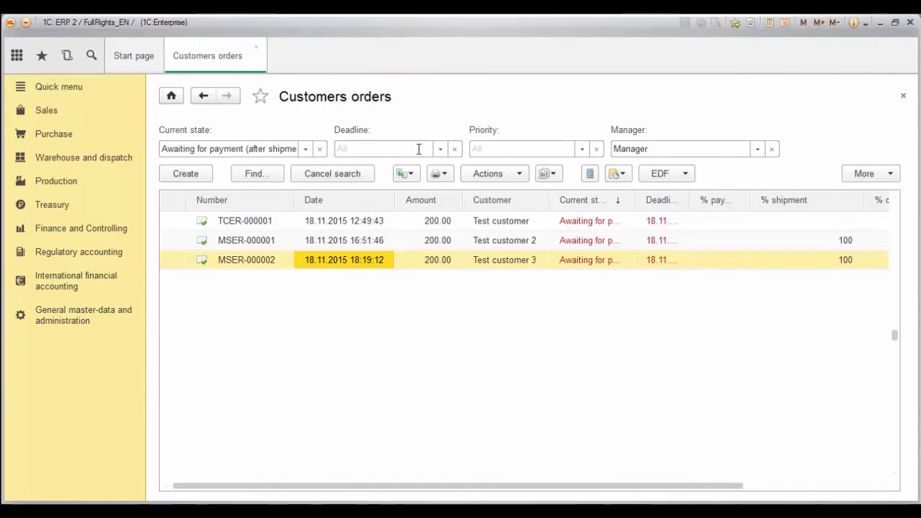
Print the customer order form for MSER-000002 and close it
left_click(442, 174)
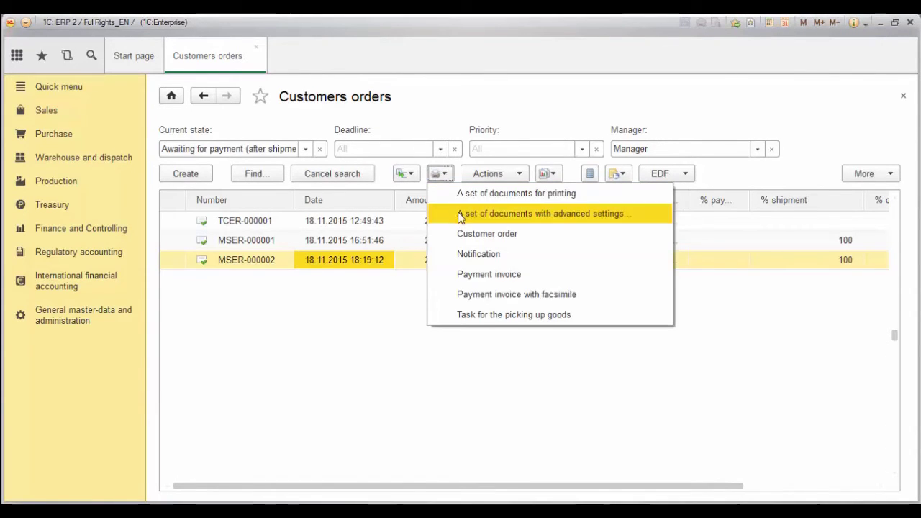
left_click(461, 236)
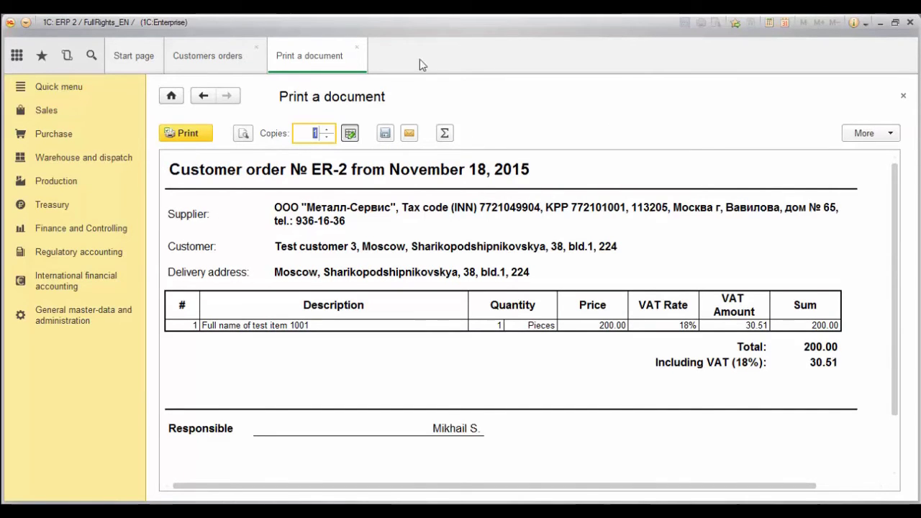
left_click(356, 46)
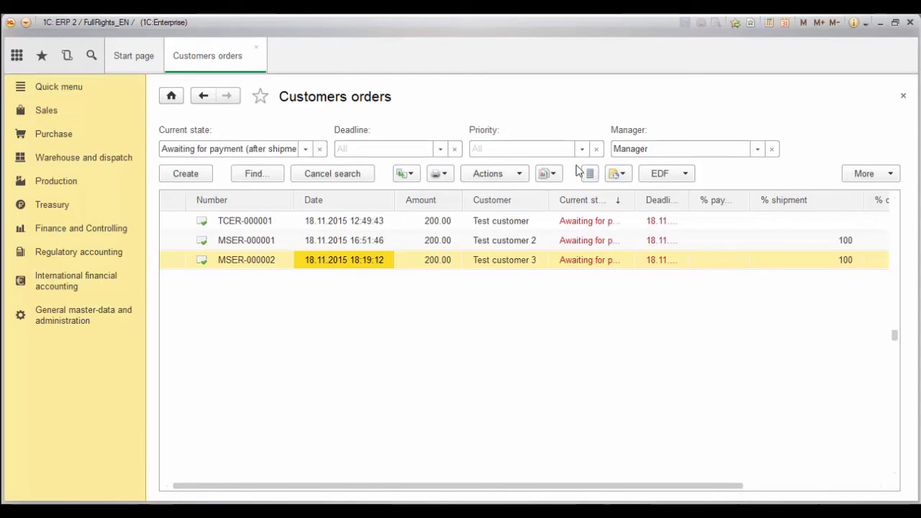
View MSER-000002's docflow structure with its sales invoice, then close it
left_click(548, 174)
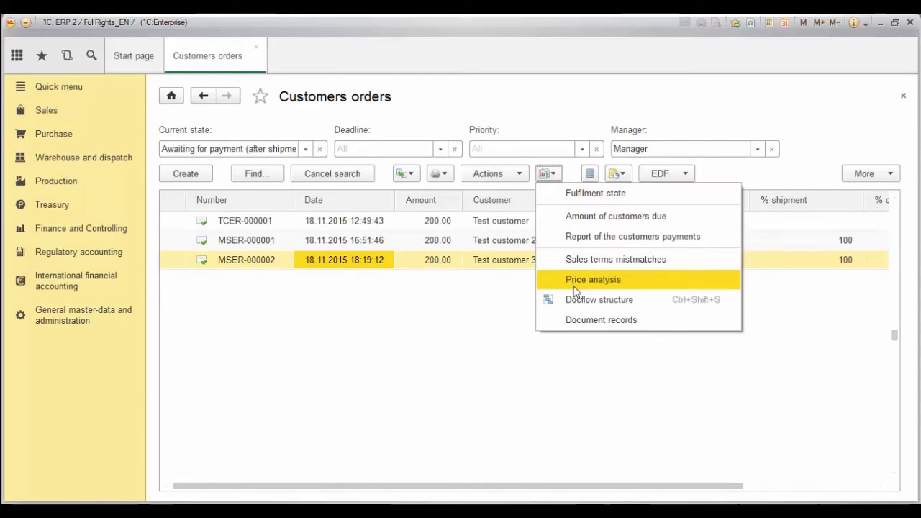
left_click(576, 313)
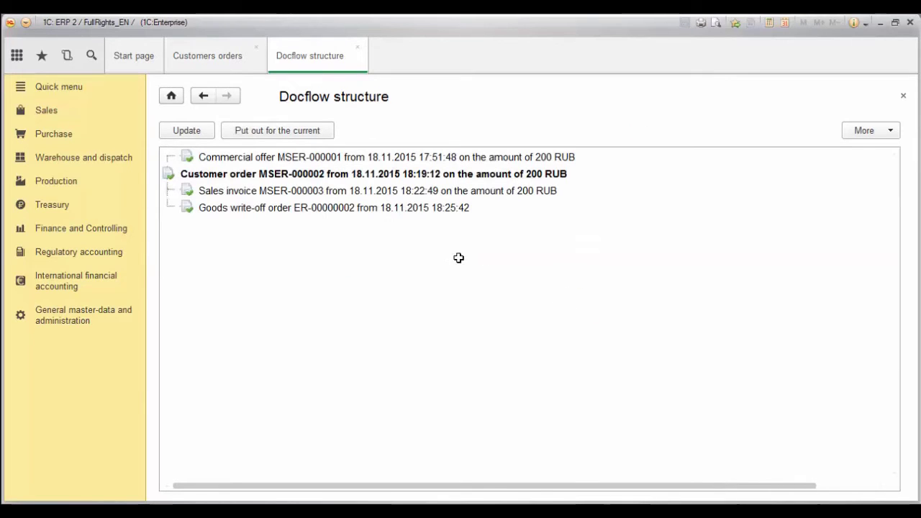
left_click(418, 191)
key("Escape")
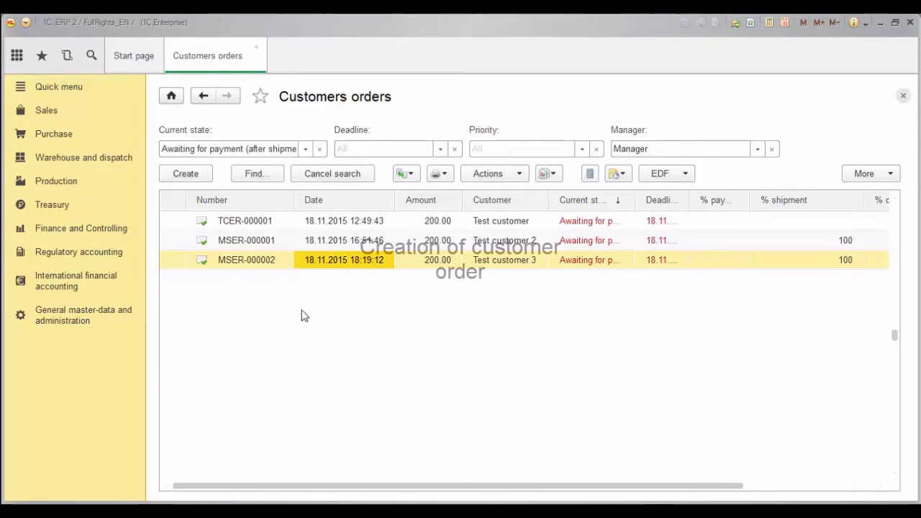
Create a new customer order and search all partners for 'test' to pick the customer
left_click(183, 174)
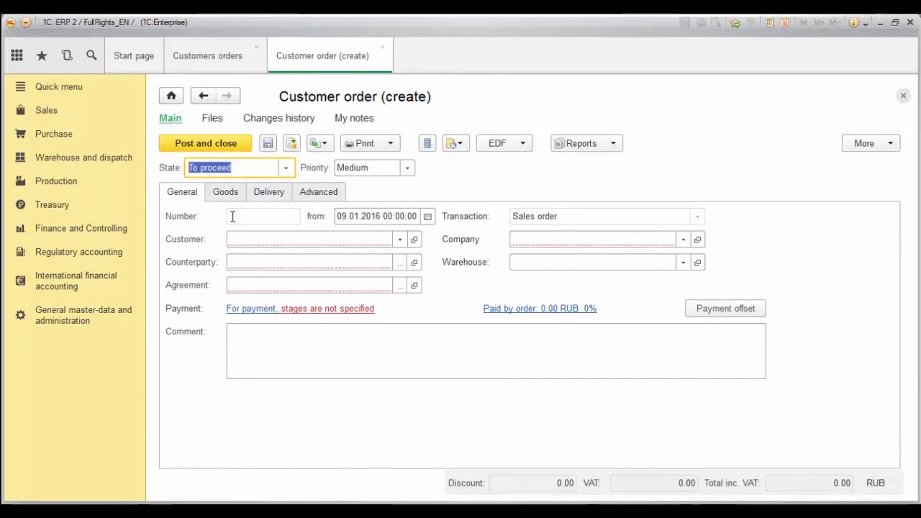
left_click(242, 239)
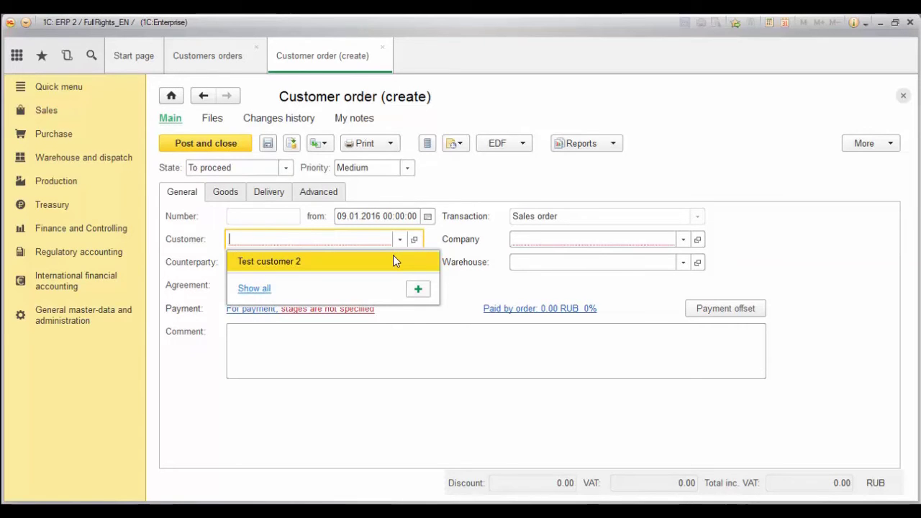
type("test")
left_click(324, 299)
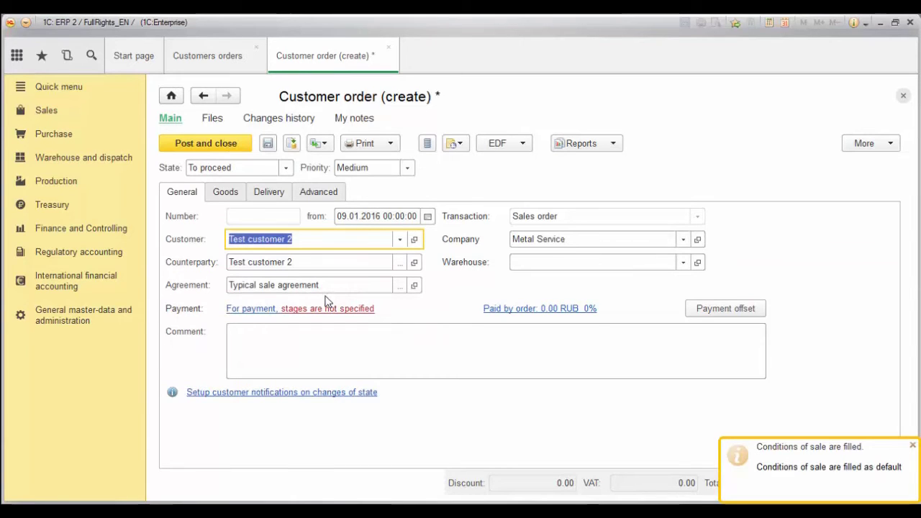
left_click(401, 240)
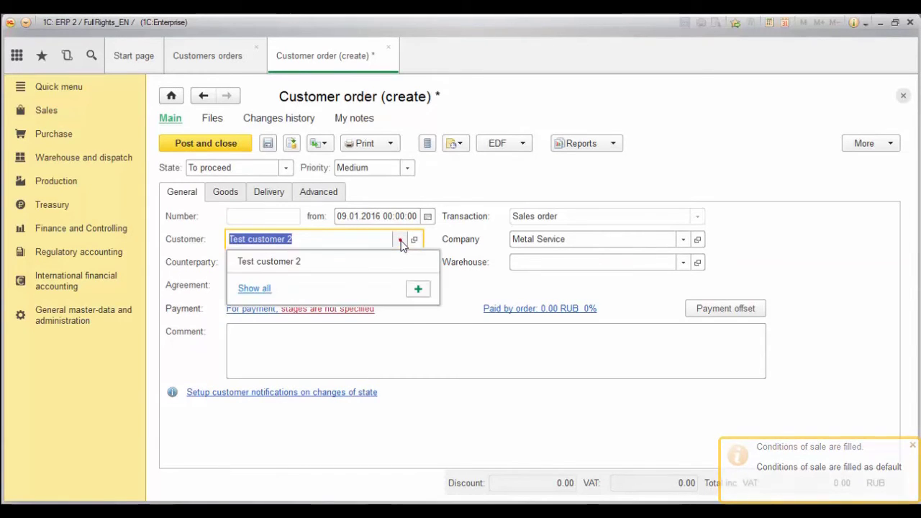
left_click(254, 285)
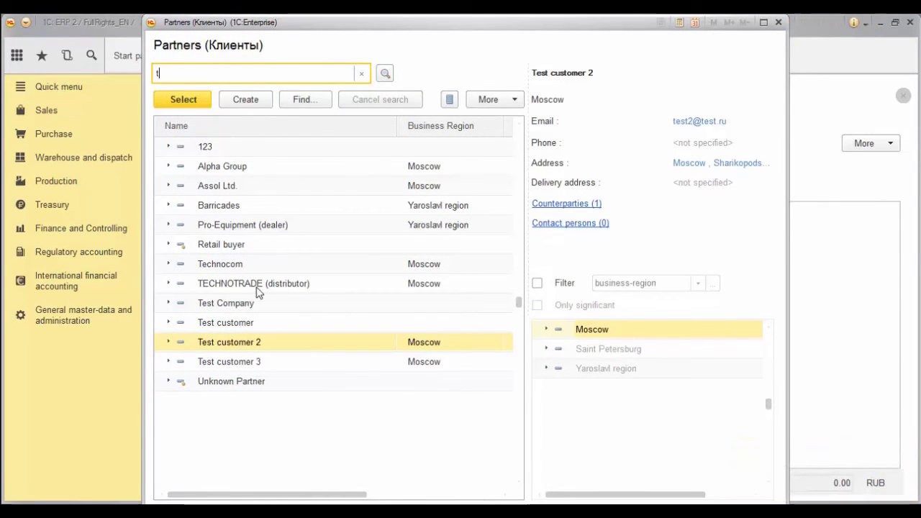
type("est")
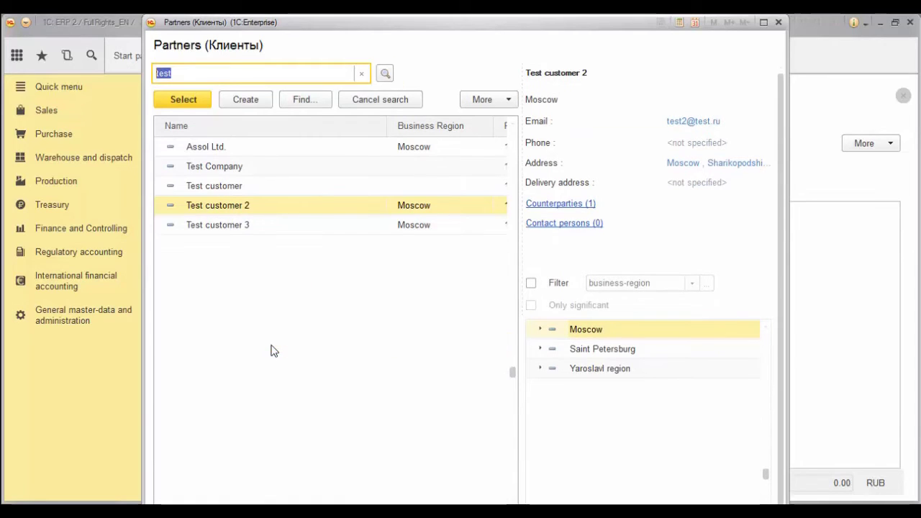
left_click(278, 213)
Choose Test customer 2 as customer, keeping it as counterparty with the Typical sale agreement
double_click(277, 213)
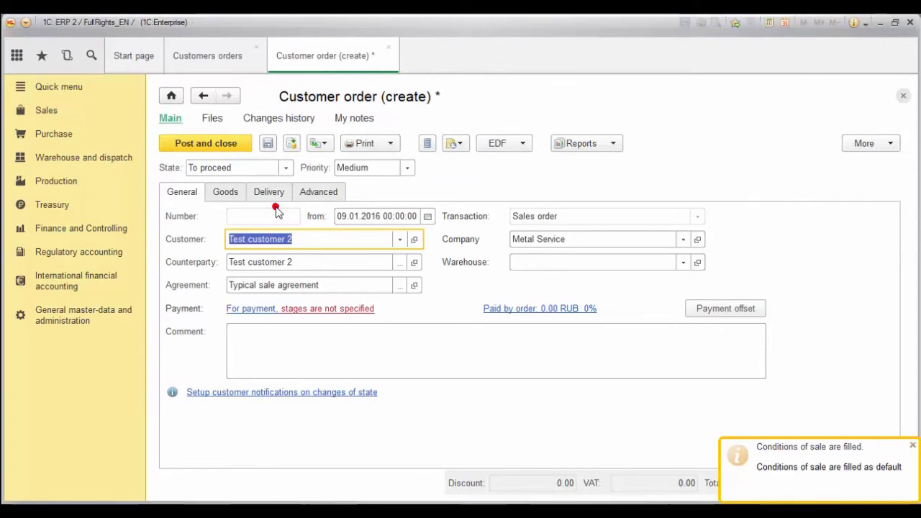
left_click(305, 264)
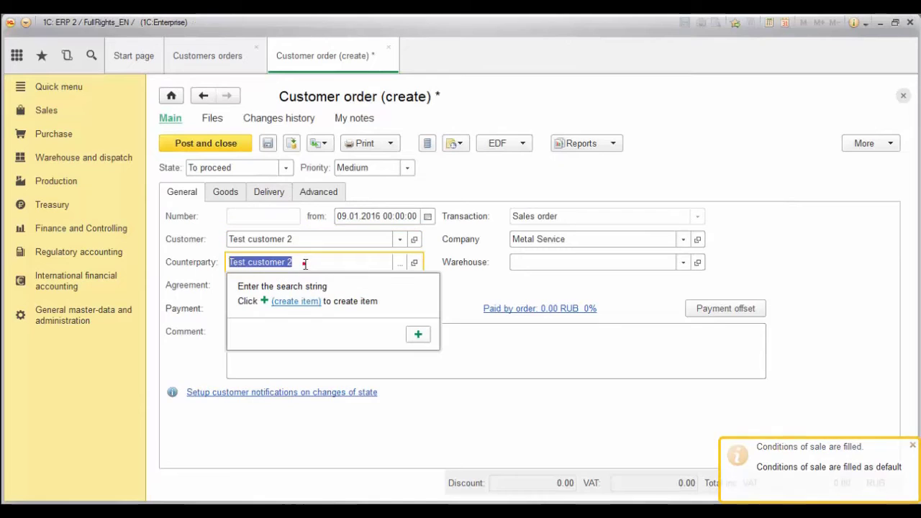
key("Tab")
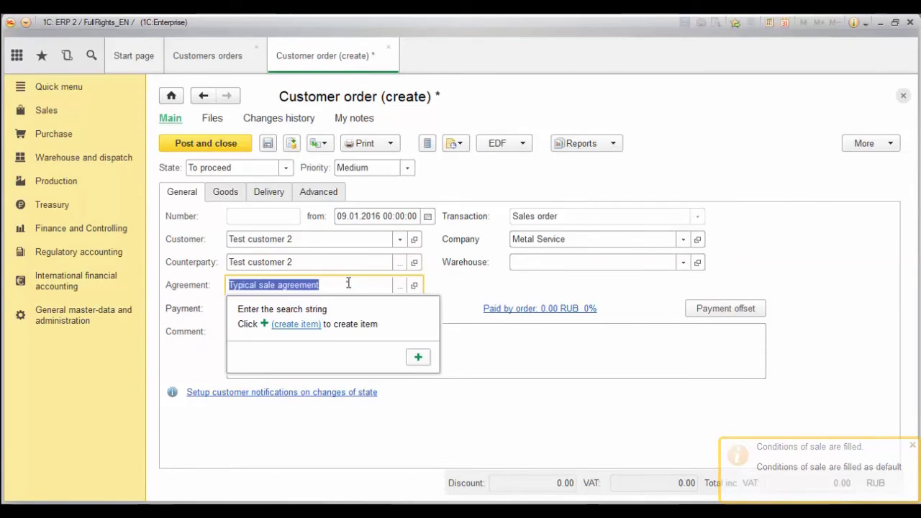
left_click(449, 289)
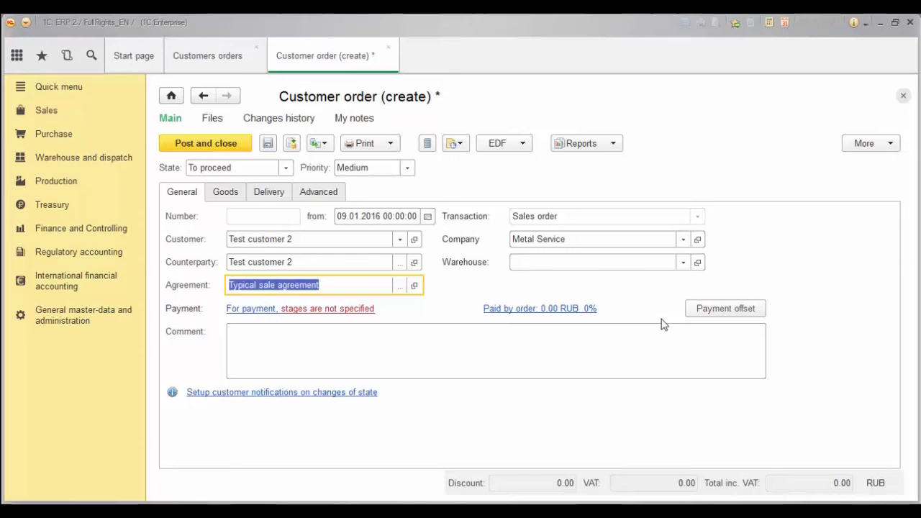
left_click(373, 264)
left_click(392, 261)
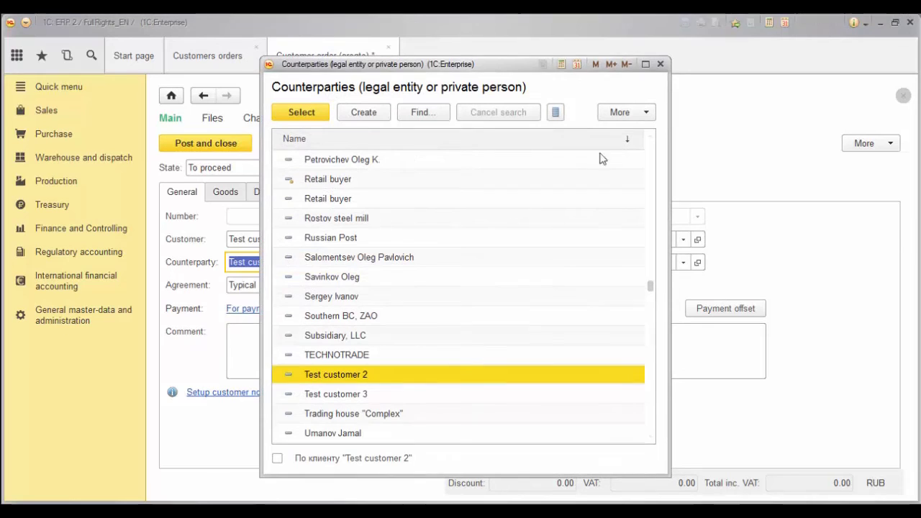
left_click(660, 66)
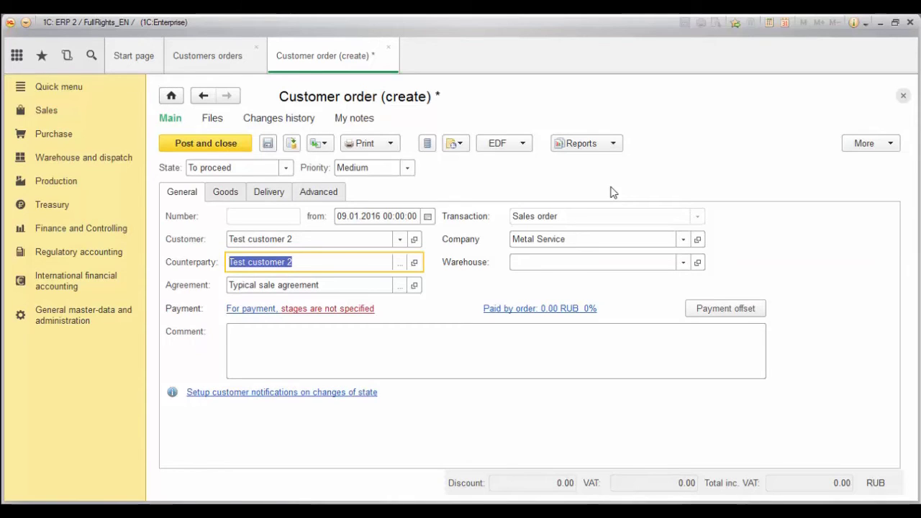
Set the order's warehouse to New warehouse
left_click(626, 263)
type("n")
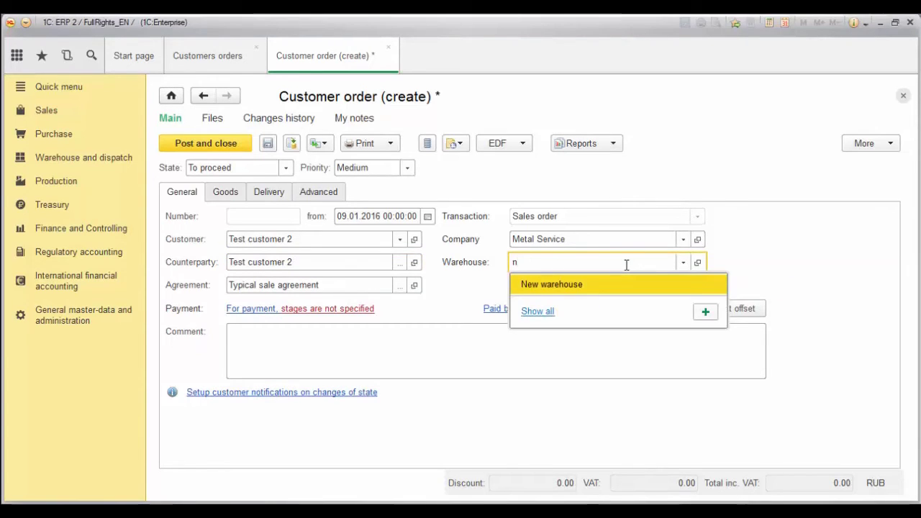
left_click(616, 282)
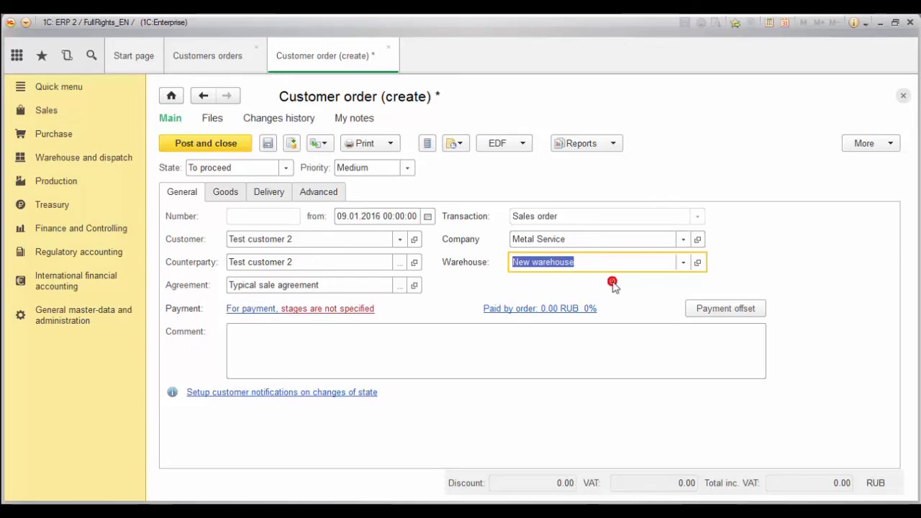
Add a goods line: Test item 1001, shipment 11.02.2016, quantity 5 Pieces
left_click(225, 192)
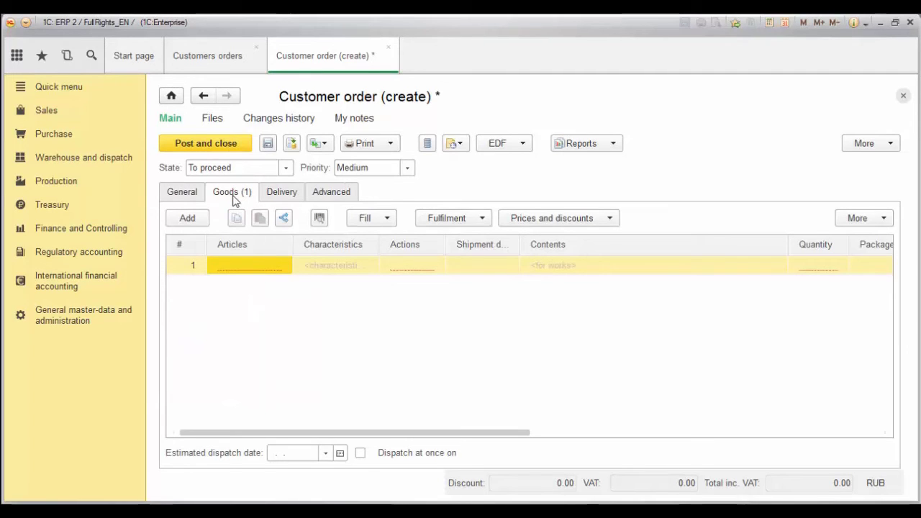
left_click(234, 264)
type("t")
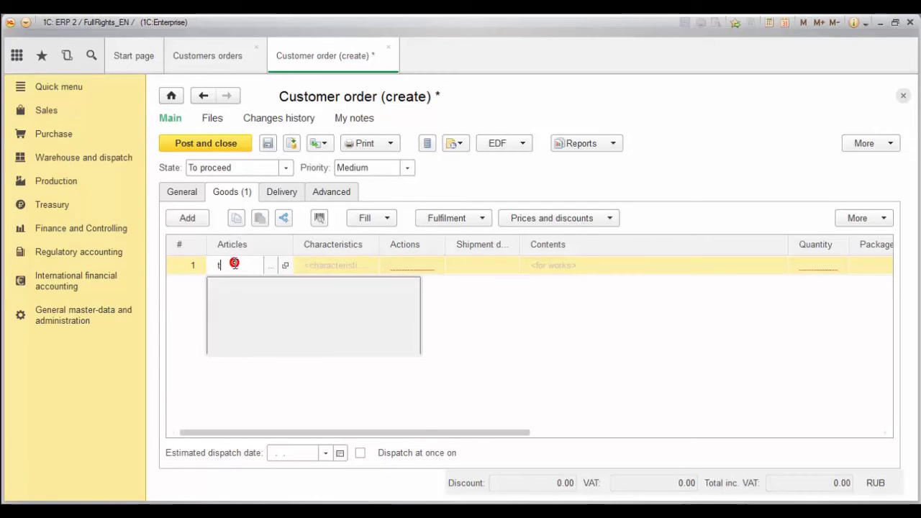
type("est")
left_click(248, 288)
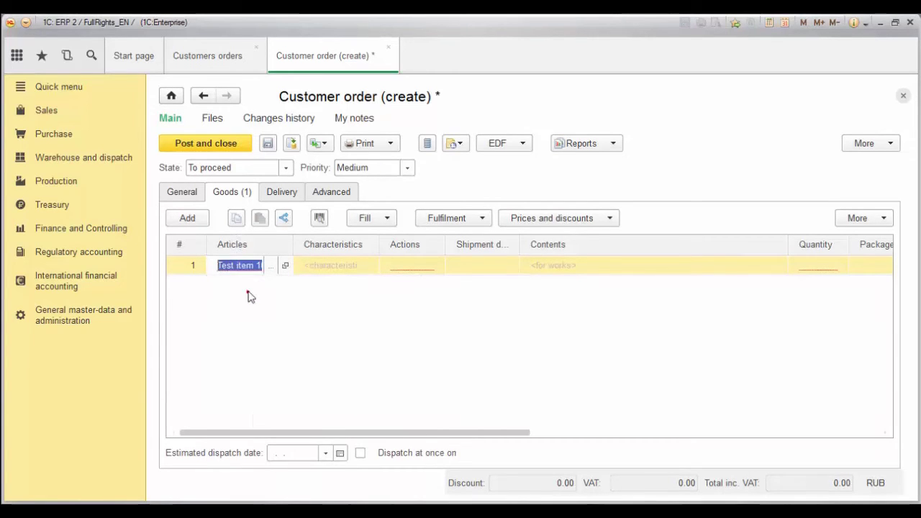
left_click(479, 267)
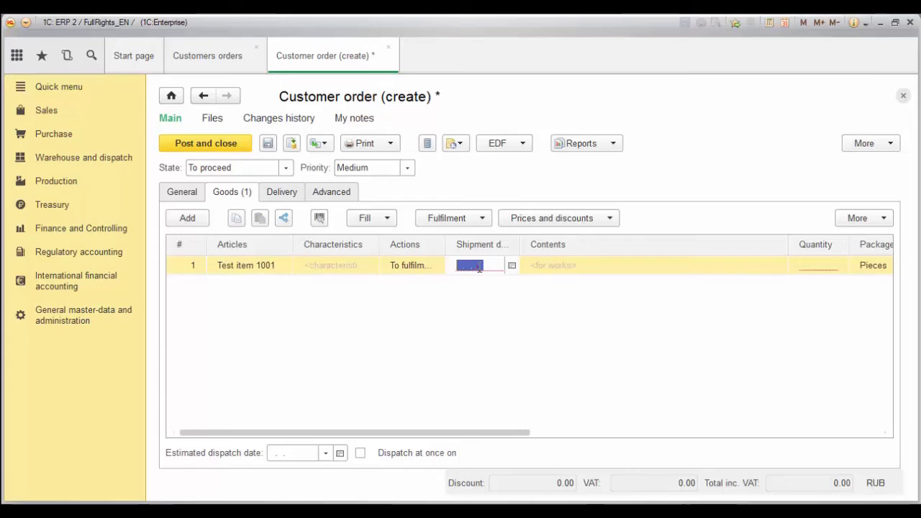
type("11.02.")
key("Tab")
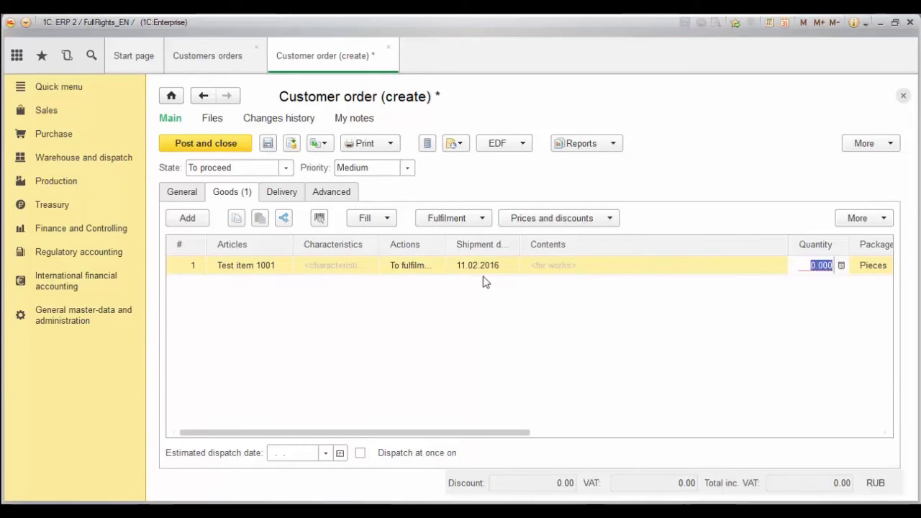
type("5")
key("Tab")
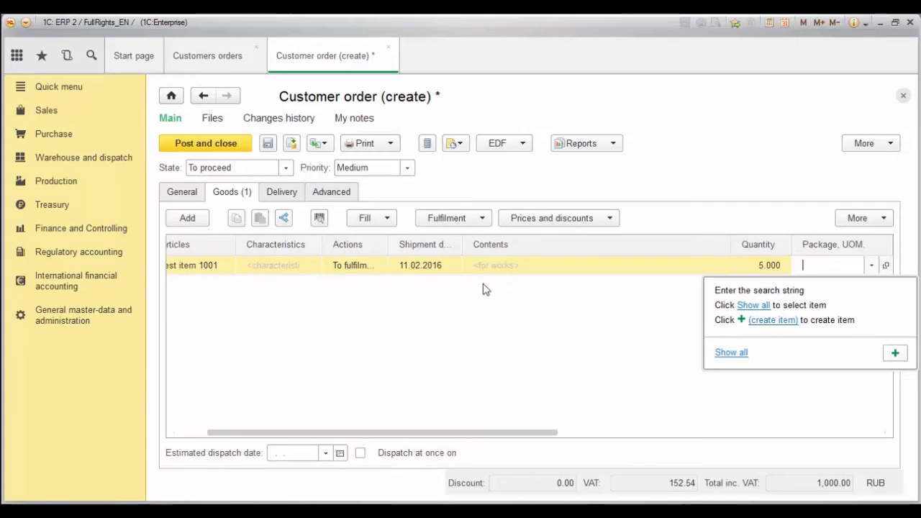
key("Return")
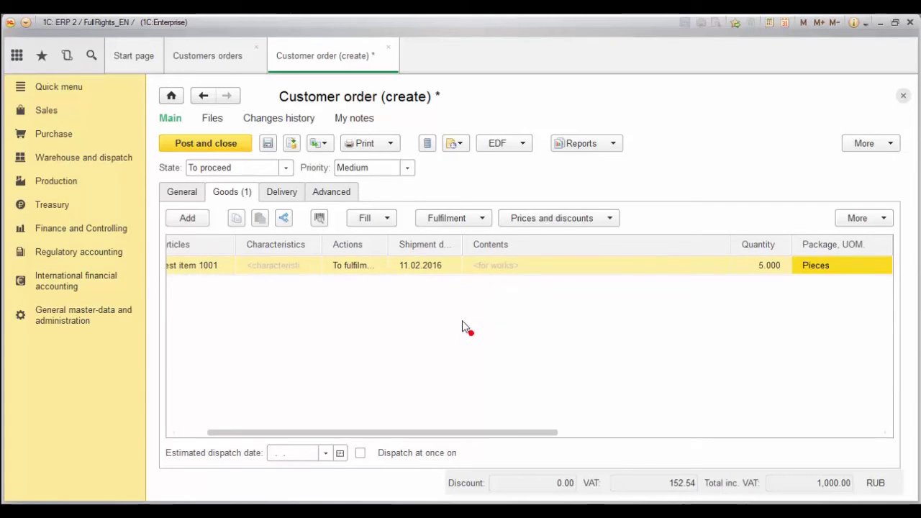
Open Fill > Upload from an external file and close it without loading anything
left_click(371, 219)
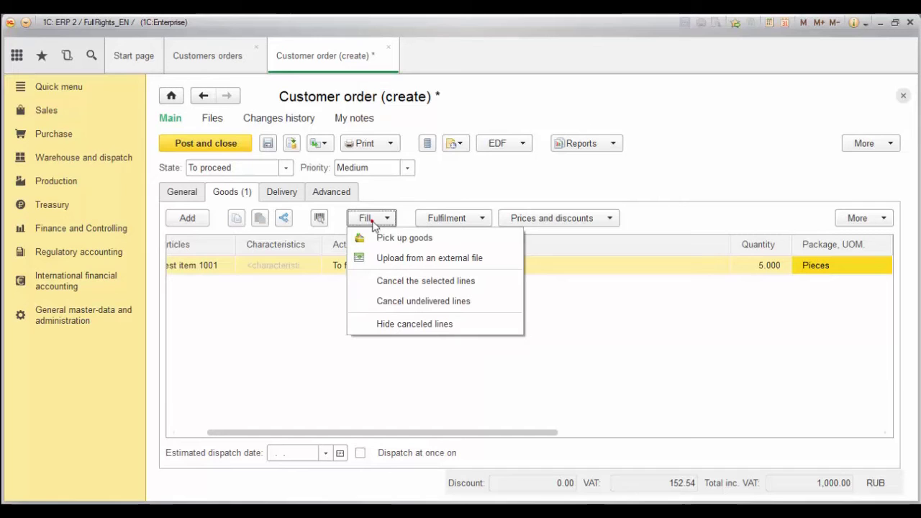
left_click(377, 254)
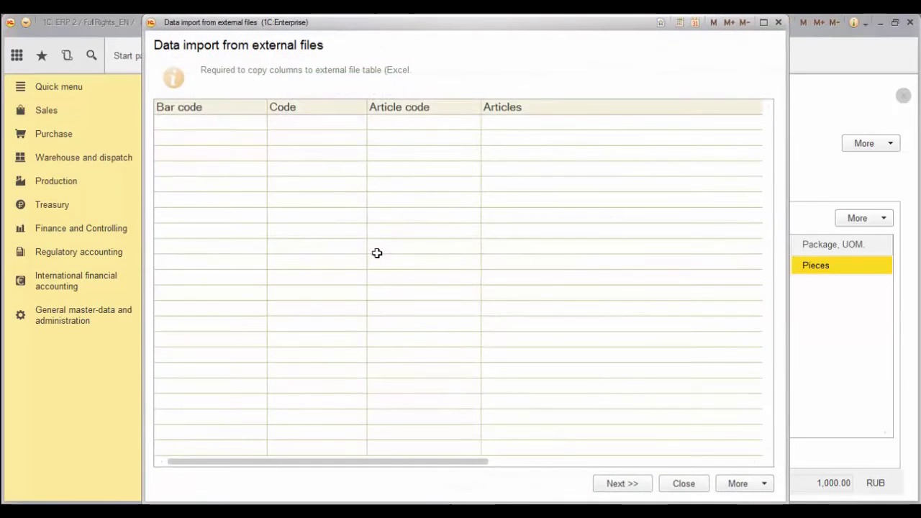
left_click_drag(330, 462, 596, 485)
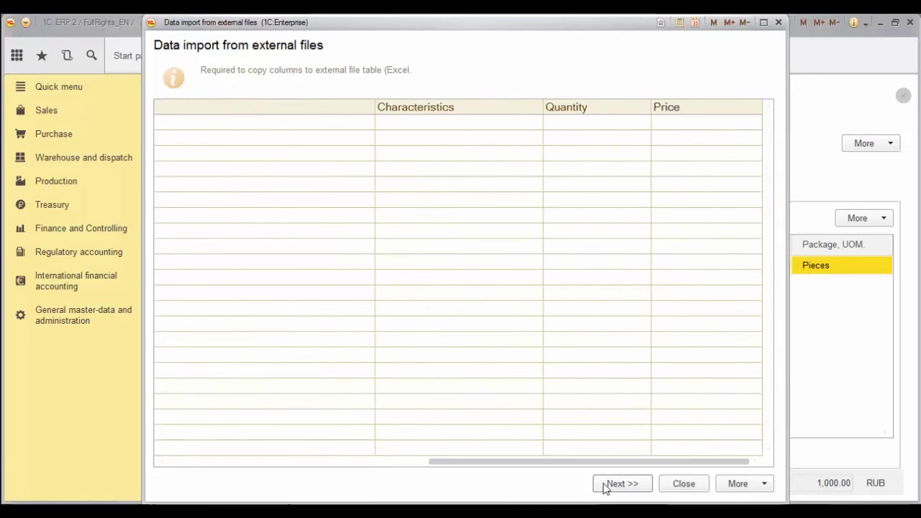
left_click(680, 483)
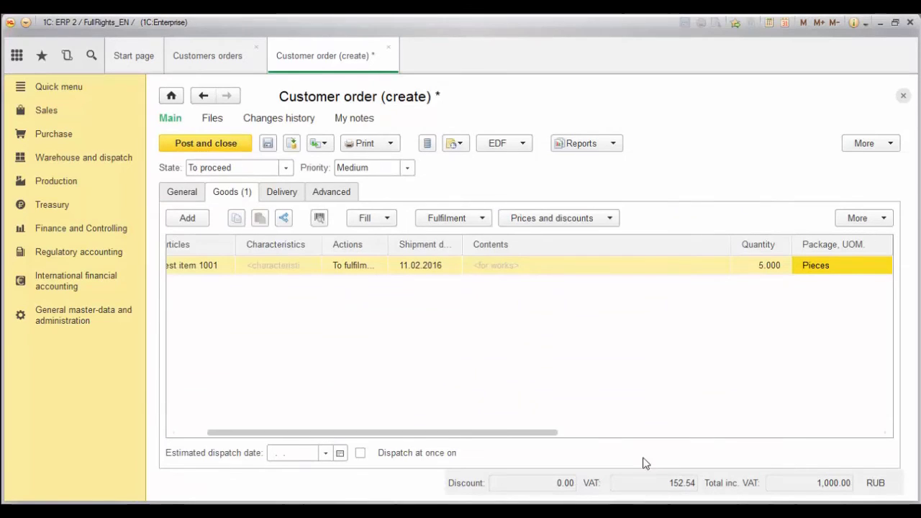
left_click_drag(351, 433, 267, 417)
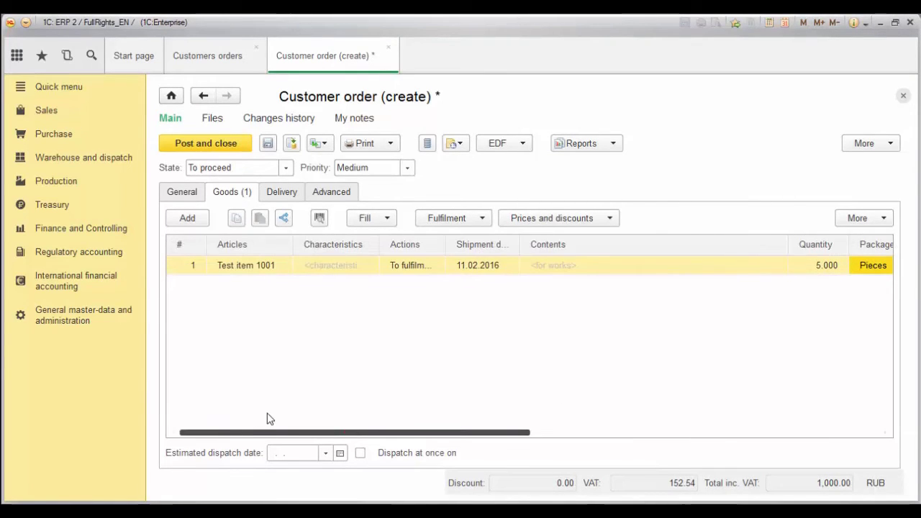
Open batch pick-up in a widened window and select Test item 1001 for entry
left_click(364, 217)
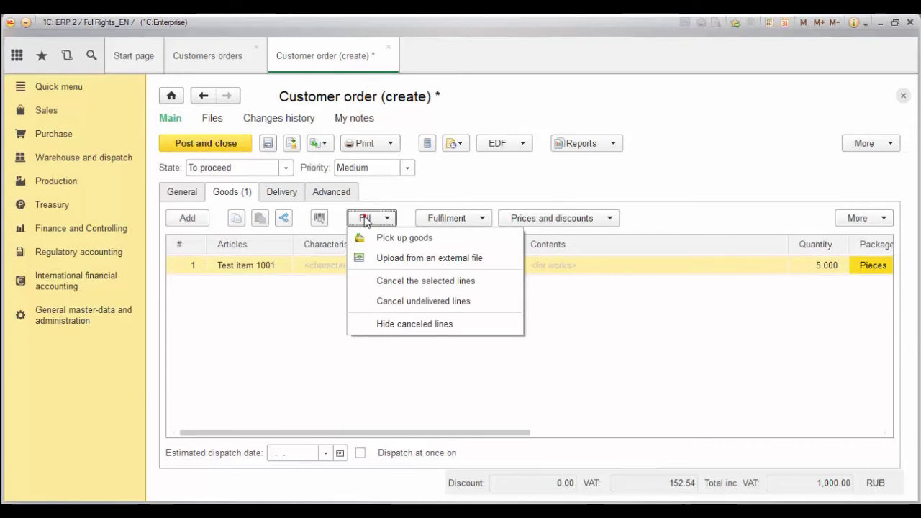
left_click(381, 239)
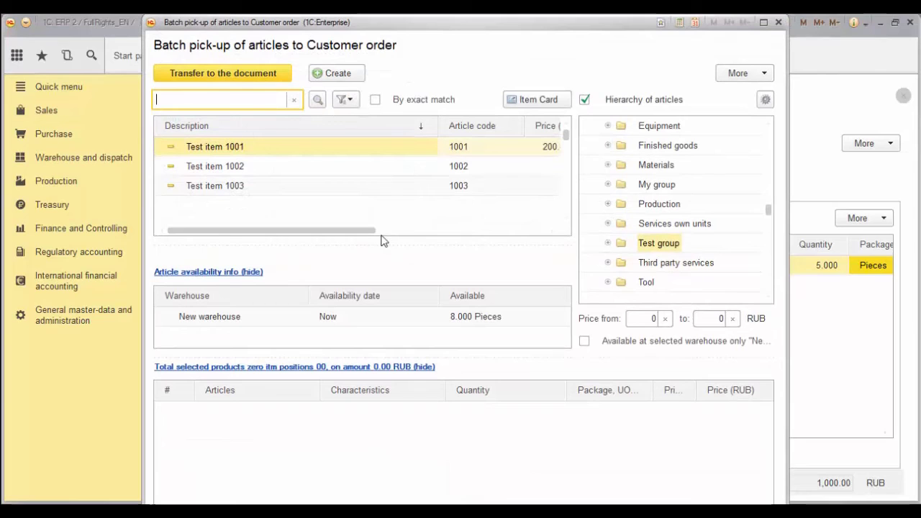
left_click(378, 165)
left_click(381, 148)
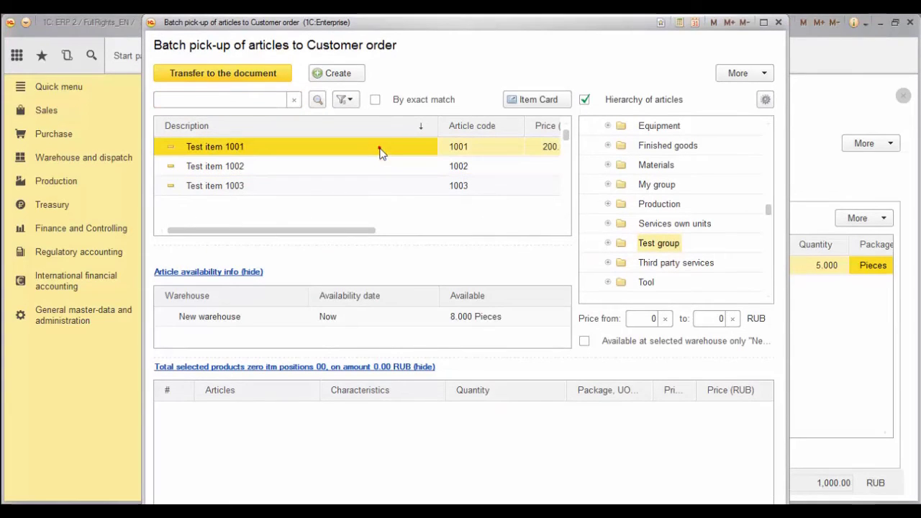
left_click(530, 147)
left_click_drag(365, 231, 520, 220)
left_click(764, 23)
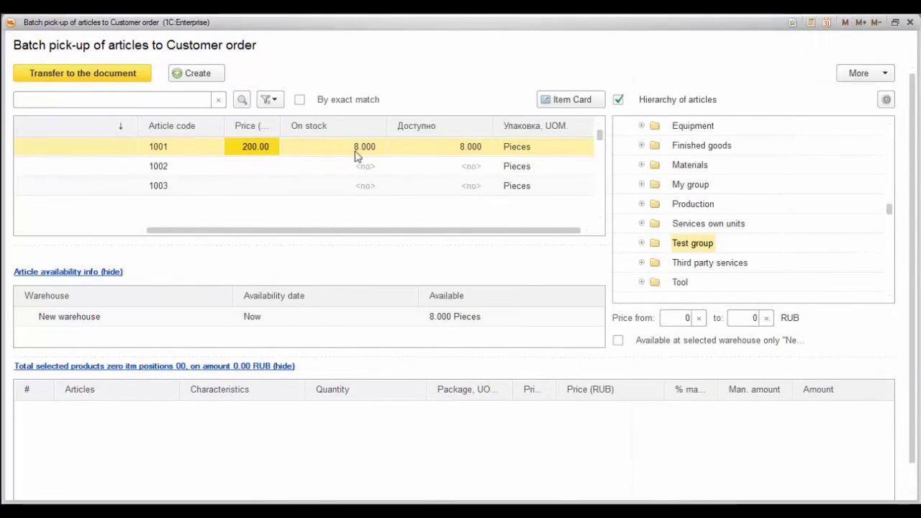
left_click(248, 145)
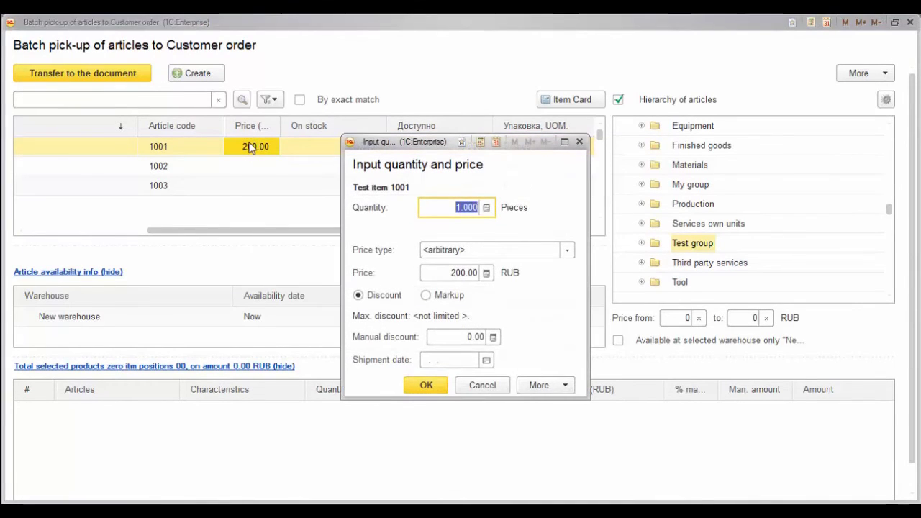
Add Test item 1001 with quantity 5, discount 5 and shipment date 11.01.2016 to the order
type("5")
key("Tab")
key("Tab")
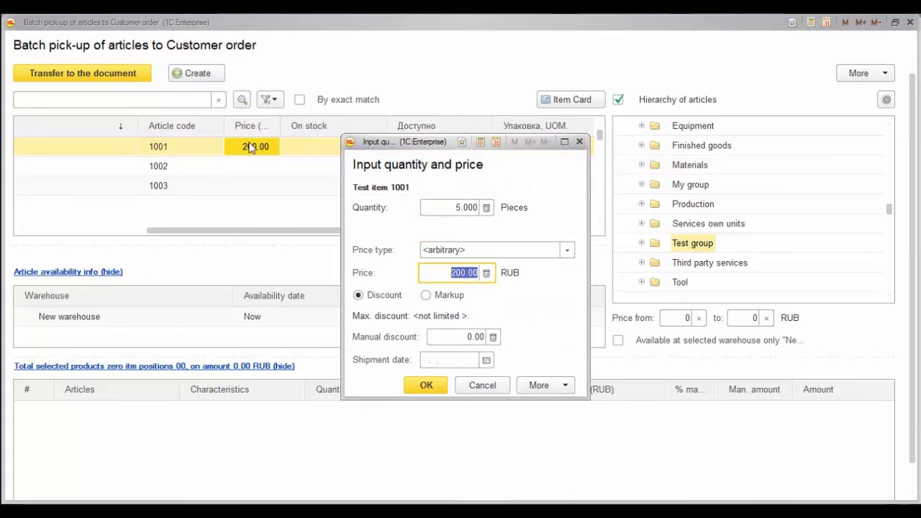
key("Tab")
key("Tab")
type("5")
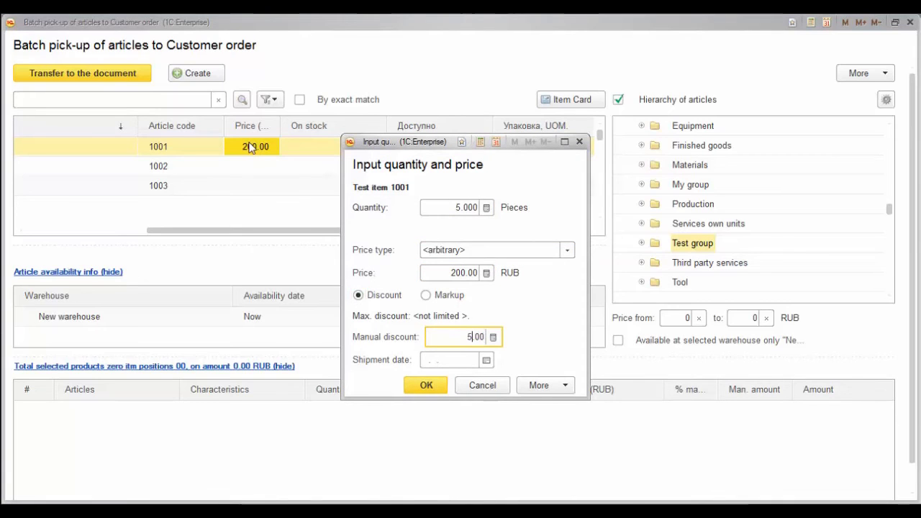
key("Tab")
type("11012016")
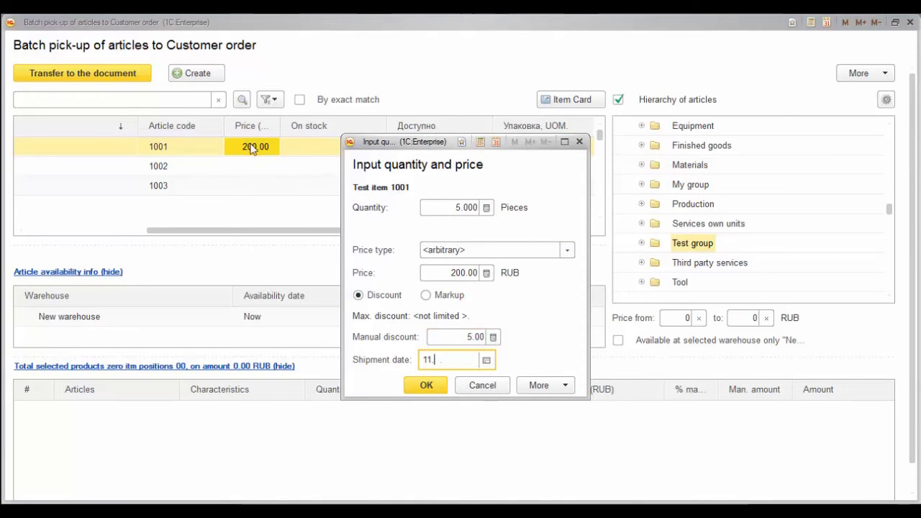
key("Tab")
key("Return")
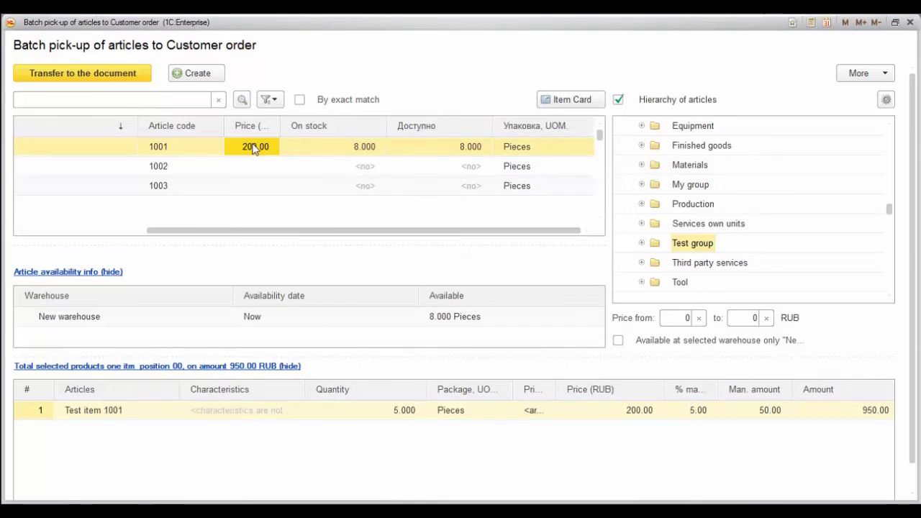
left_click(119, 79)
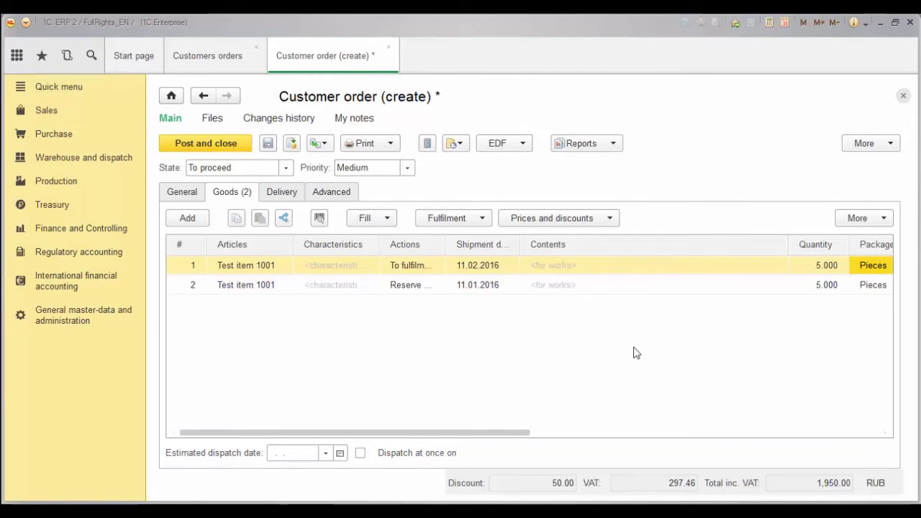
Save customer order MSER-000001, then post and close it
left_click(372, 292)
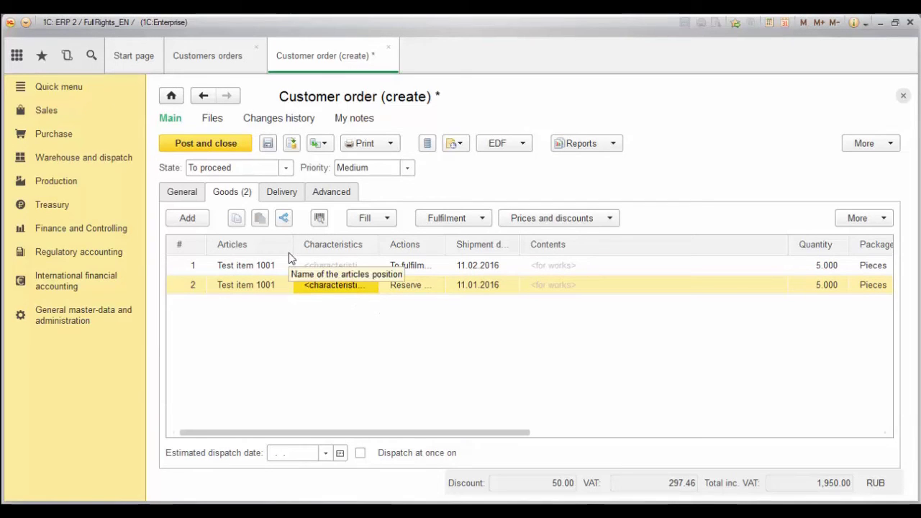
left_click(267, 144)
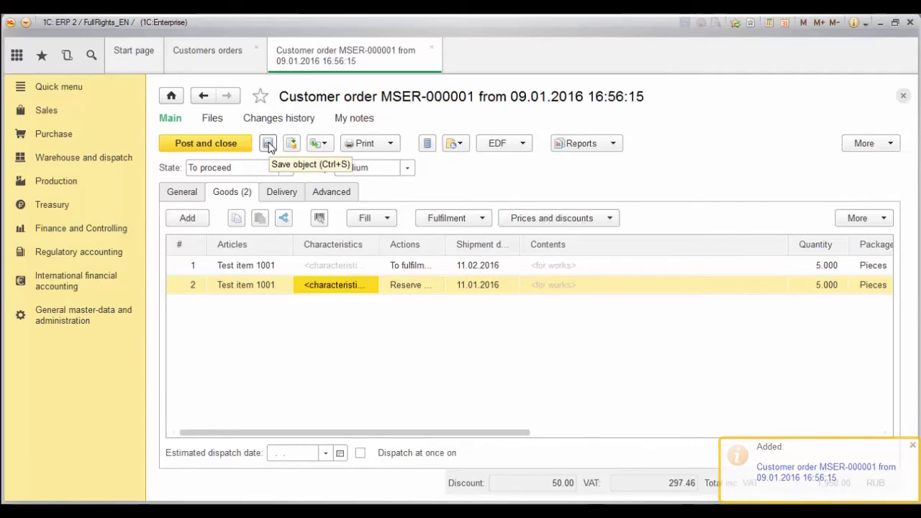
left_click(232, 144)
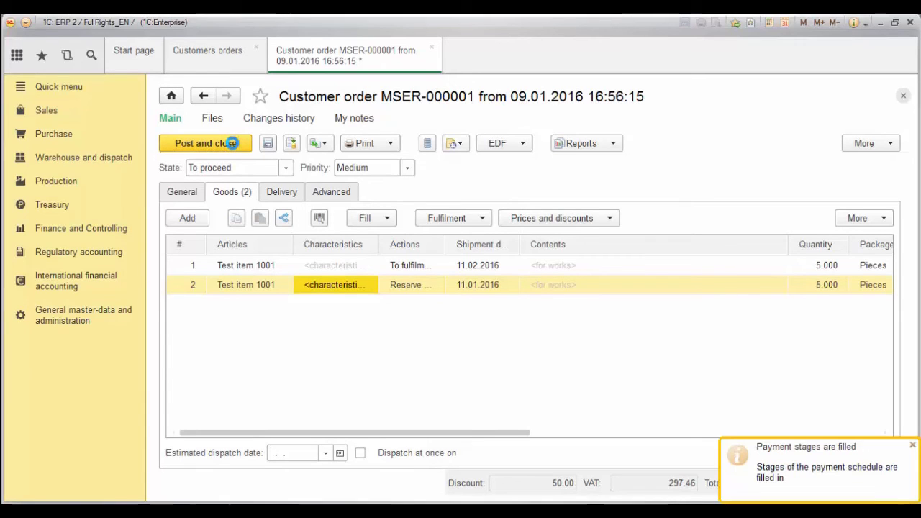
left_click(233, 144)
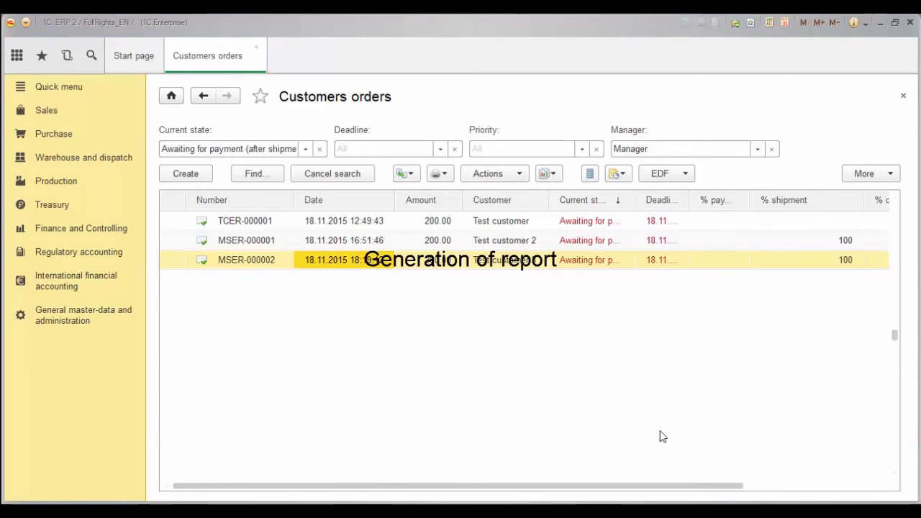
Find Sales reports via a 'sale' search and generate Gross profit of enterprise for 2015
left_click(67, 89)
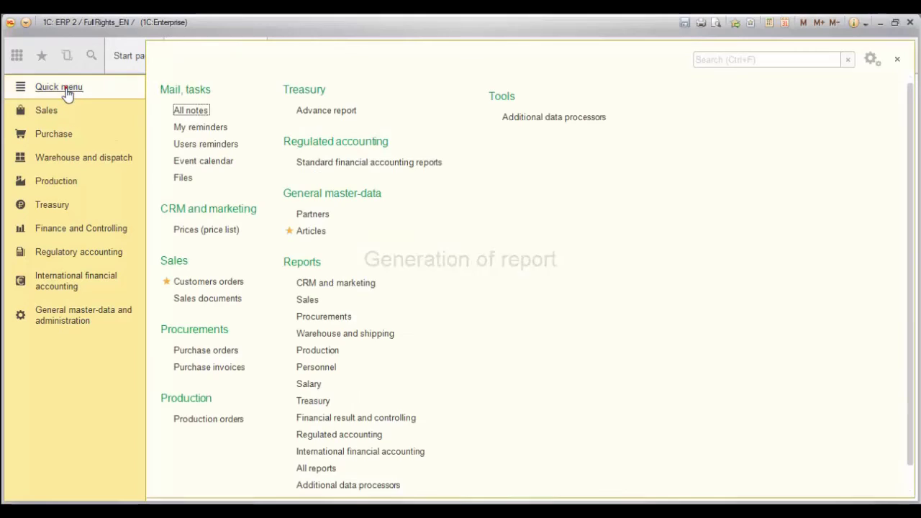
left_click(722, 60)
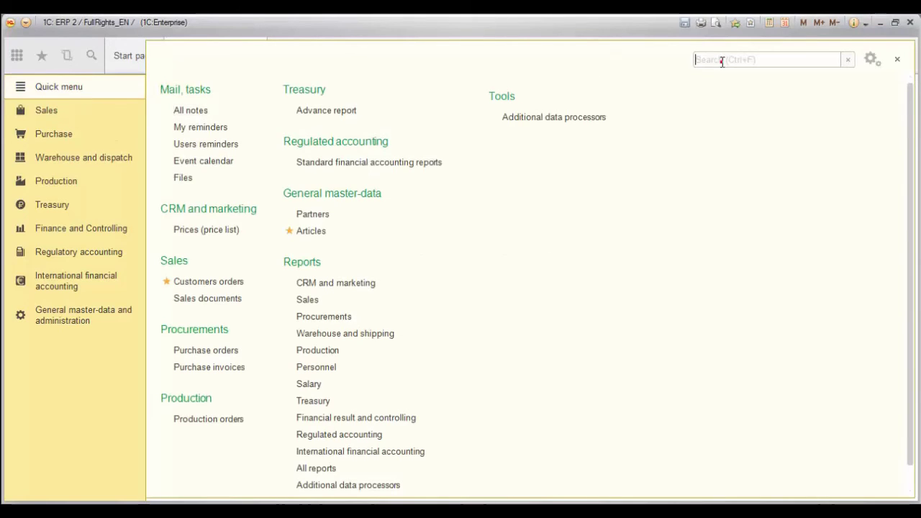
type("sales")
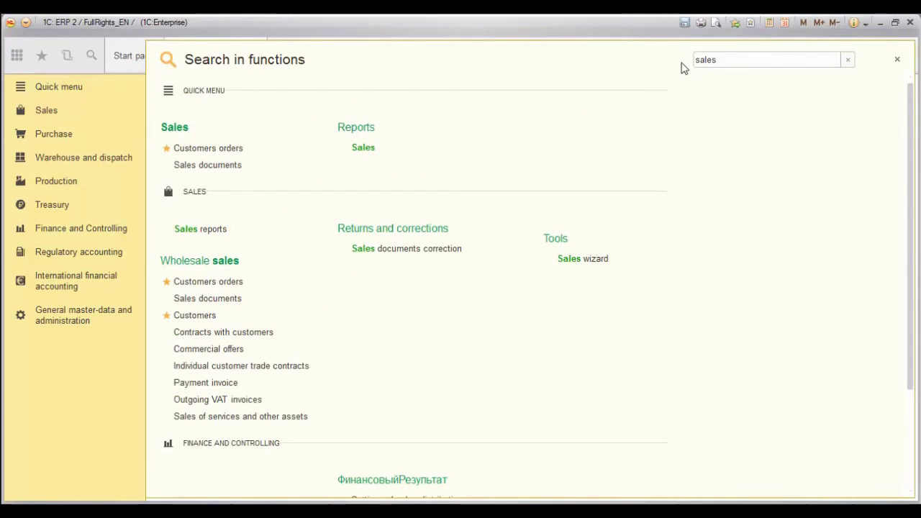
left_click(363, 146)
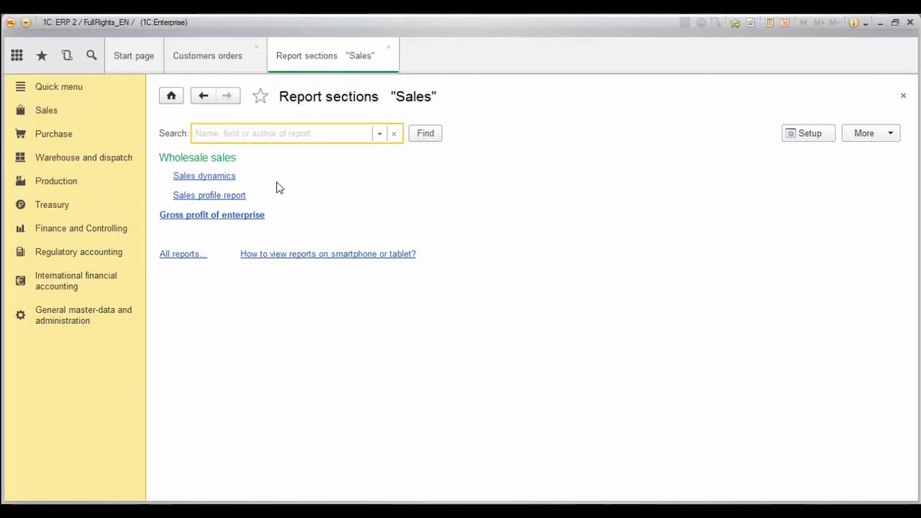
left_click(248, 215)
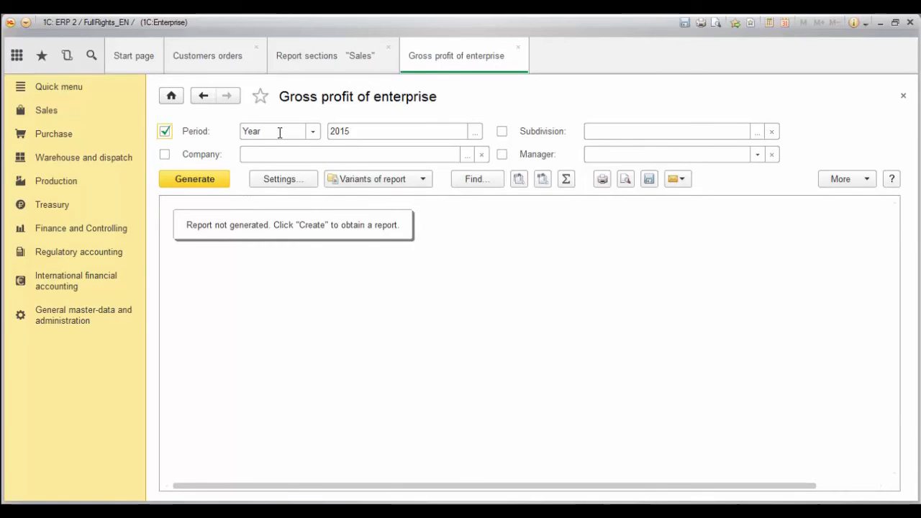
key("Tab")
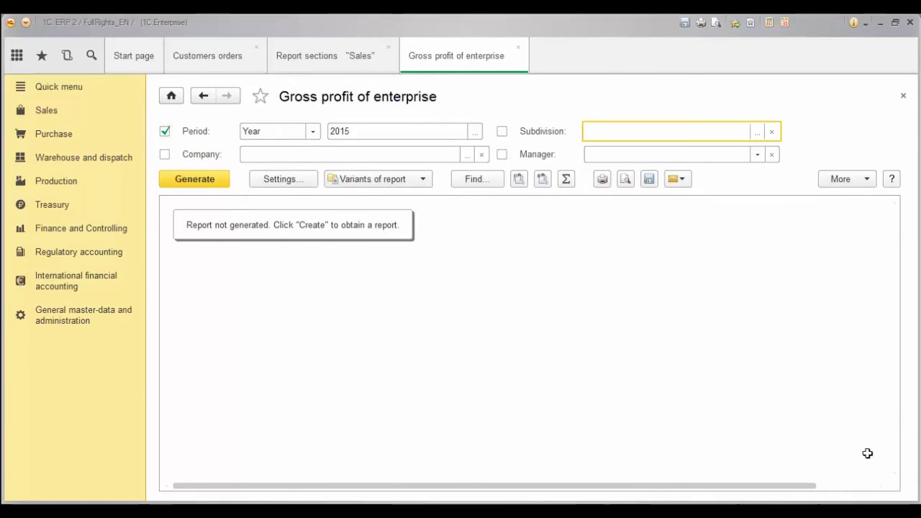
left_click(207, 186)
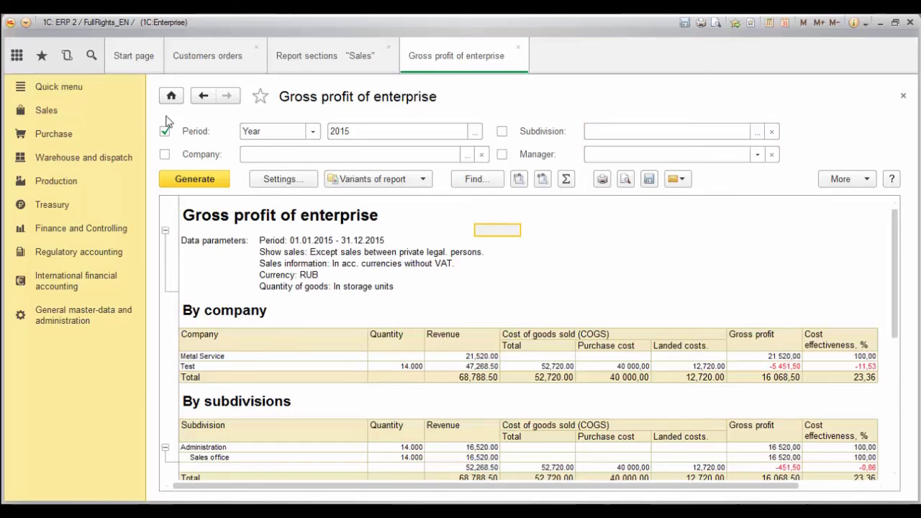
left_click(26, 22)
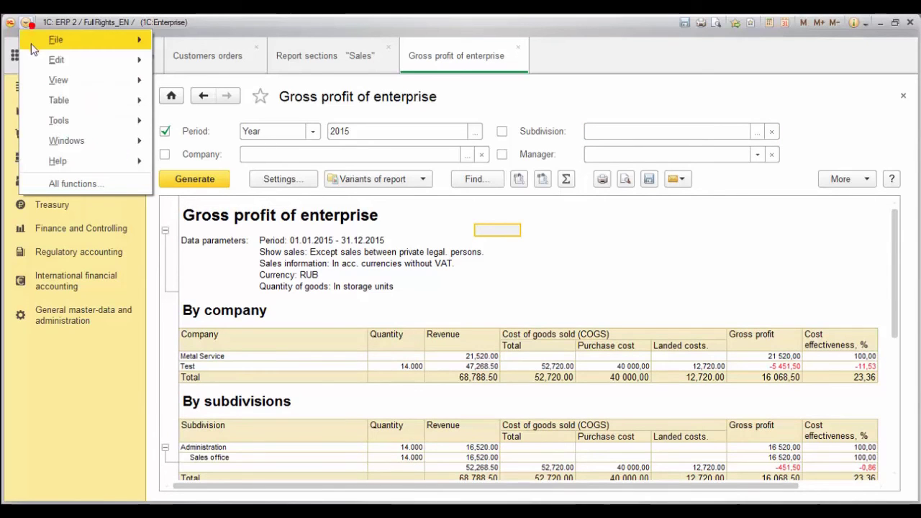
mouse_move(62, 41)
left_click(207, 89)
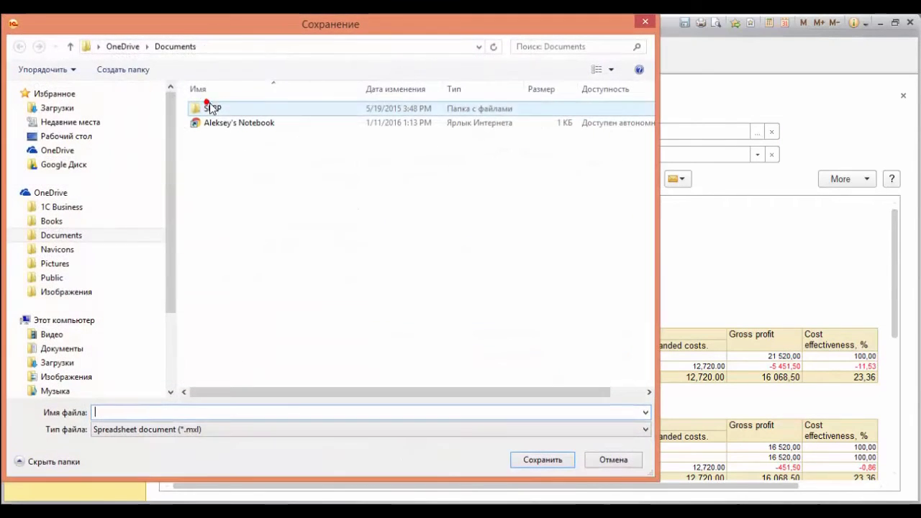
left_click(432, 429)
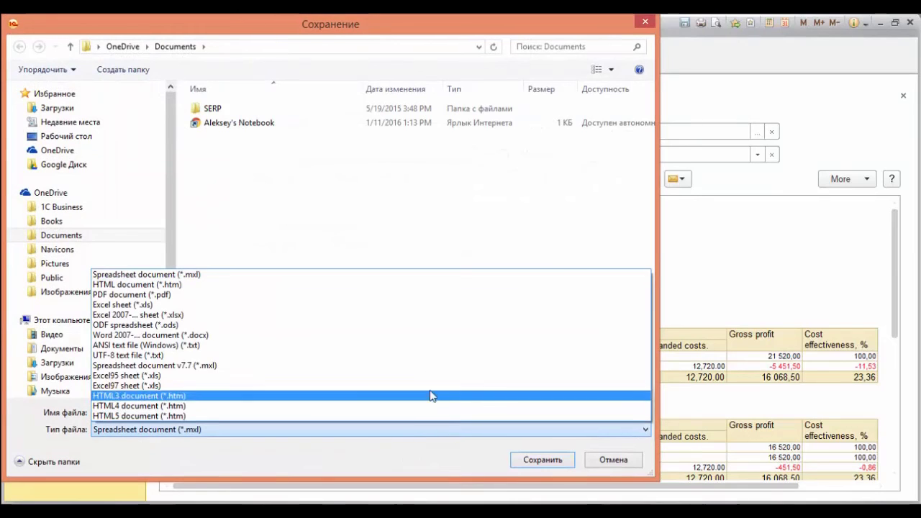
left_click(607, 466)
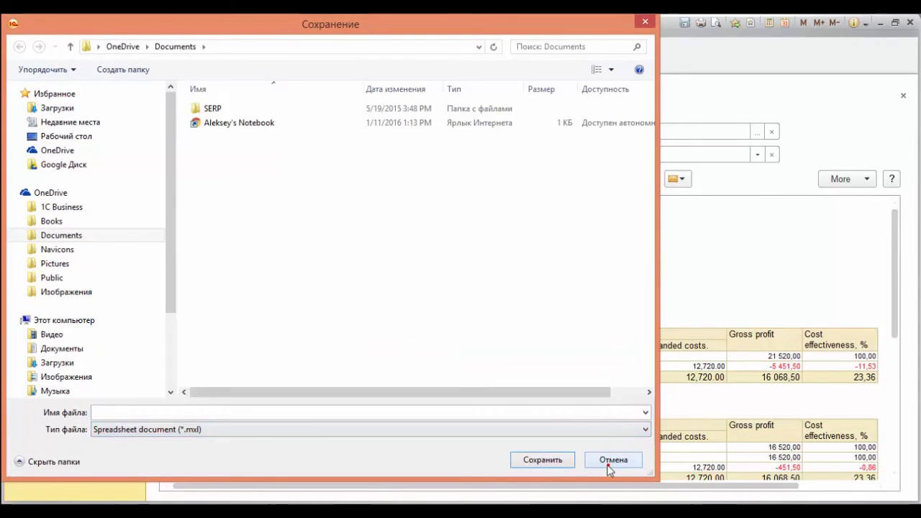
left_click(610, 463)
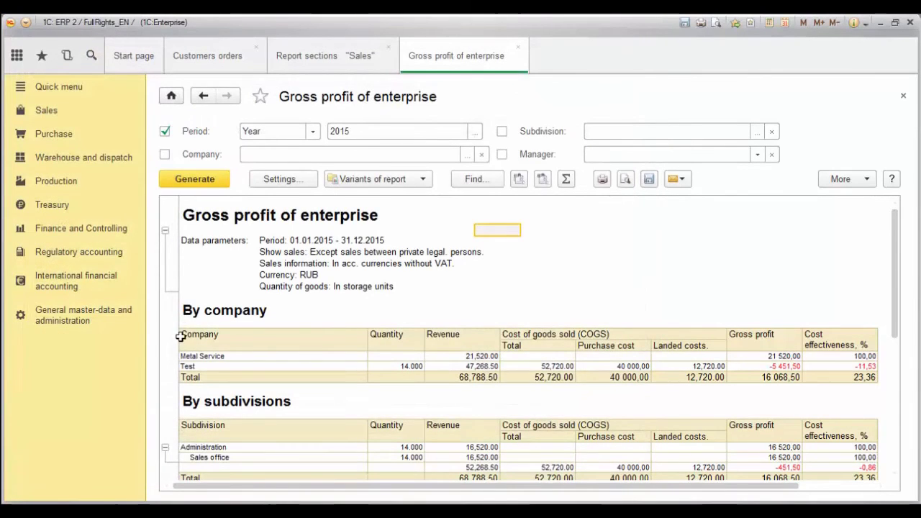
Select the By company table and copy it to the clipboard
left_click_drag(181, 336, 668, 380)
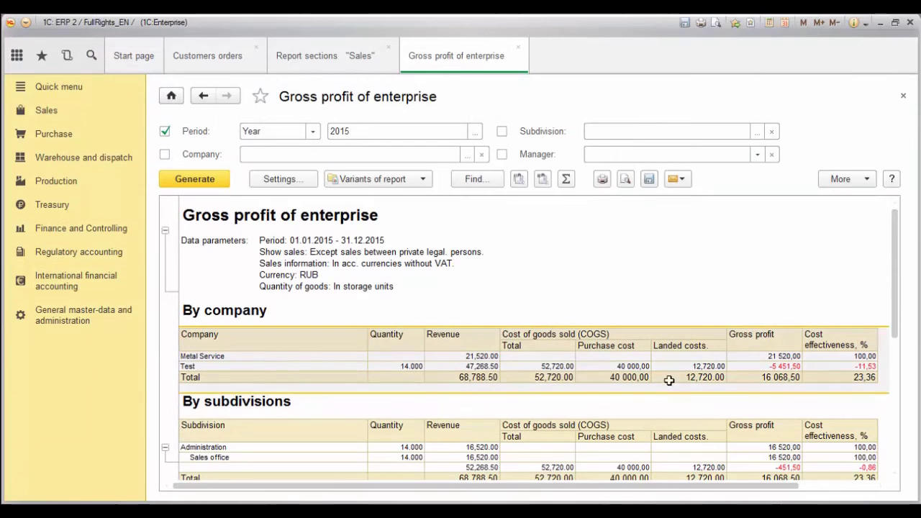
right_click(781, 377)
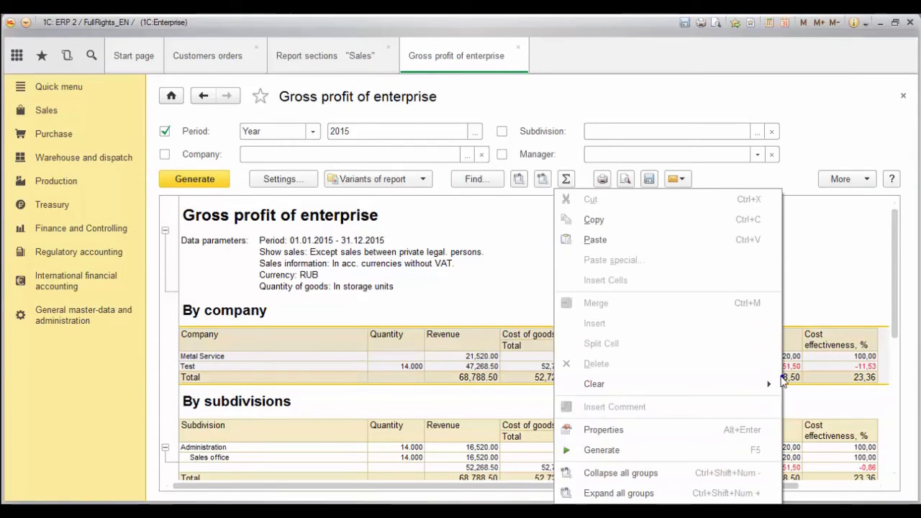
left_click(621, 223)
right_click(619, 220)
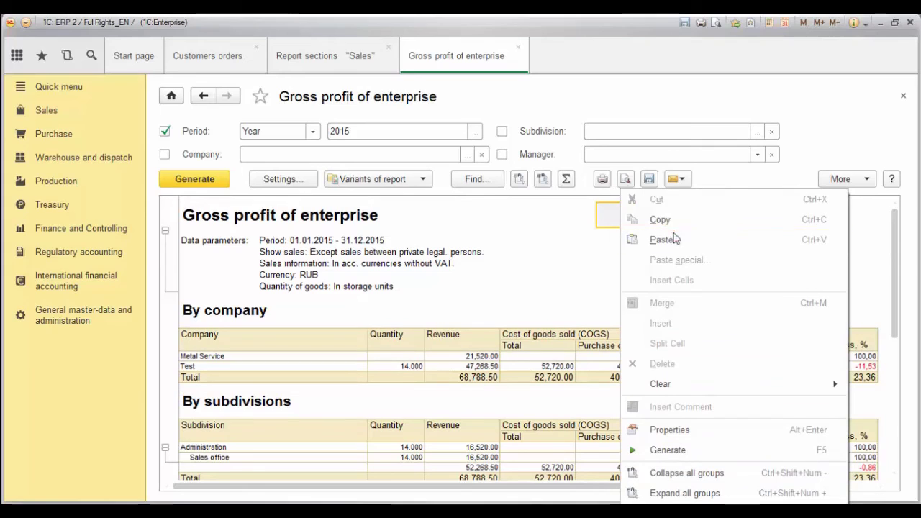
left_click(509, 261)
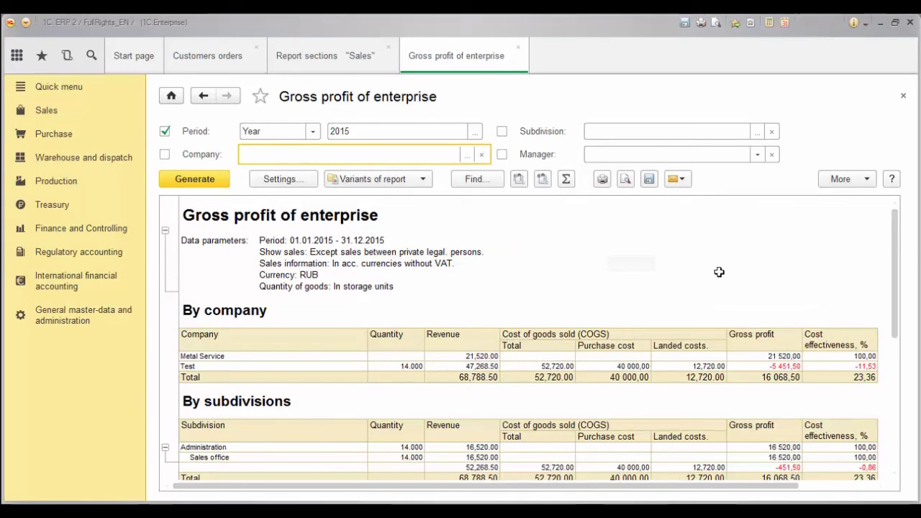
Scroll through the By company and By subdivisions sections down to By managers
left_click(268, 310)
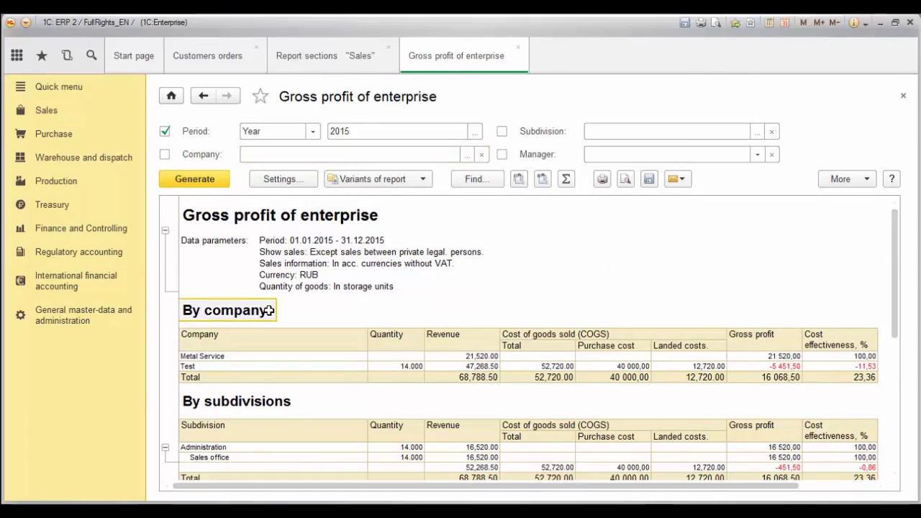
scroll(265, 309, "down", 1)
left_click(269, 362)
scroll(270, 363, "down", 1)
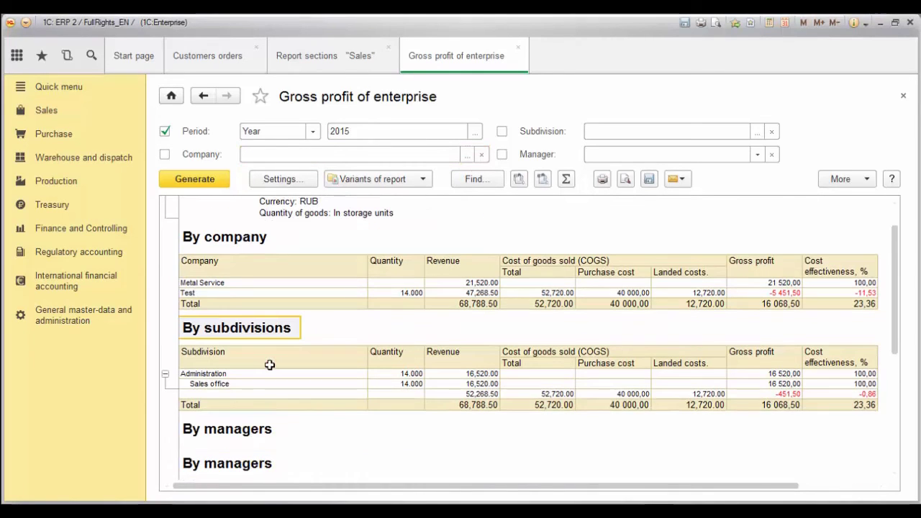
left_click(260, 428)
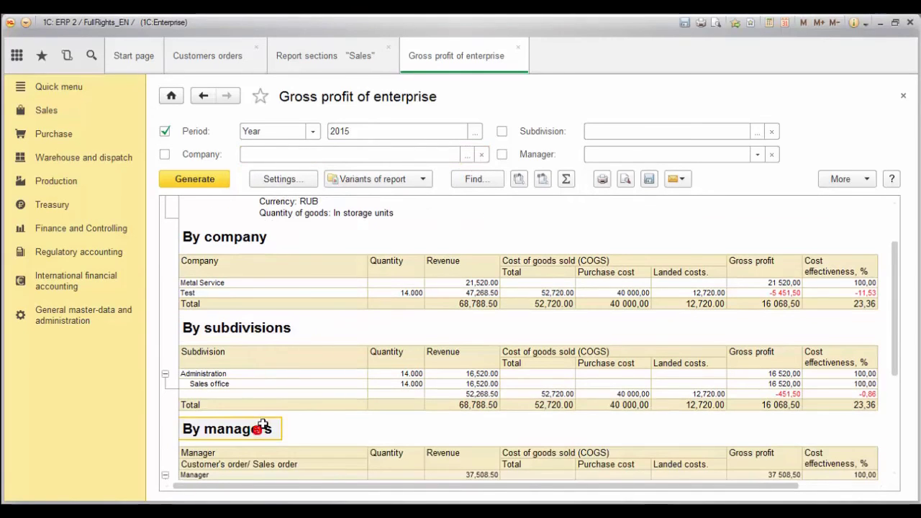
scroll(263, 425, "down", 1)
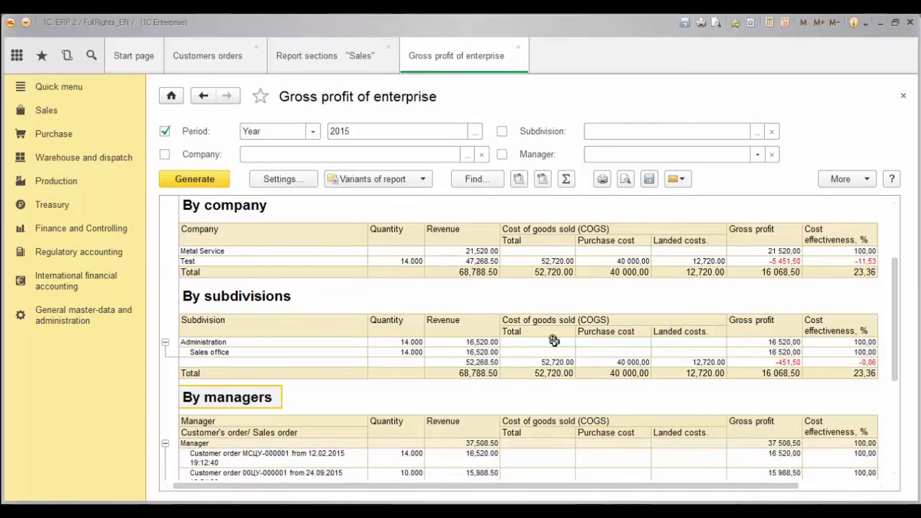
Uncheck Manager and Folder analytic accounting in the report structure and regenerate the report
left_click(305, 181)
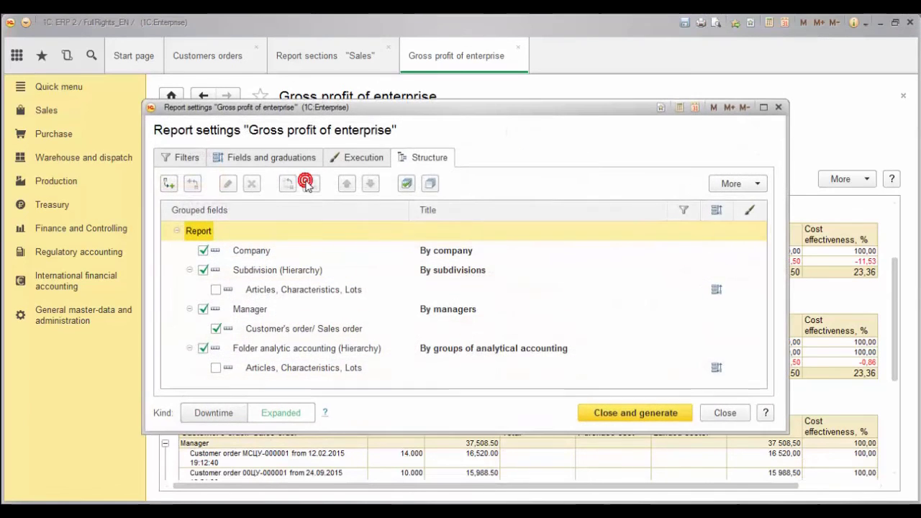
left_click(183, 159)
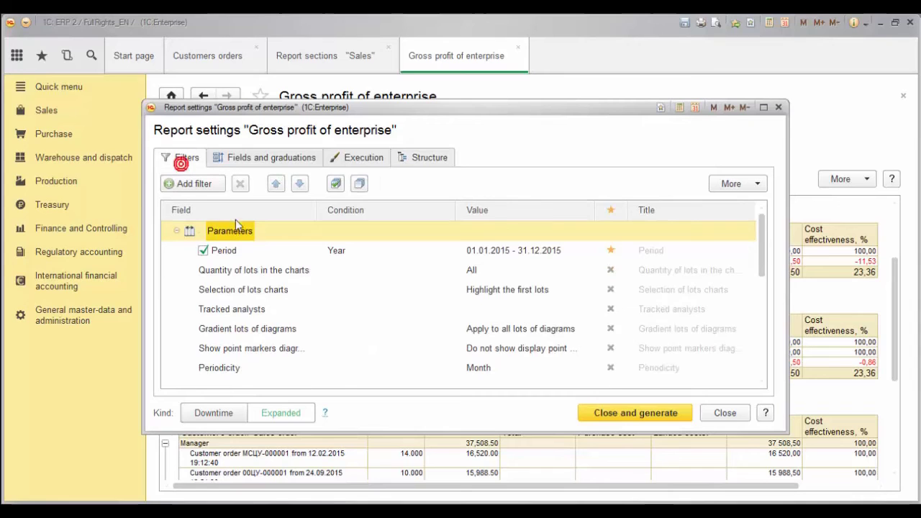
scroll(235, 219, "down", 5)
left_click(266, 158)
scroll(276, 252, "down", 4)
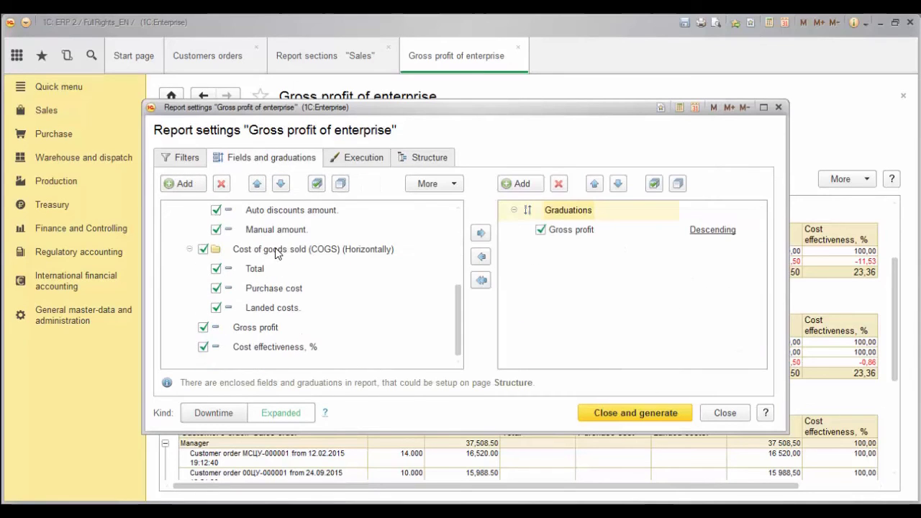
left_click(405, 159)
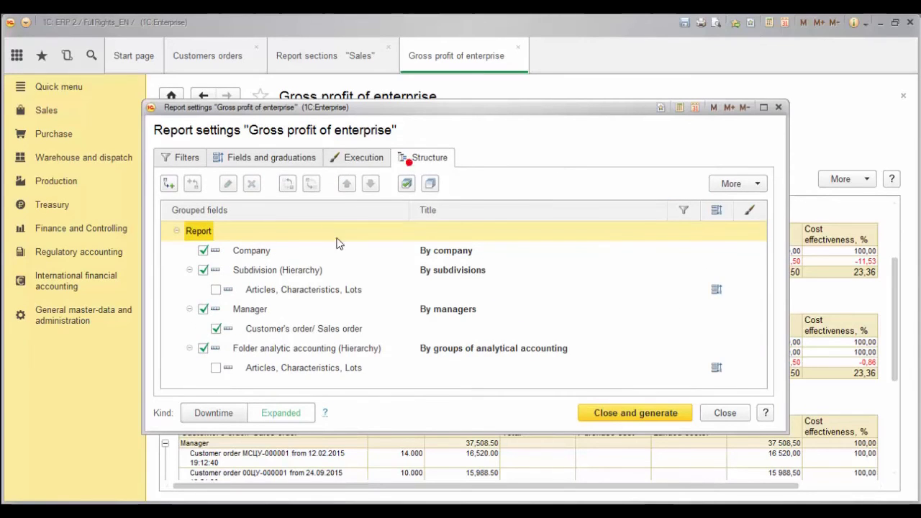
left_click(203, 309)
left_click(203, 348)
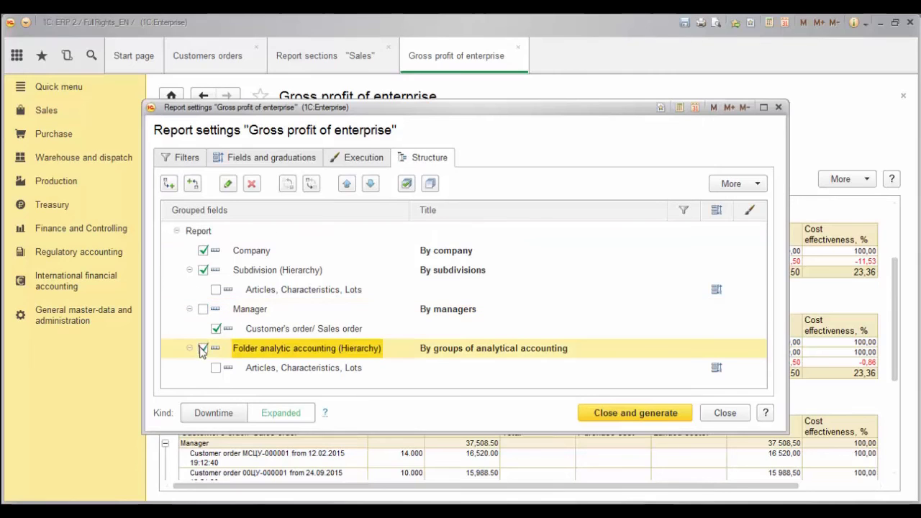
left_click(596, 414)
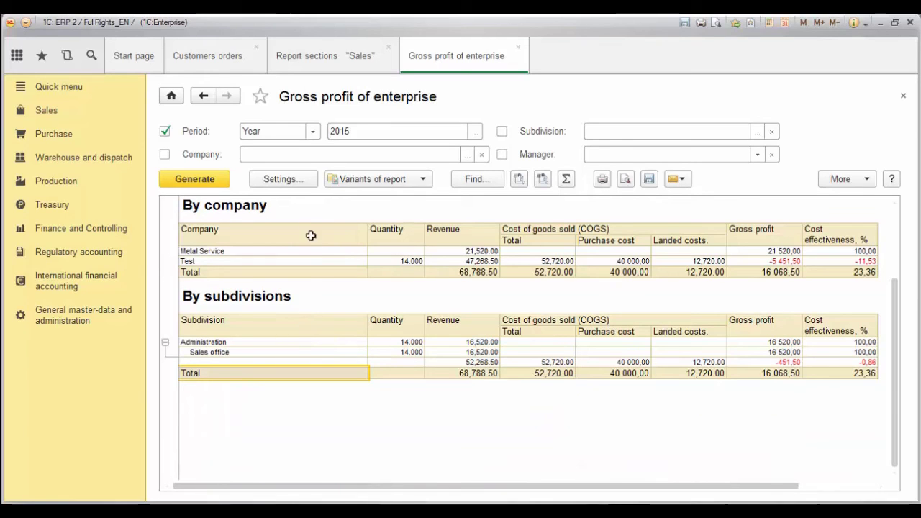
Save the trimmed report as variant 'my report 2' and reselect it from the variants list
left_click(358, 178)
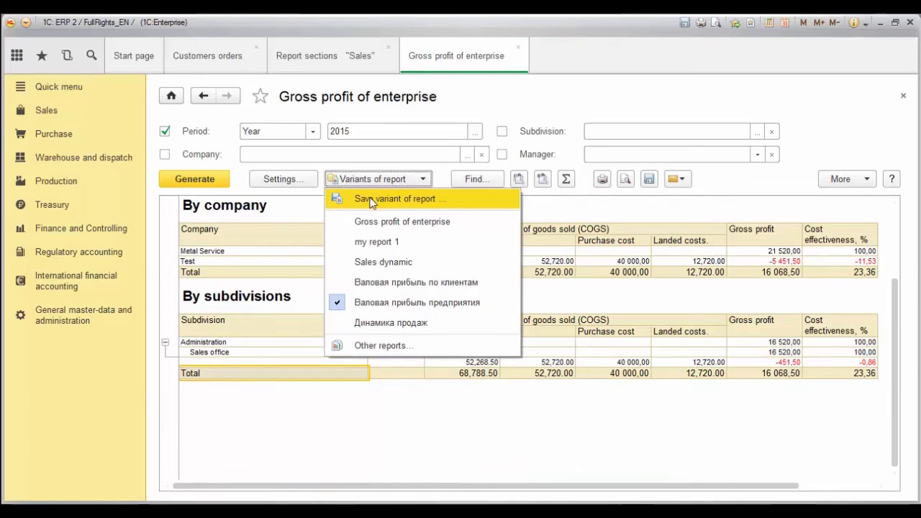
left_click(369, 198)
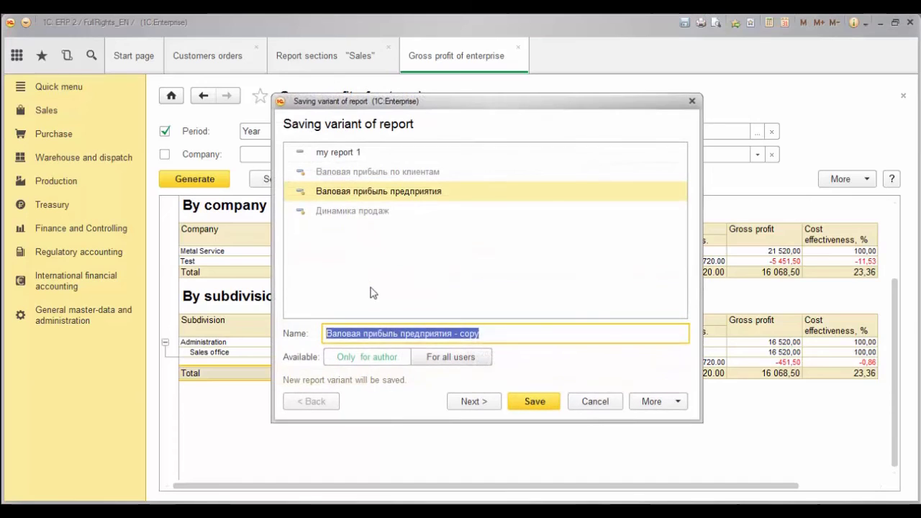
type("my re")
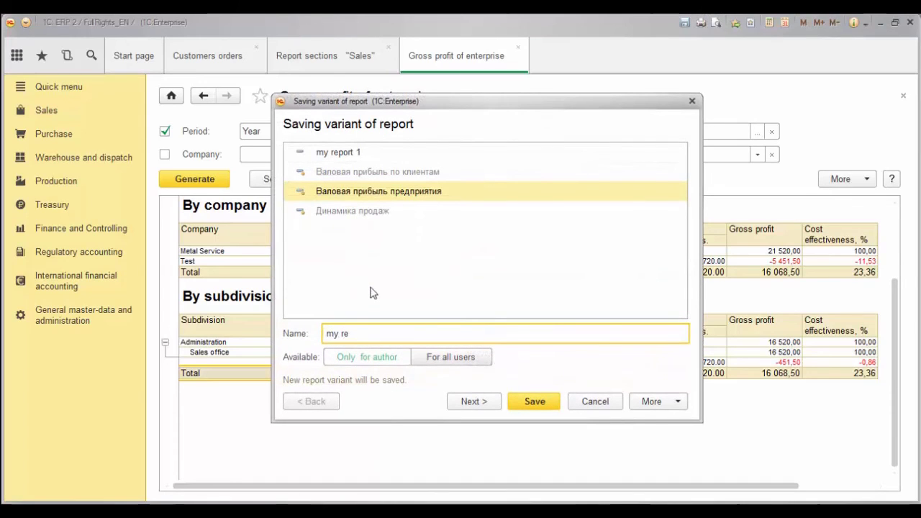
type("port 2")
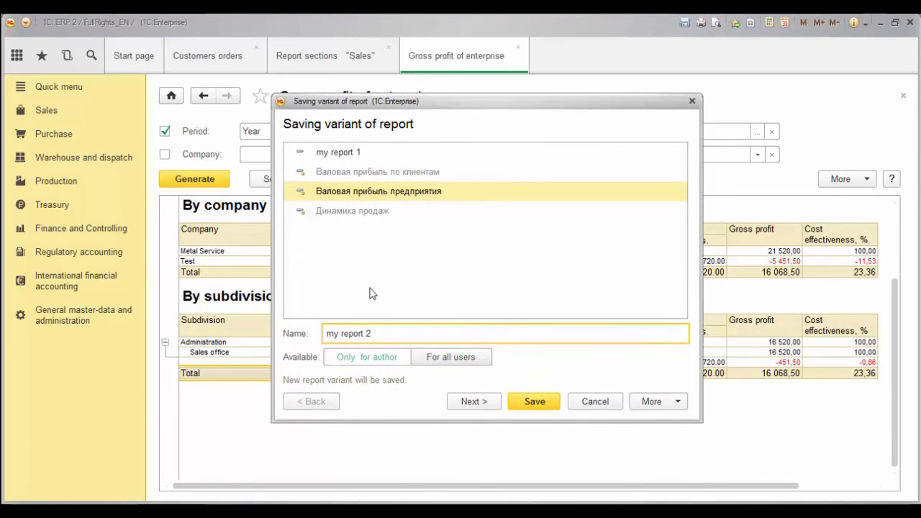
left_click(534, 401)
left_click(535, 401)
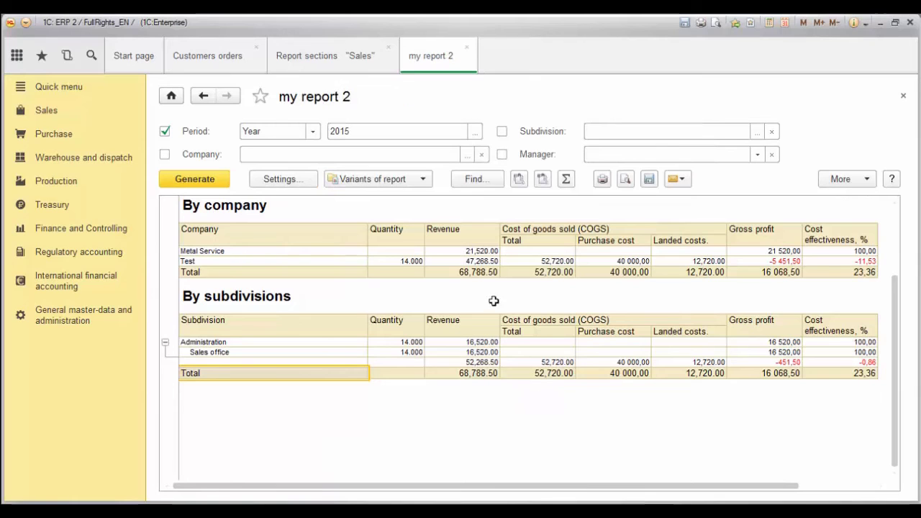
left_click(414, 185)
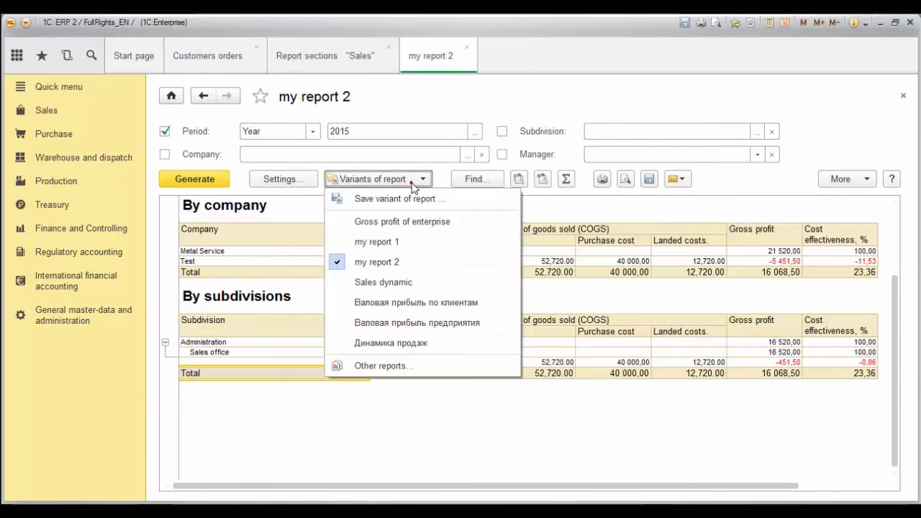
left_click(374, 242)
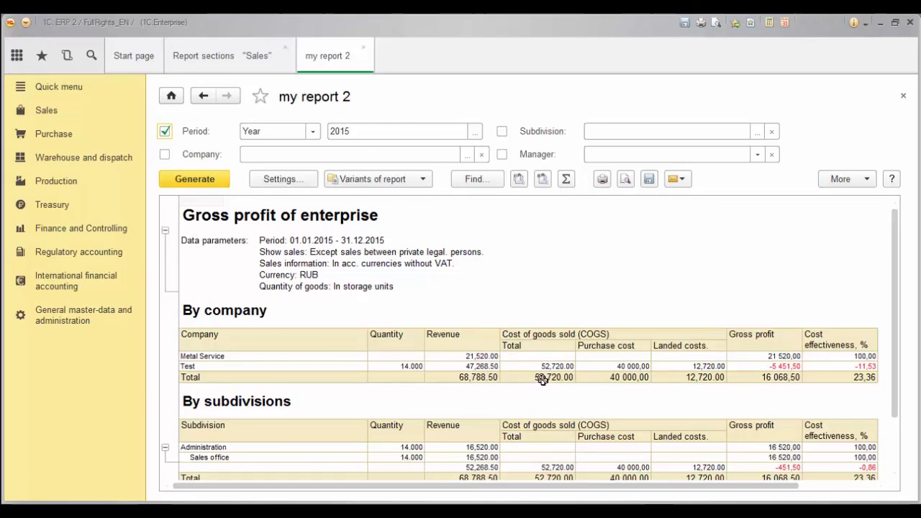
Drill down the Test company's COGS Total cell by 'Period, day'
left_click(541, 366)
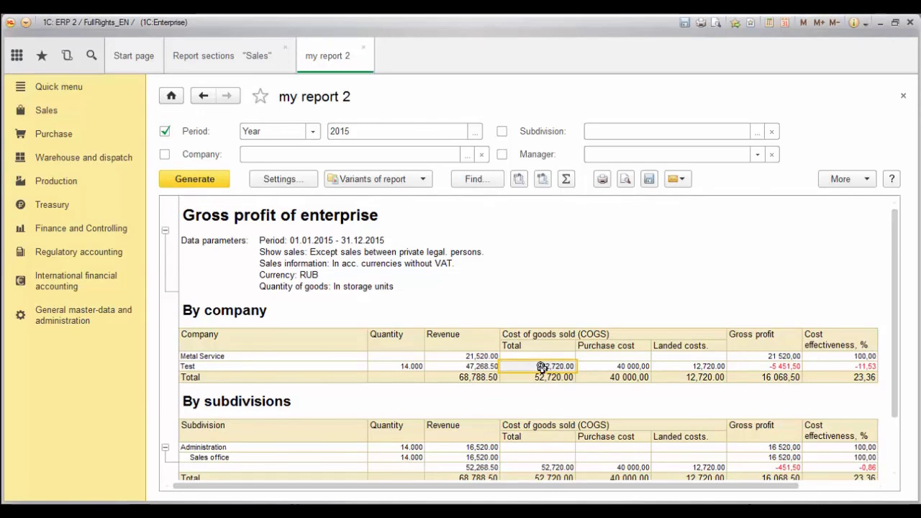
double_click(541, 366)
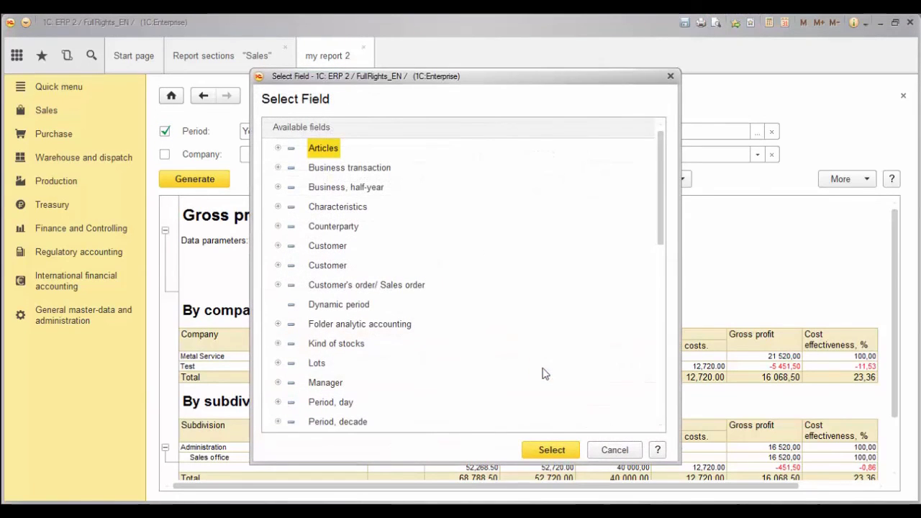
left_click(328, 208)
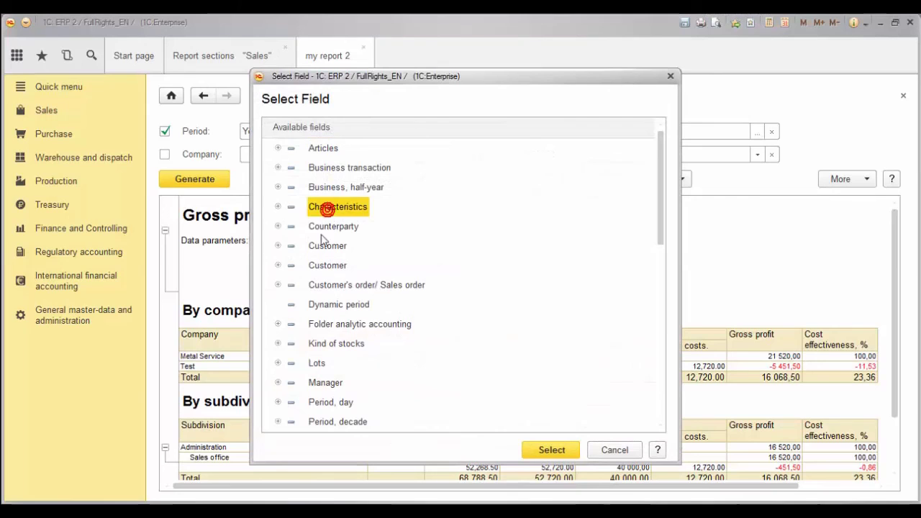
left_click(327, 266)
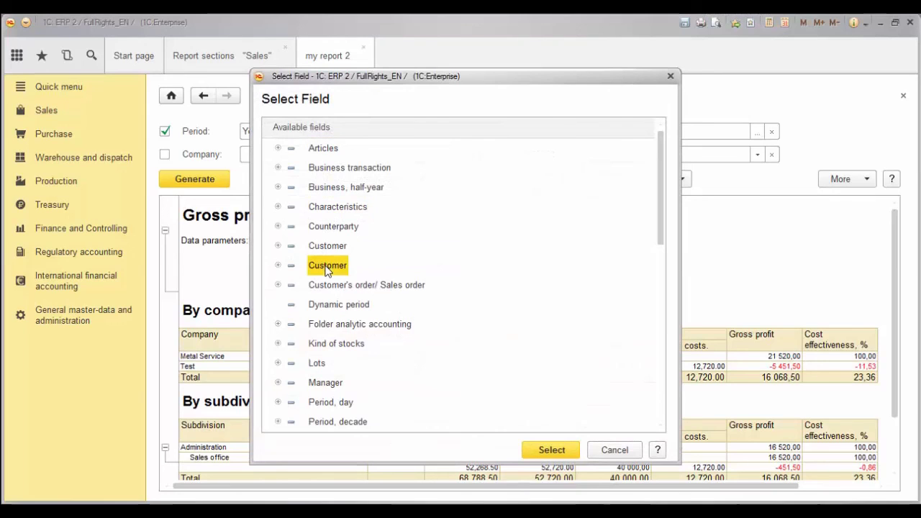
left_click(342, 404)
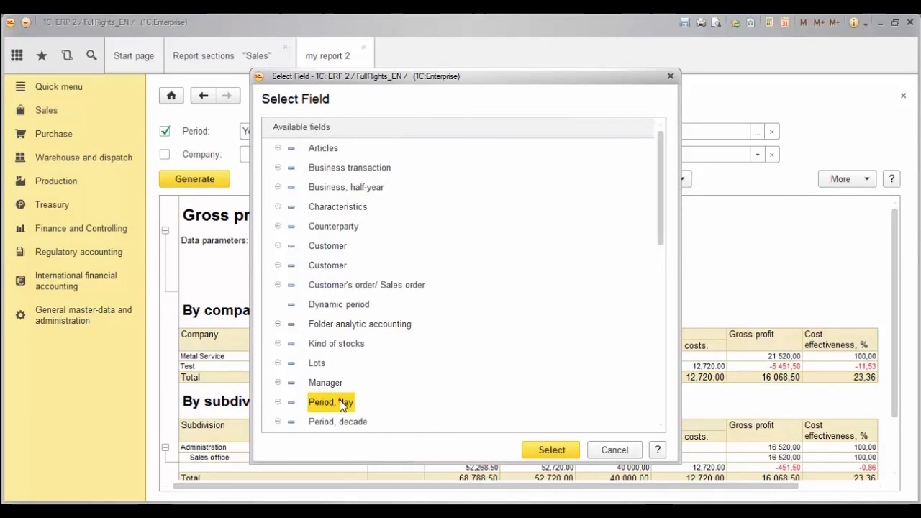
left_click(539, 449)
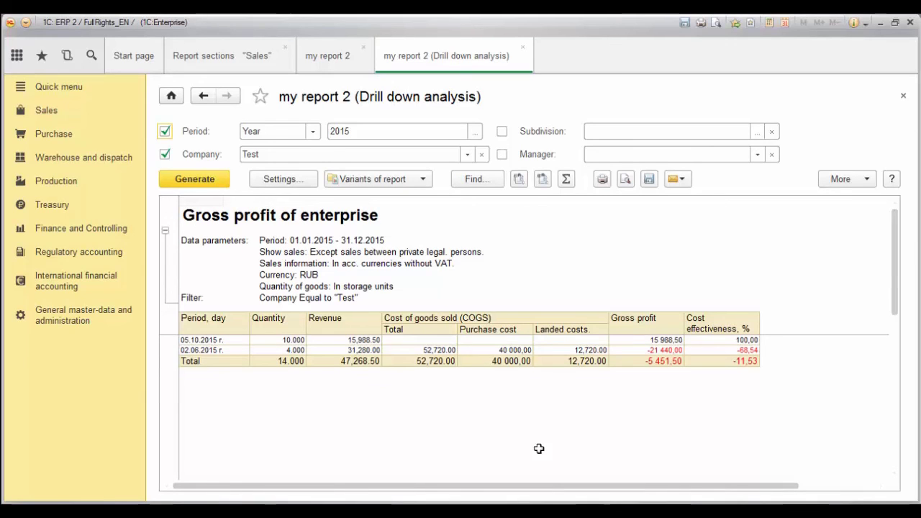
Break down the 02.06.2015 COGS Total by Manager, then close both drill-down tabs
left_click(442, 350)
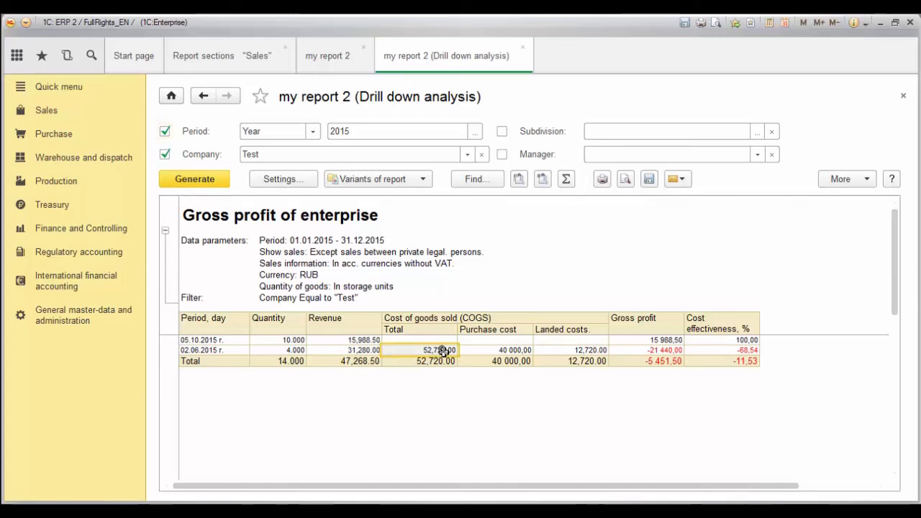
double_click(443, 350)
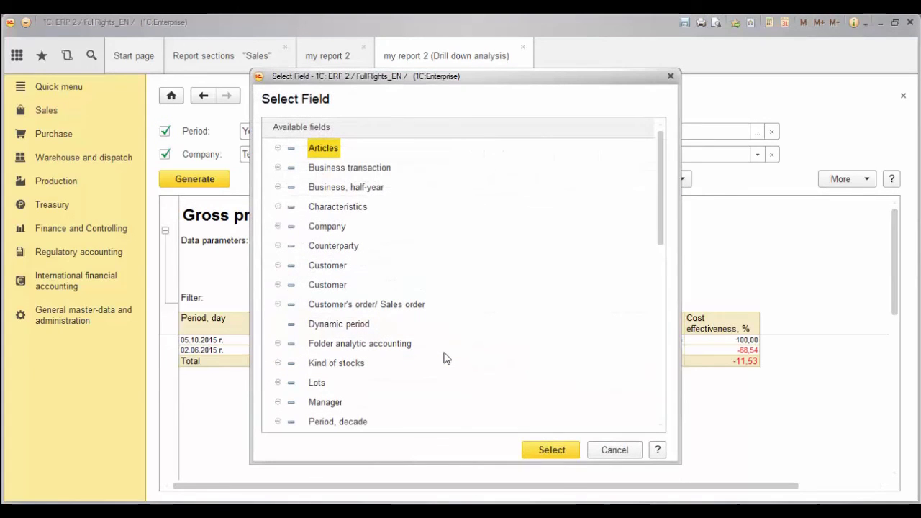
left_click(333, 404)
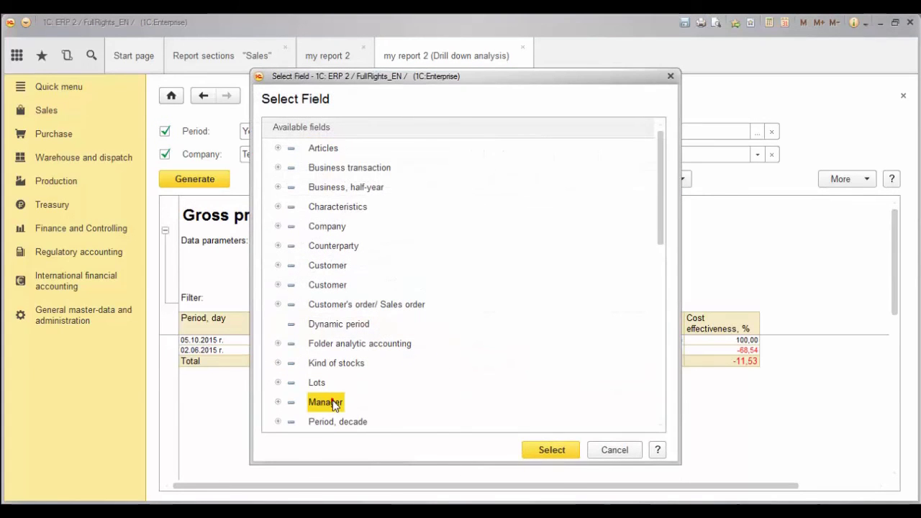
left_click(540, 451)
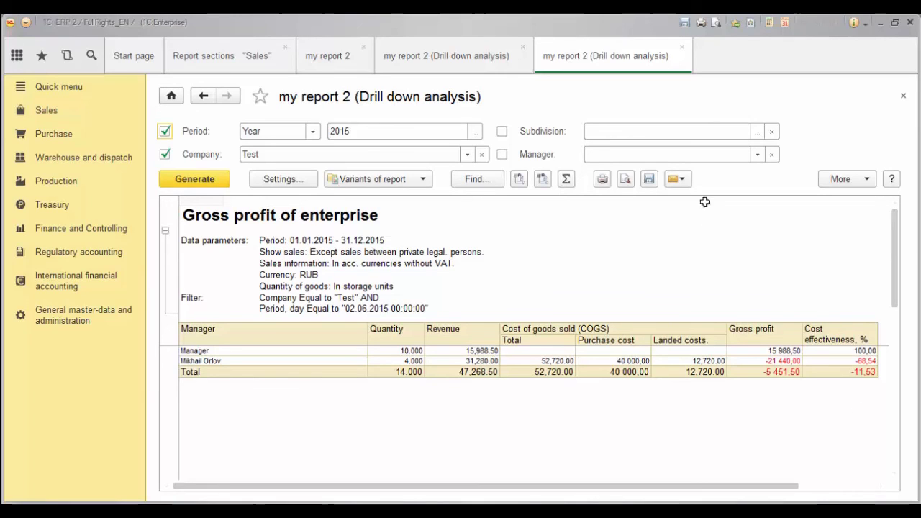
left_click(681, 49)
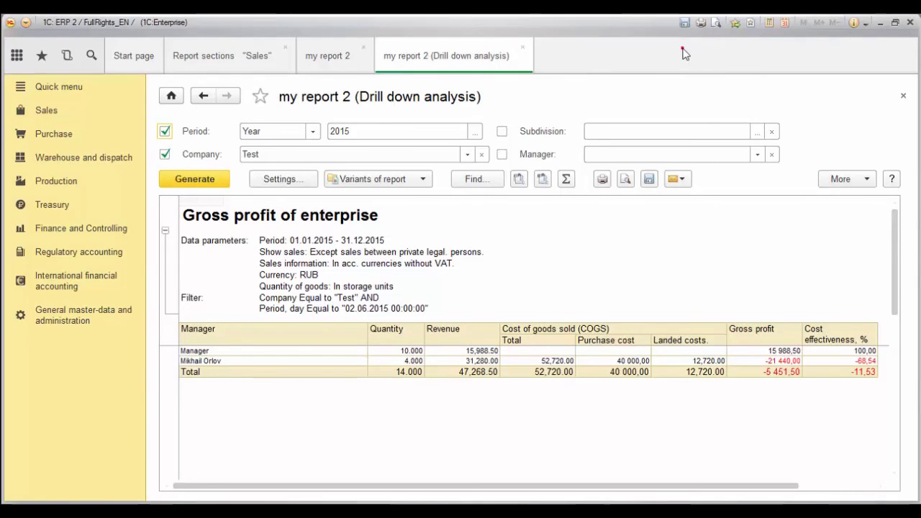
left_click(523, 47)
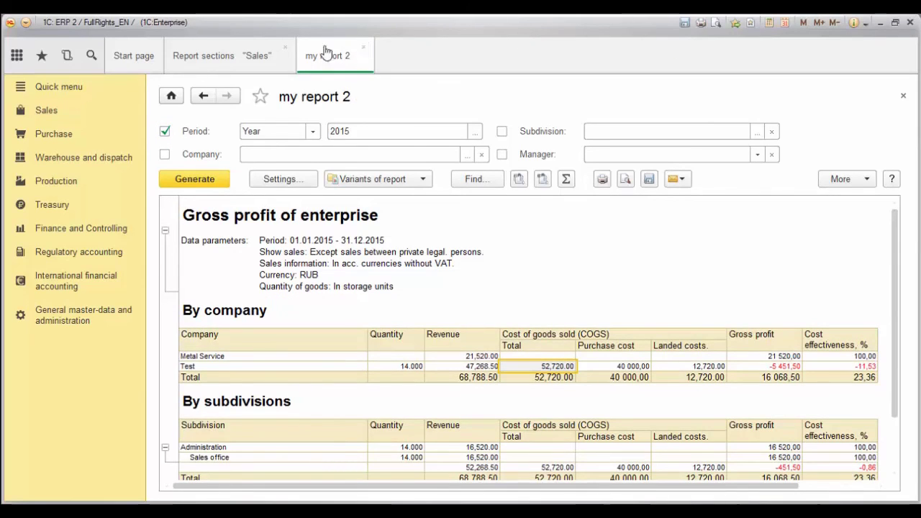
Return to the Start page and bring up the quick menu of sections and reports
left_click(130, 61)
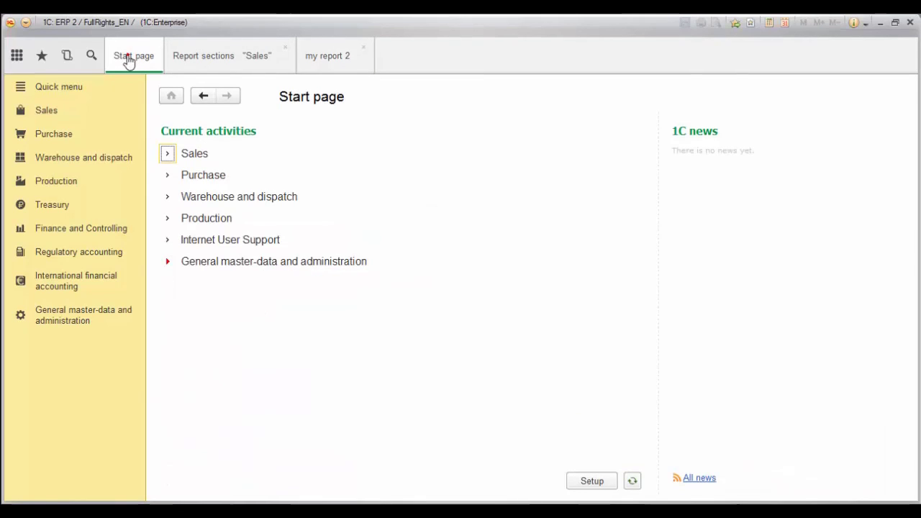
left_click(81, 87)
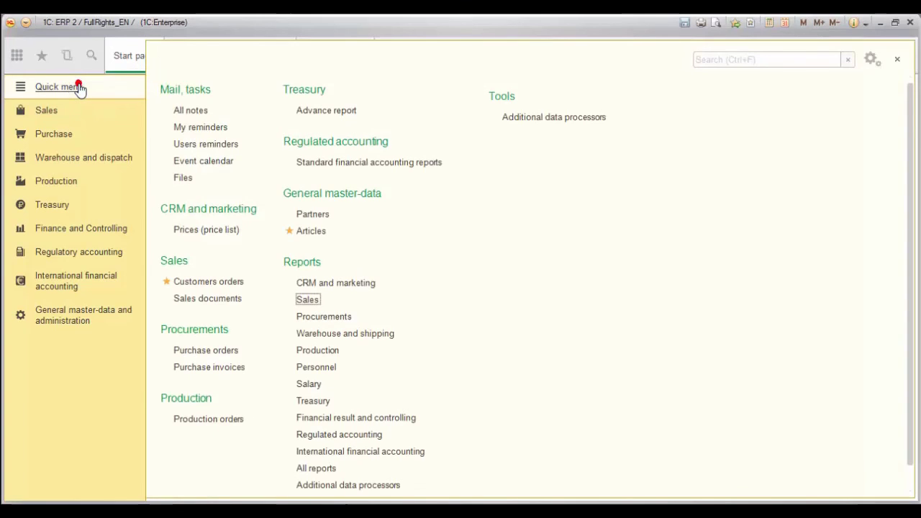